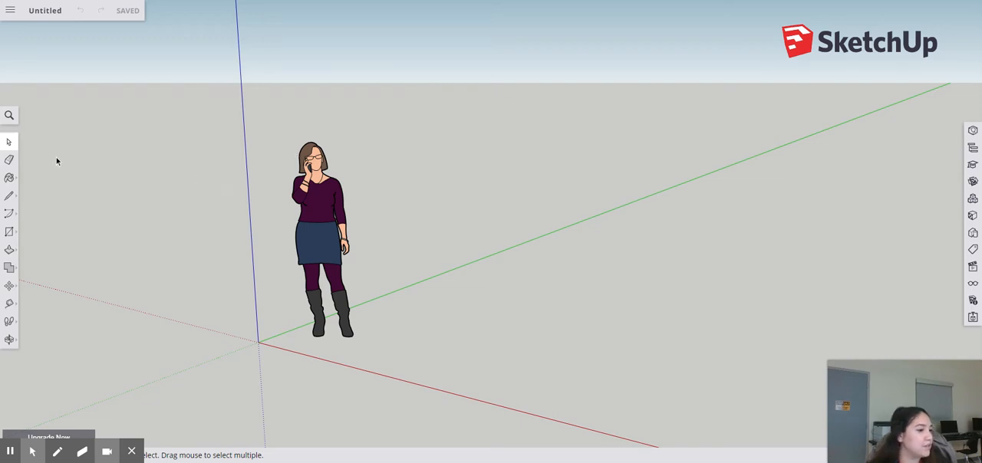
Zoom and orbit around the standing figure and the axes to examine the modelling space from different angles
{"action": "scroll", "coordinate": [294, 166], "scroll_direction": "down", "scroll_amount": 5}
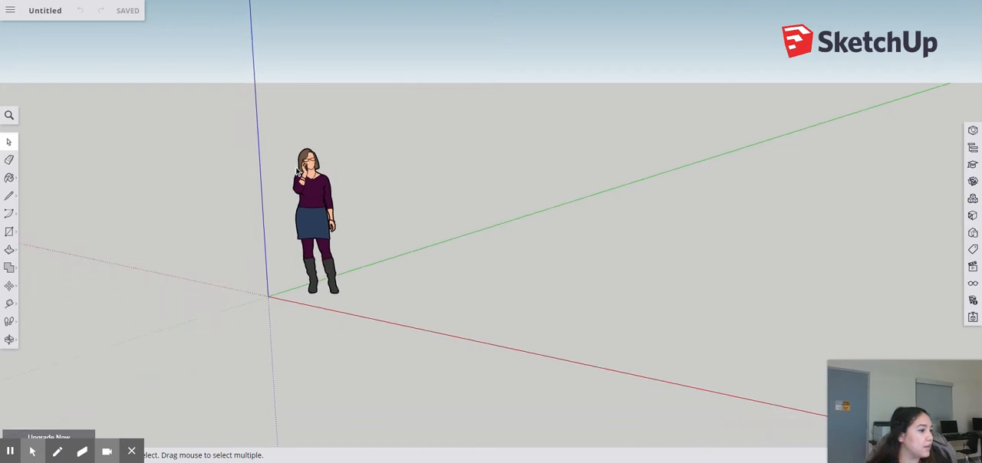
{"action": "scroll", "coordinate": [241, 199], "scroll_direction": "up", "scroll_amount": 1}
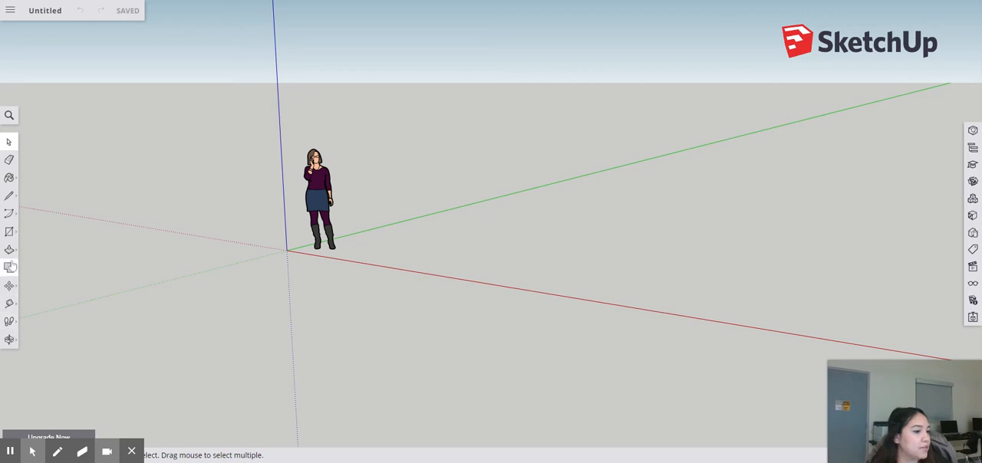
{"action": "left_click", "coordinate": [9, 341]}
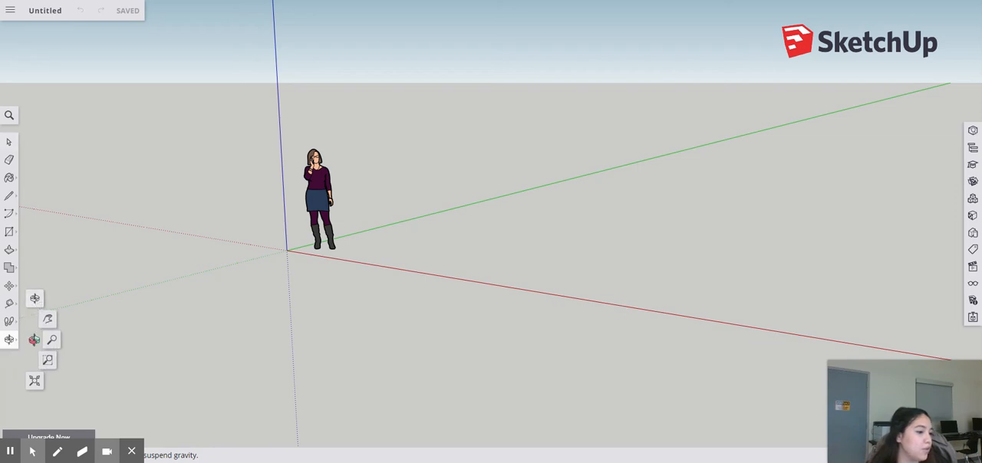
{"action": "left_click", "coordinate": [35, 300]}
{"action": "left_click_drag", "start_coordinate": [191, 234], "coordinate": [317, 236]}
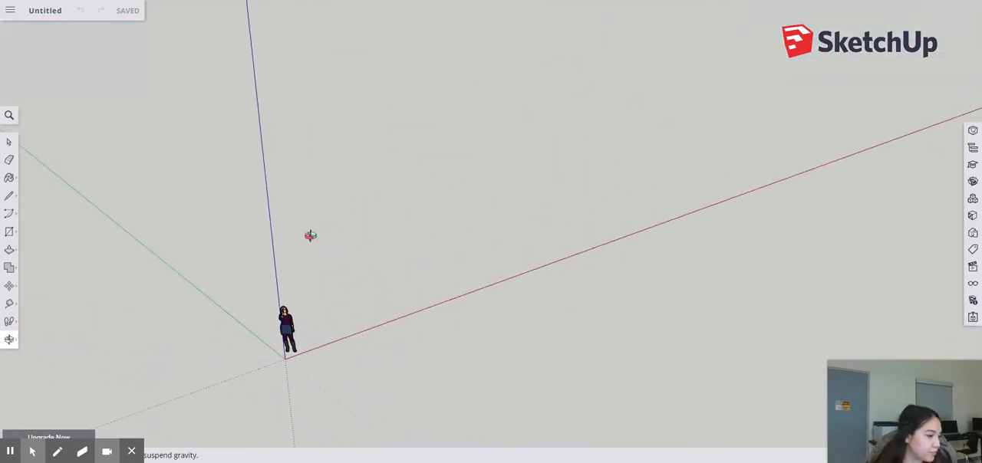
{"action": "scroll", "coordinate": [310, 235], "scroll_direction": "down", "scroll_amount": 3}
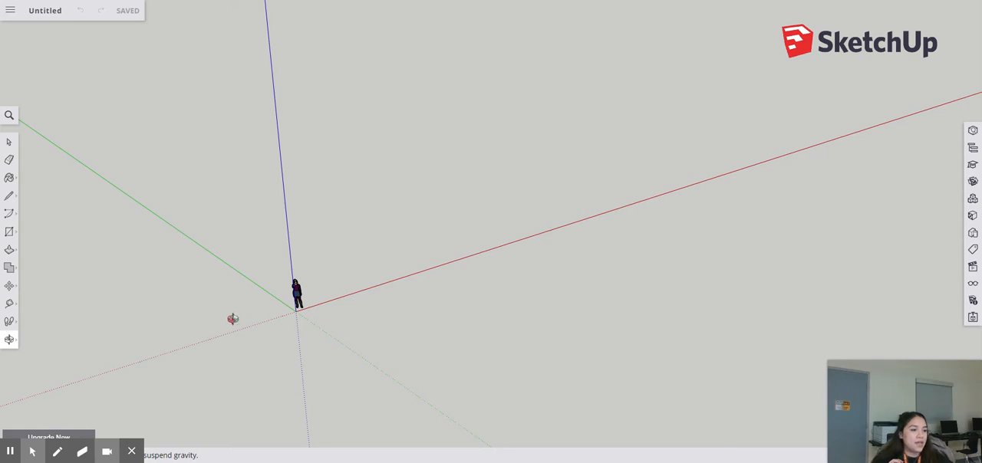
{"action": "left_click_drag", "start_coordinate": [232, 319], "coordinate": [322, 180]}
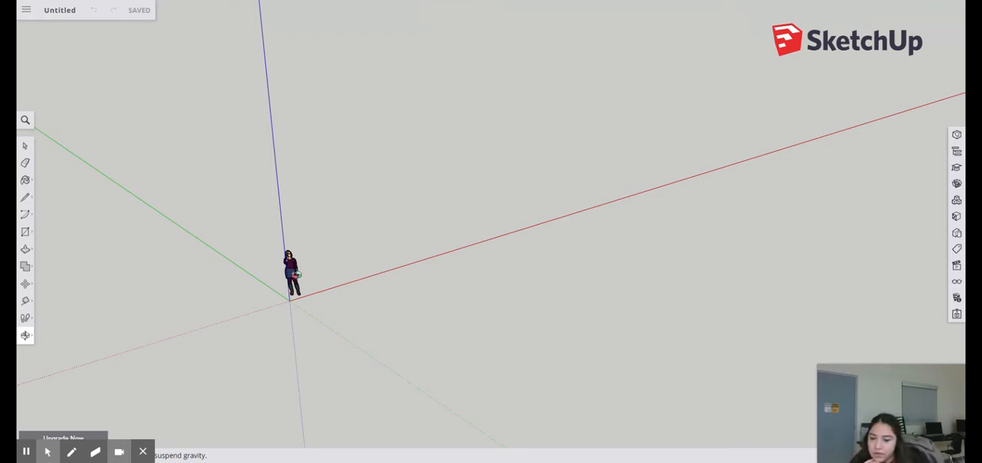
{"action": "left_click_drag", "start_coordinate": [311, 274], "coordinate": [446, 244]}
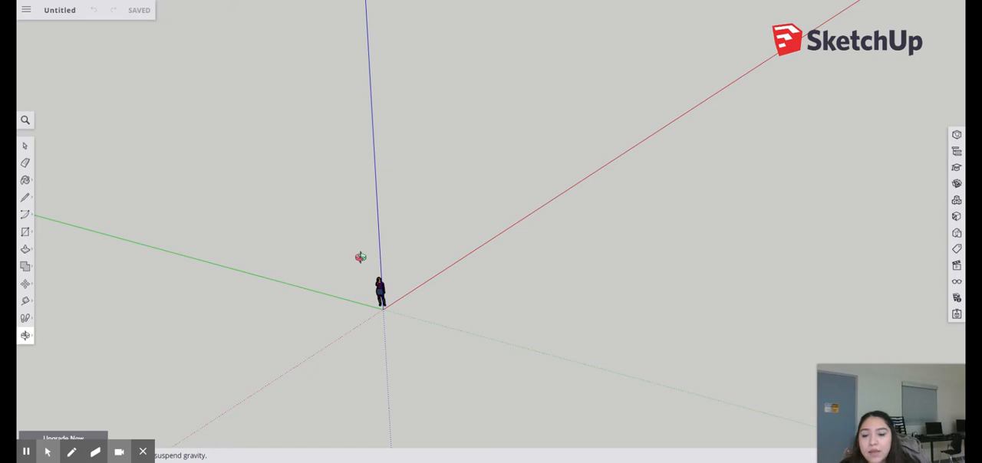
{"action": "left_click_drag", "start_coordinate": [435, 263], "coordinate": [350, 292]}
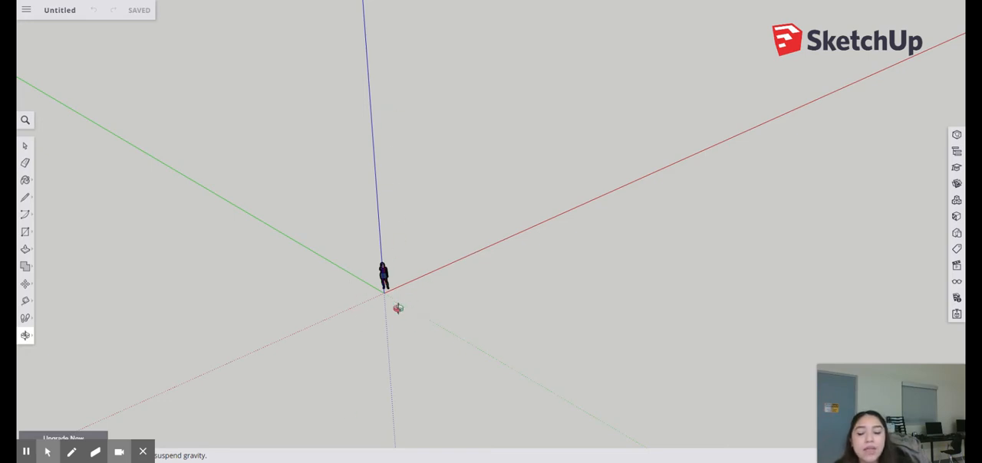
{"action": "left_click_drag", "start_coordinate": [398, 308], "coordinate": [461, 222]}
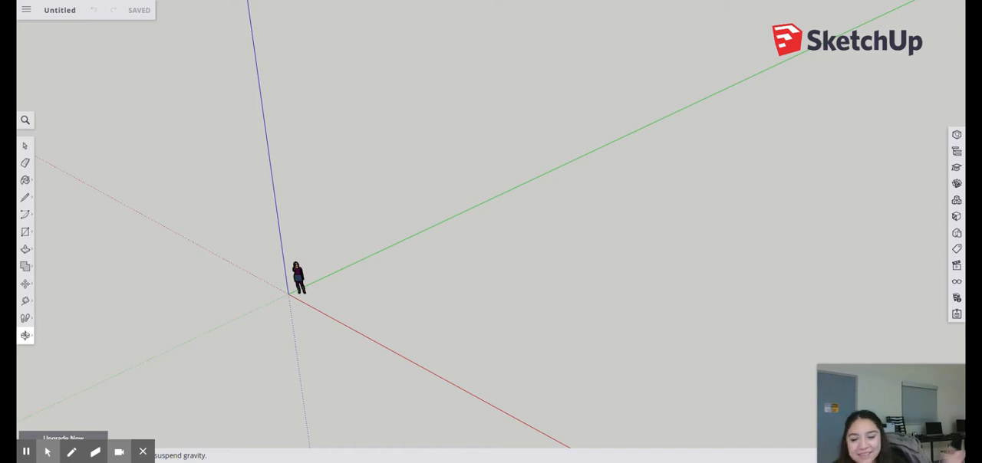
{"action": "left_click_drag", "start_coordinate": [344, 279], "coordinate": [307, 309]}
{"action": "scroll", "coordinate": [299, 306], "scroll_direction": "up", "scroll_amount": 5}
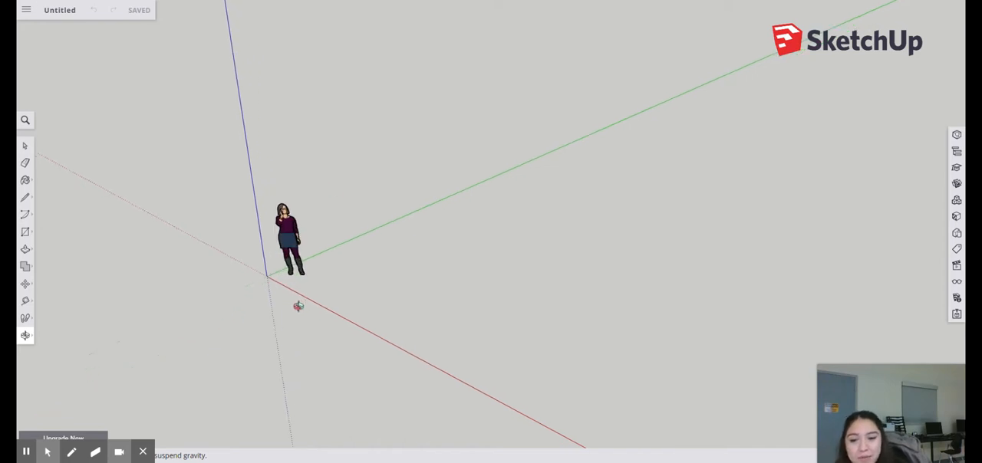
{"action": "left_click_drag", "start_coordinate": [287, 270], "coordinate": [422, 317]}
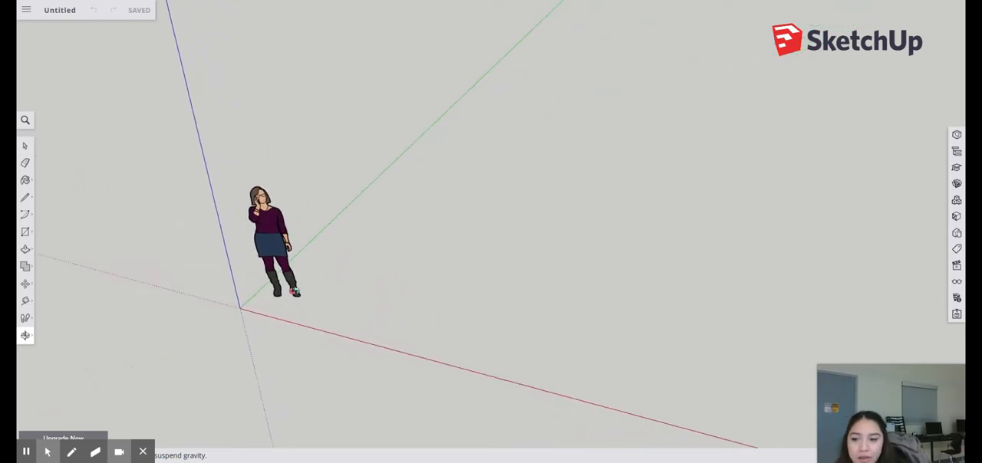
Select the standing figure and move it away from the origin, trying the red, green and blue axis directions before placing it beyond the blue axis
{"action": "left_click", "coordinate": [26, 146]}
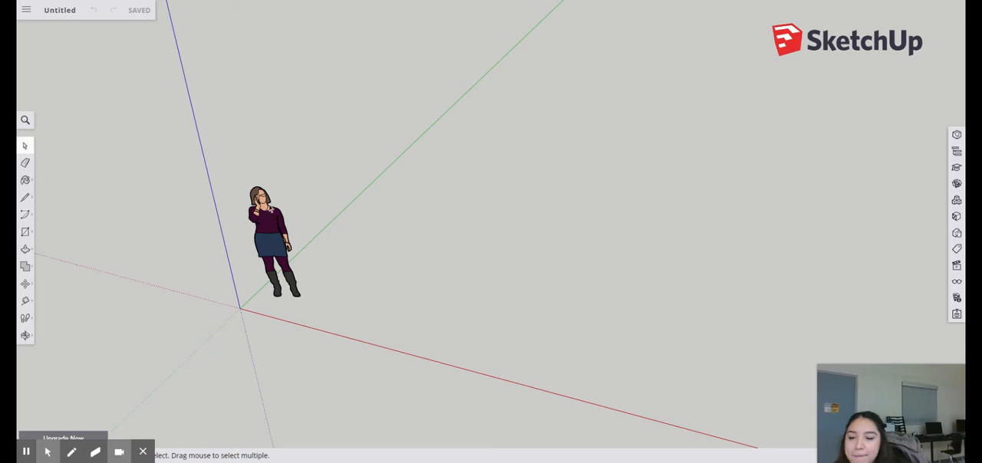
{"action": "left_click", "coordinate": [279, 228]}
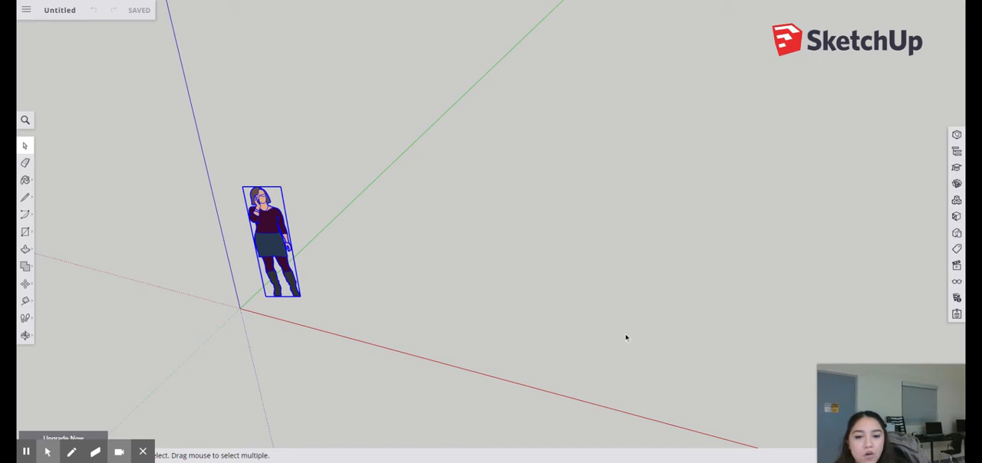
{"action": "scroll", "coordinate": [340, 294], "scroll_direction": "down", "scroll_amount": 5}
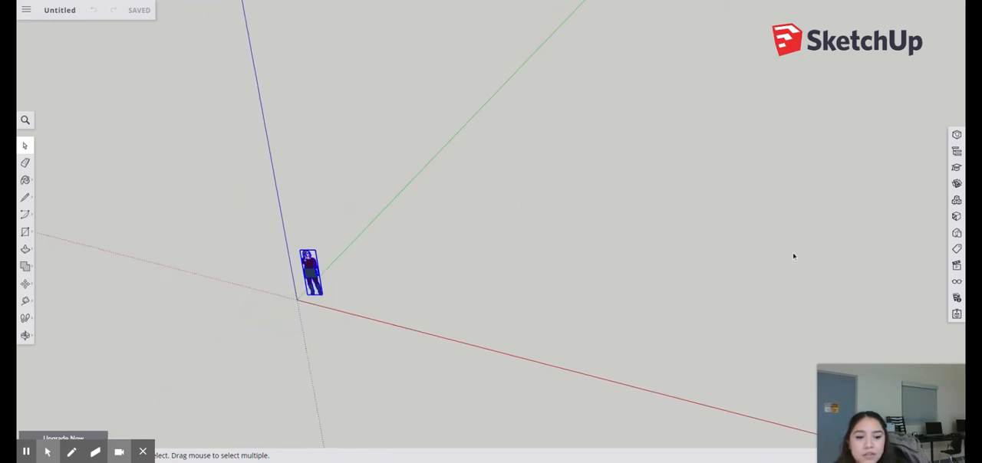
{"action": "scroll", "coordinate": [337, 298], "scroll_direction": "up", "scroll_amount": 4}
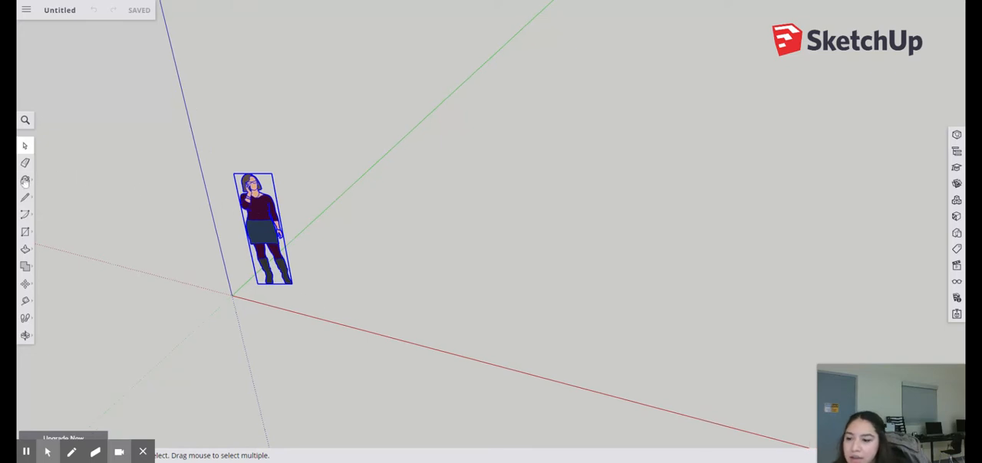
{"action": "left_click", "coordinate": [25, 285]}
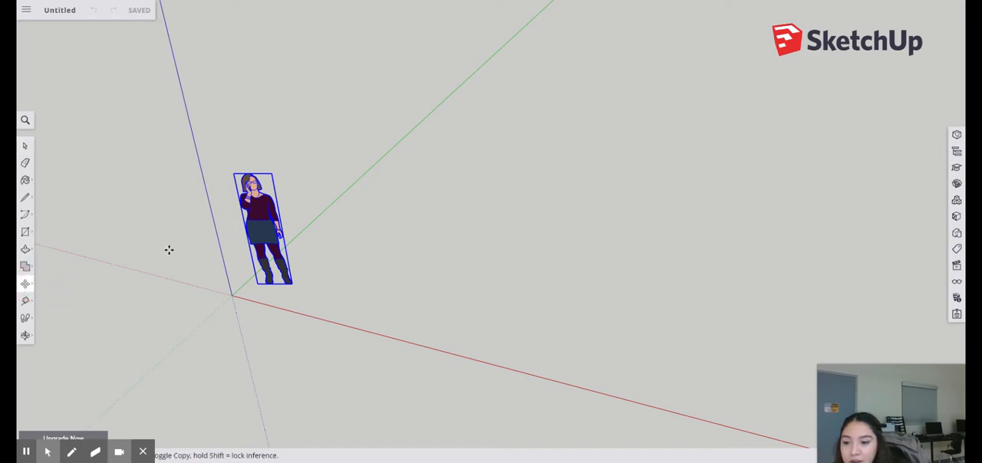
{"action": "left_click", "coordinate": [269, 276]}
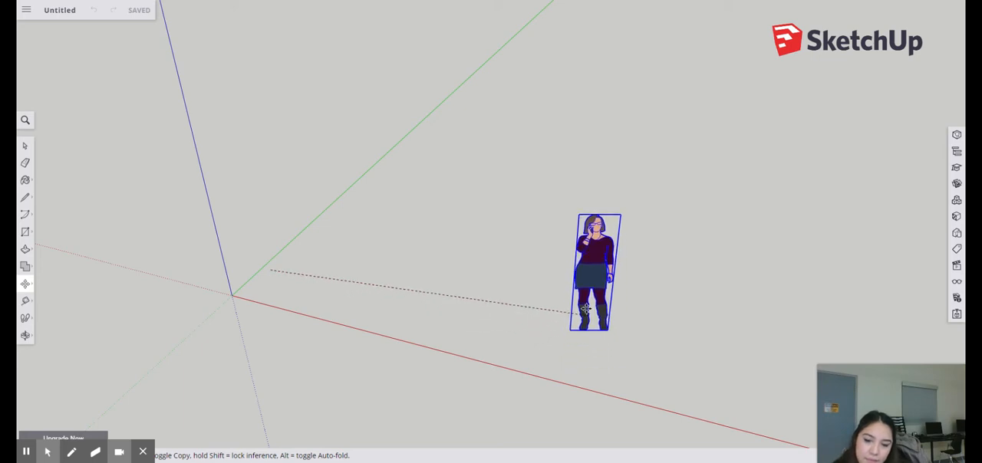
{"action": "mouse_move", "coordinate": [476, 326]}
{"action": "left_mouse_down"}
{"action": "mouse_move", "coordinate": [534, 331]}
{"action": "mouse_move", "coordinate": [295, 280]}
{"action": "mouse_move", "coordinate": [453, 310]}
{"action": "mouse_move", "coordinate": [487, 246]}
{"action": "mouse_move", "coordinate": [495, 248]}
{"action": "mouse_move", "coordinate": [489, 232]}
{"action": "mouse_move", "coordinate": [494, 332]}
{"action": "left_mouse_up"}
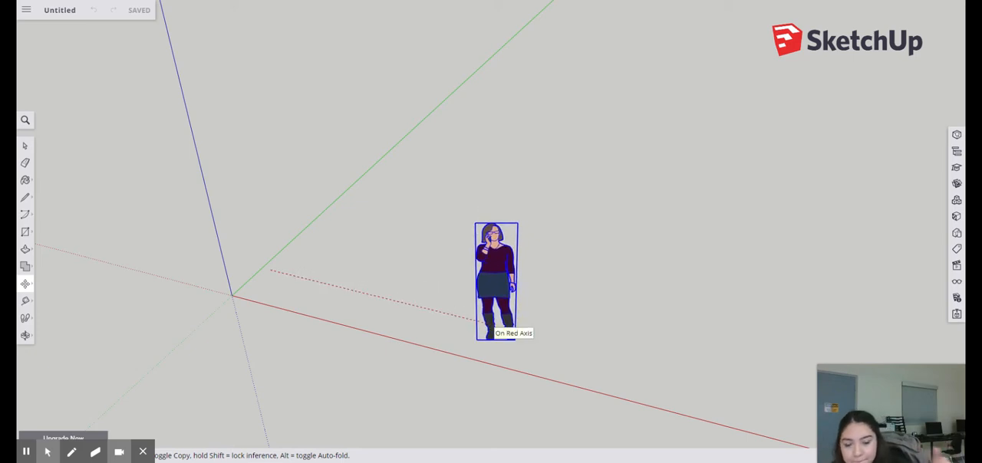
{"action": "left_click_drag", "start_coordinate": [494, 332], "coordinate": [431, 116]}
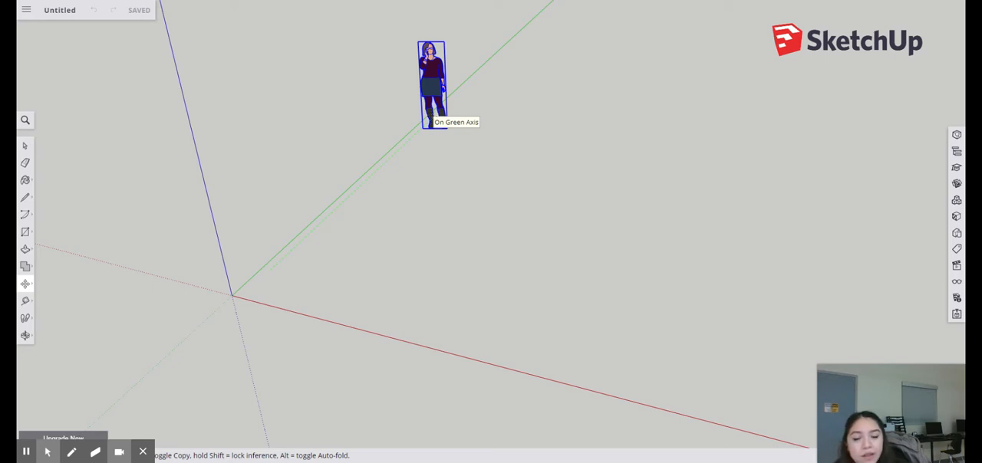
{"action": "left_click_drag", "start_coordinate": [431, 117], "coordinate": [239, 117]}
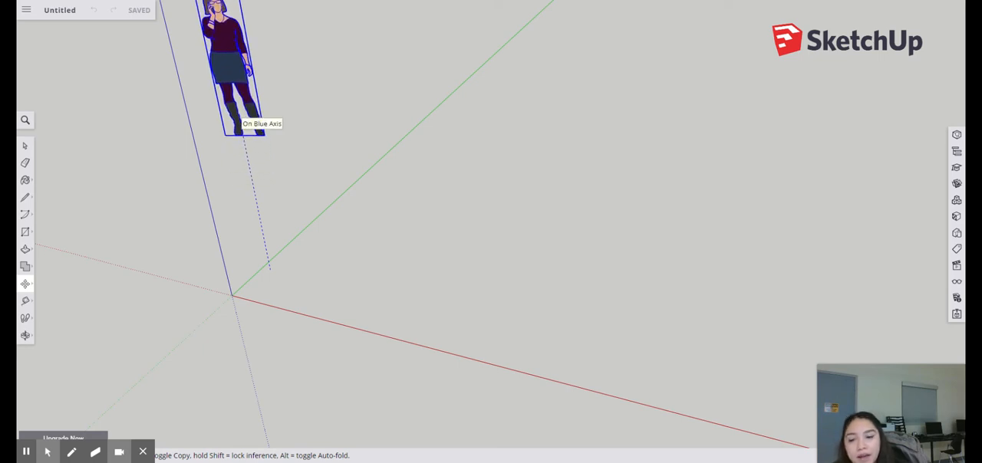
{"action": "left_click_drag", "start_coordinate": [240, 118], "coordinate": [81, 205]}
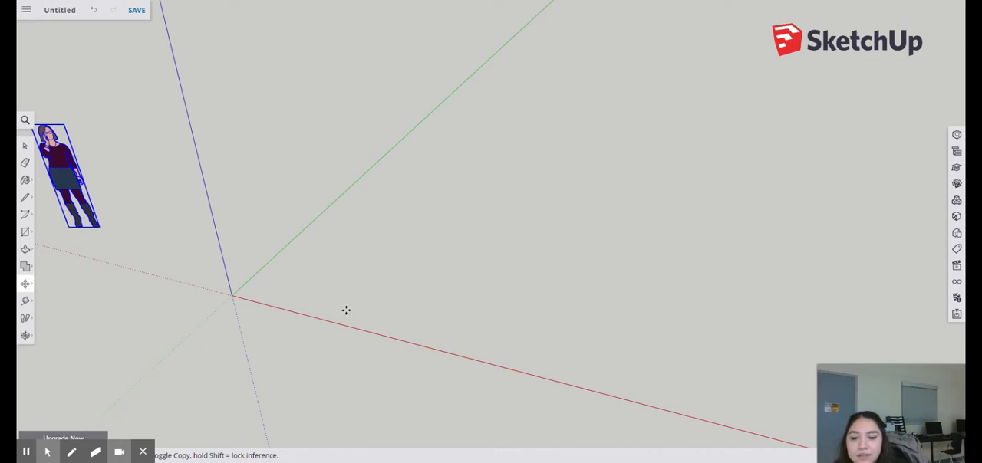
Set the camera to the standard top view with parallel projection, keeping the origin in view
{"action": "scroll", "coordinate": [253, 362], "scroll_direction": "down", "scroll_amount": 4}
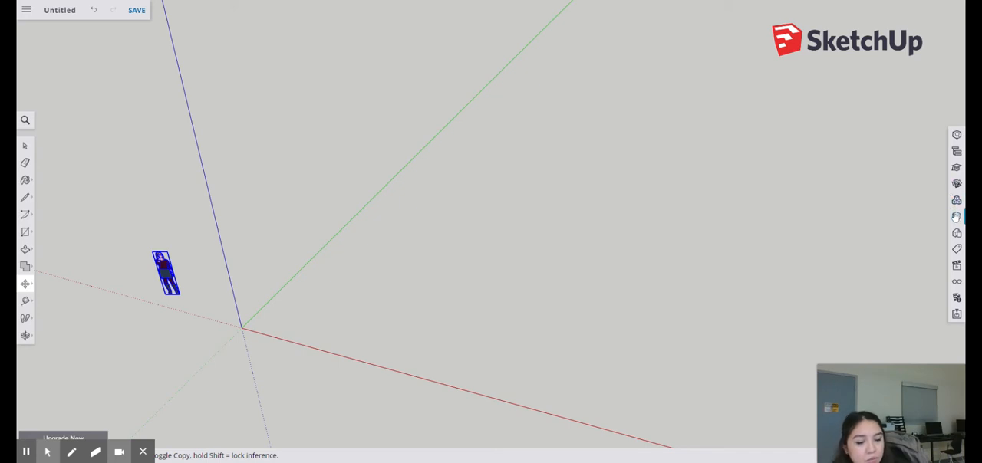
{"action": "left_click", "coordinate": [957, 266]}
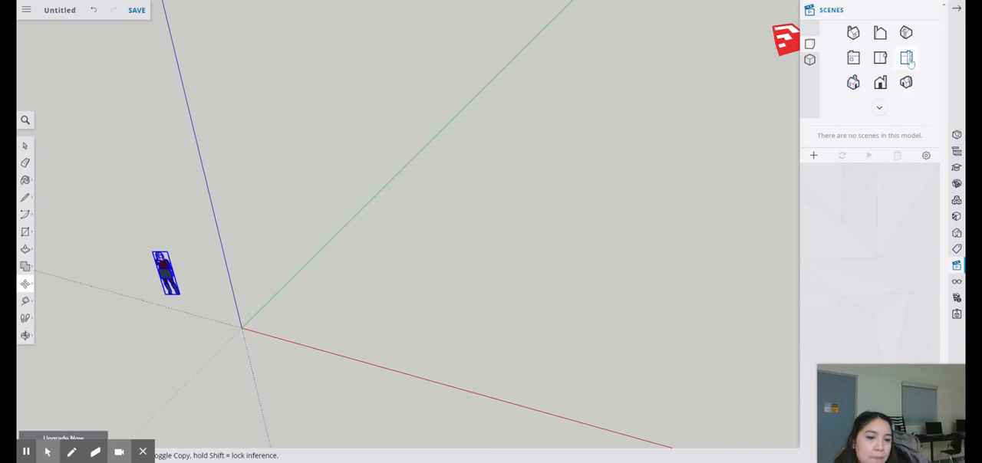
{"action": "left_click", "coordinate": [880, 58]}
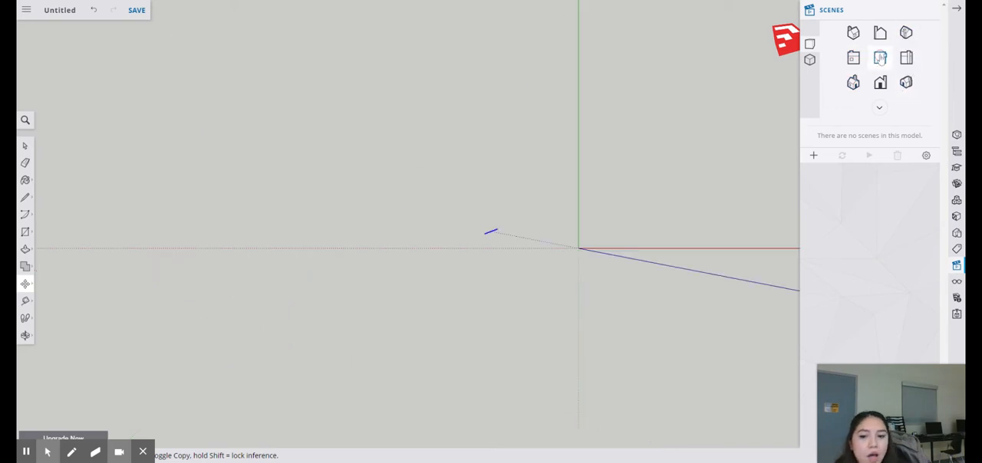
{"action": "left_click", "coordinate": [811, 62]}
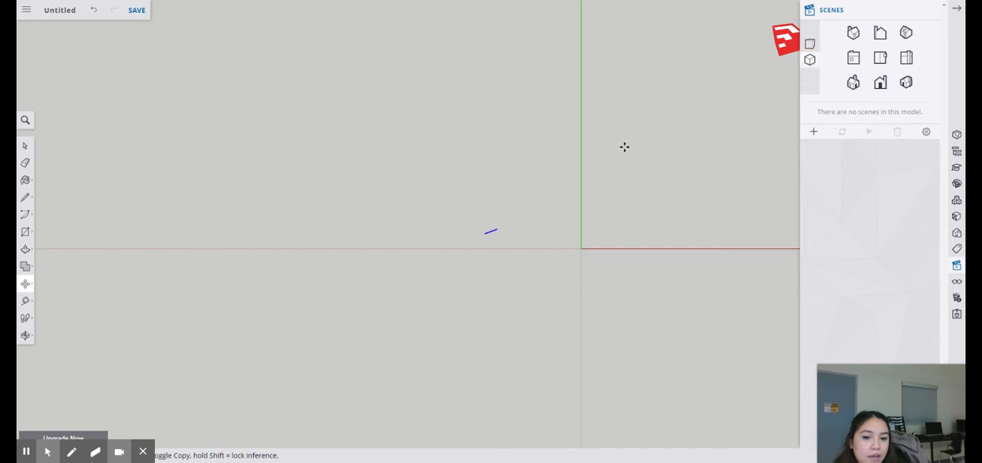
{"action": "left_click_drag", "start_coordinate": [361, 298], "coordinate": [590, 235]}
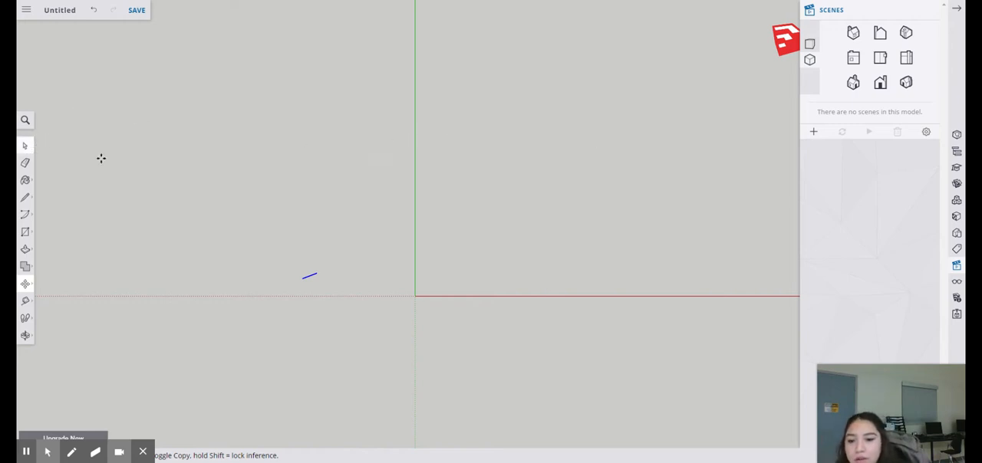
{"action": "scroll", "coordinate": [283, 283], "scroll_direction": "down", "scroll_amount": 3}
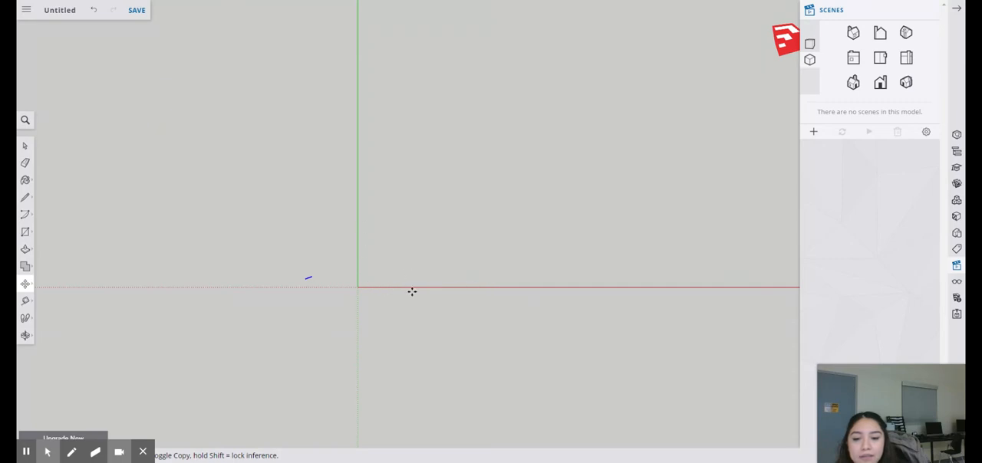
{"action": "scroll", "coordinate": [412, 292], "scroll_direction": "up", "scroll_amount": 4}
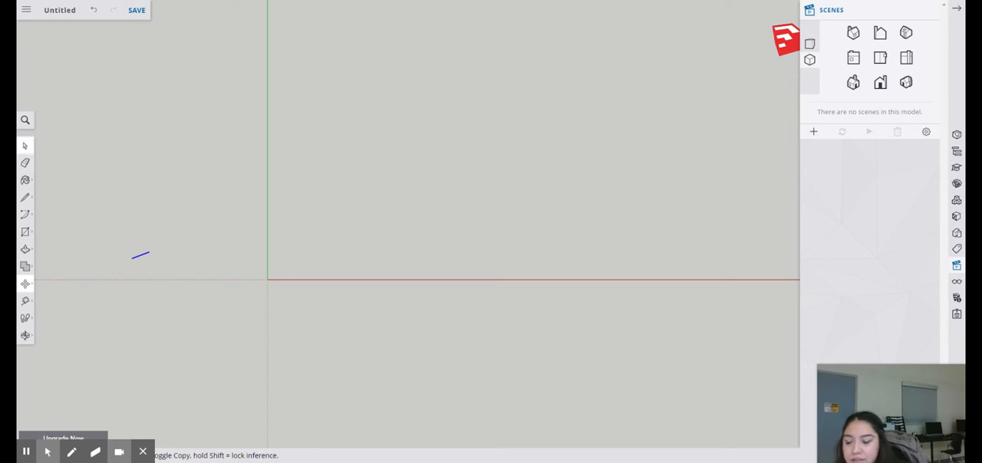
Draw a 50' line from the origin along the green axis with the Line tool
{"action": "left_click", "coordinate": [24, 199]}
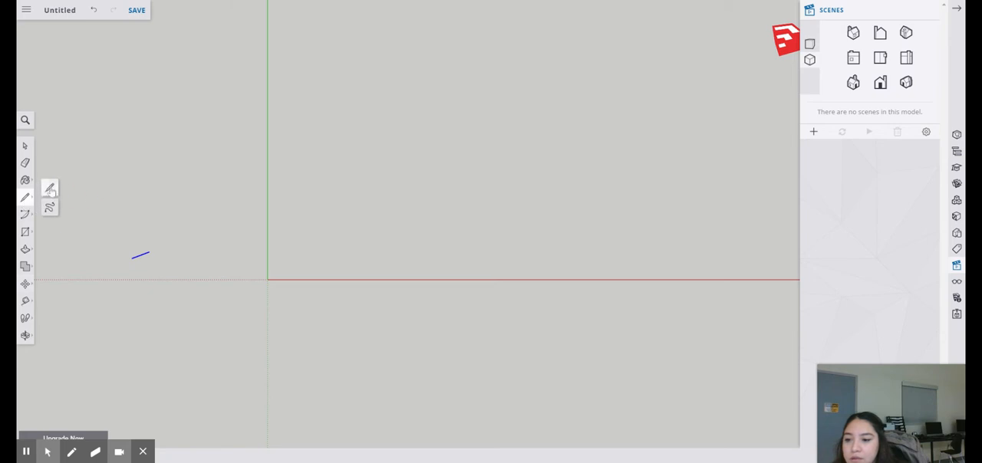
{"action": "left_click", "coordinate": [48, 189]}
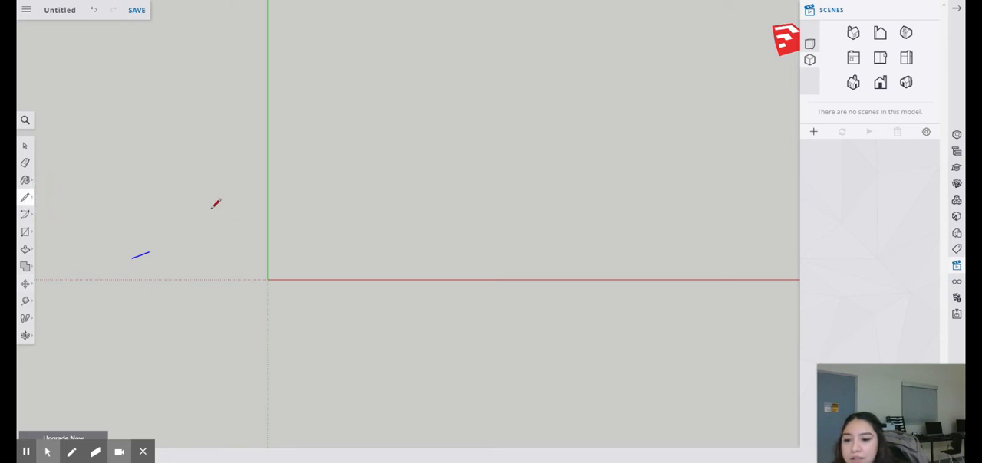
{"action": "left_click", "coordinate": [267, 280]}
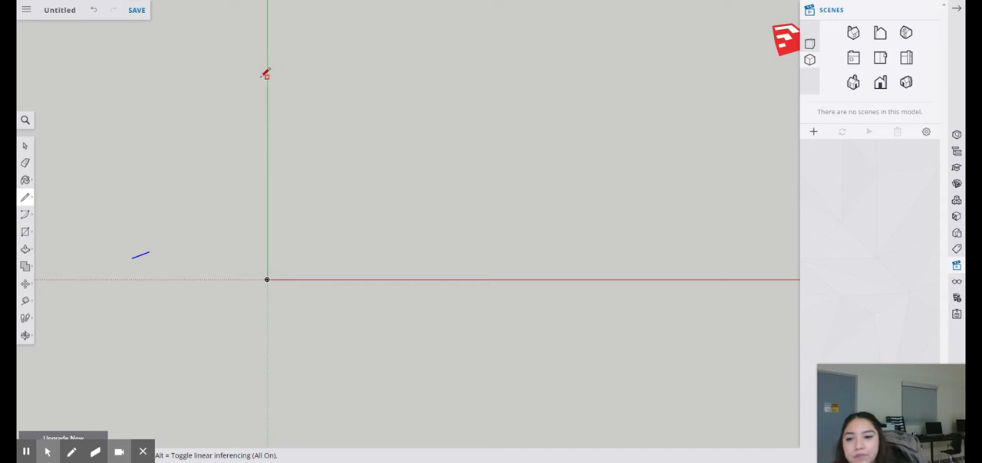
{"action": "scroll", "coordinate": [274, 221], "scroll_direction": "down", "scroll_amount": 4}
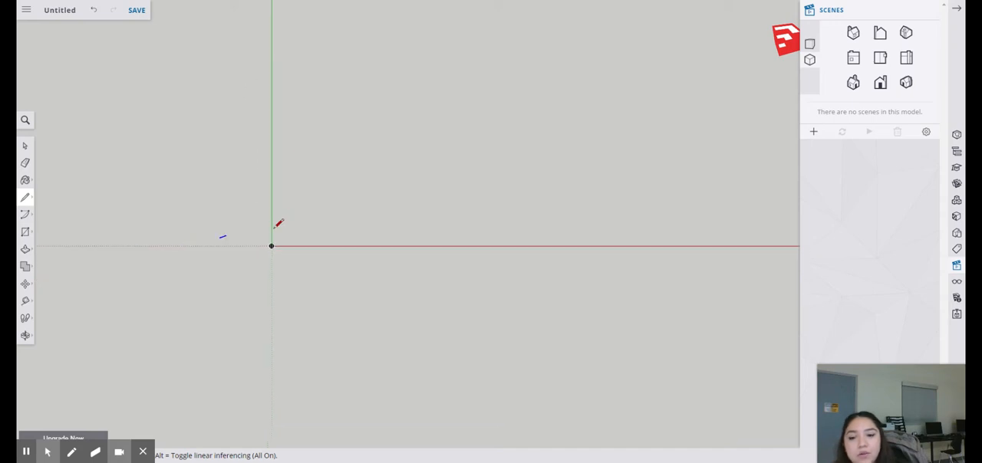
{"action": "scroll", "coordinate": [287, 155], "scroll_direction": "up", "scroll_amount": 3}
{"action": "scroll", "coordinate": [249, 249], "scroll_direction": "up", "scroll_amount": 2}
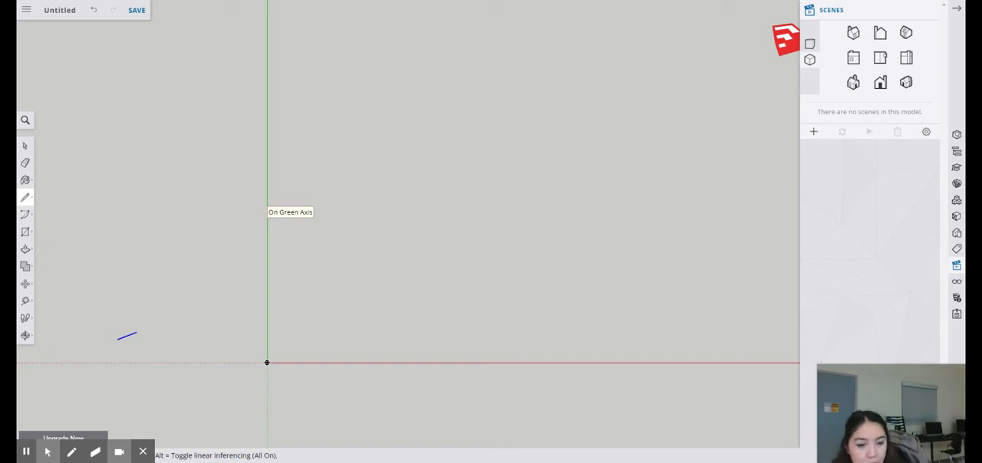
{"action": "left_click", "coordinate": [267, 363]}
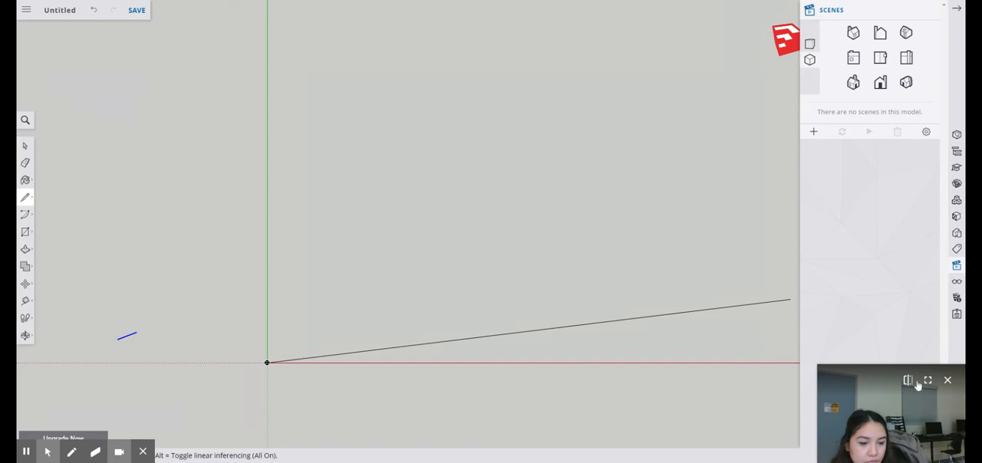
{"action": "left_click", "coordinate": [948, 380]}
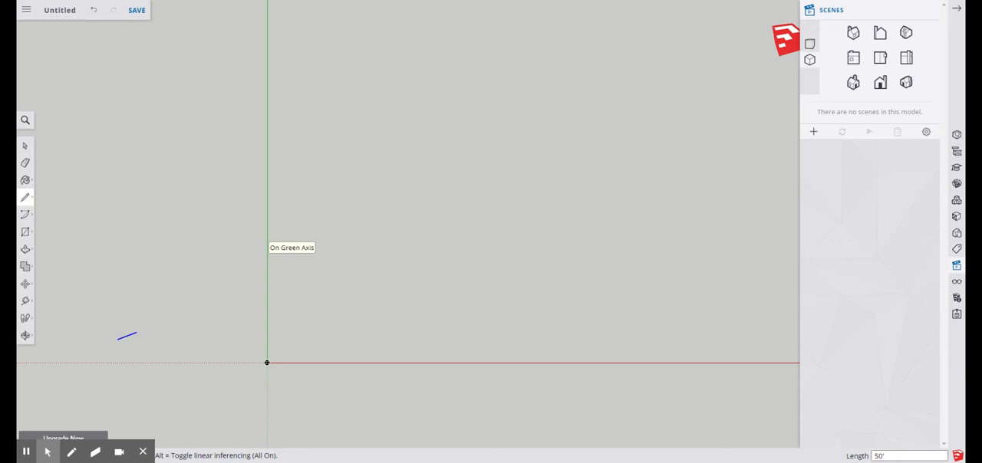
{"action": "key", "text": "Return"}
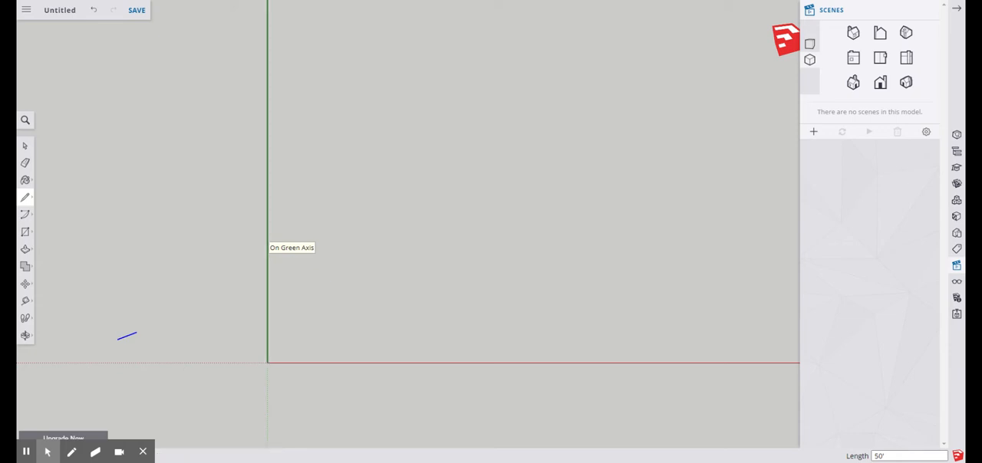
Complete the rectangular outline with a 31' edge parallel to the red axis, a 50' edge back, and a closing edge to the origin
{"action": "scroll", "coordinate": [303, 330], "scroll_direction": "down", "scroll_amount": 2}
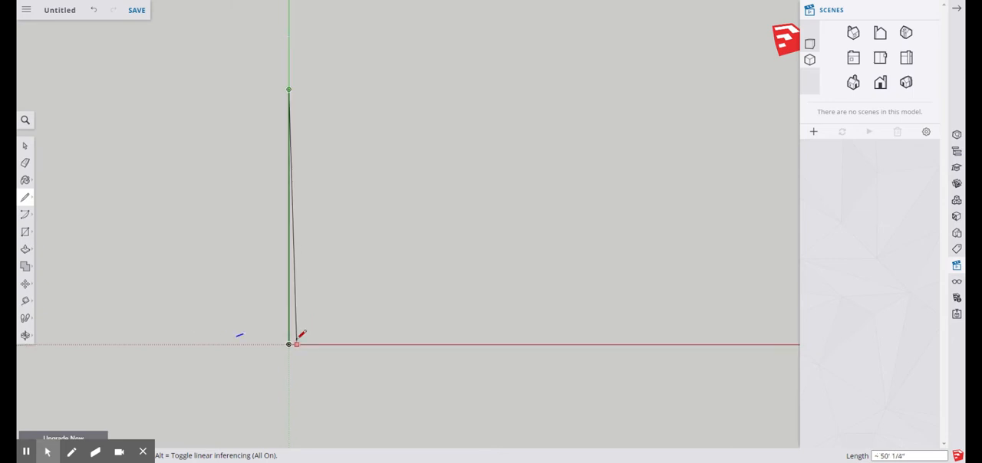
{"action": "scroll", "coordinate": [327, 219], "scroll_direction": "up", "scroll_amount": 2}
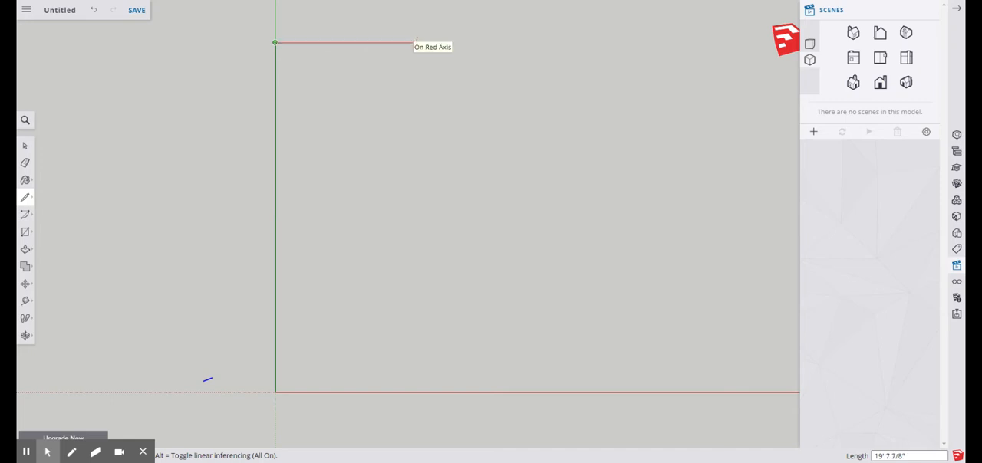
{"action": "left_click", "coordinate": [281, 34]}
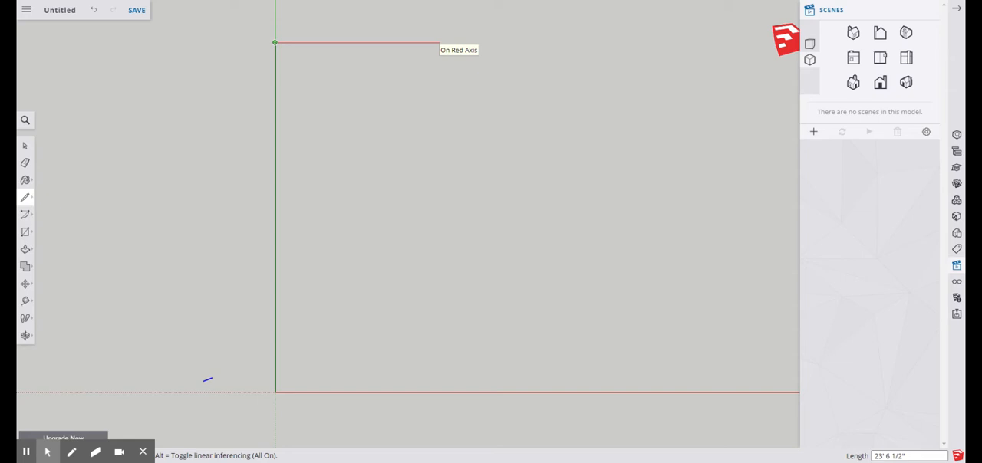
{"action": "type", "text": "31"}
{"action": "key", "text": "Return"}
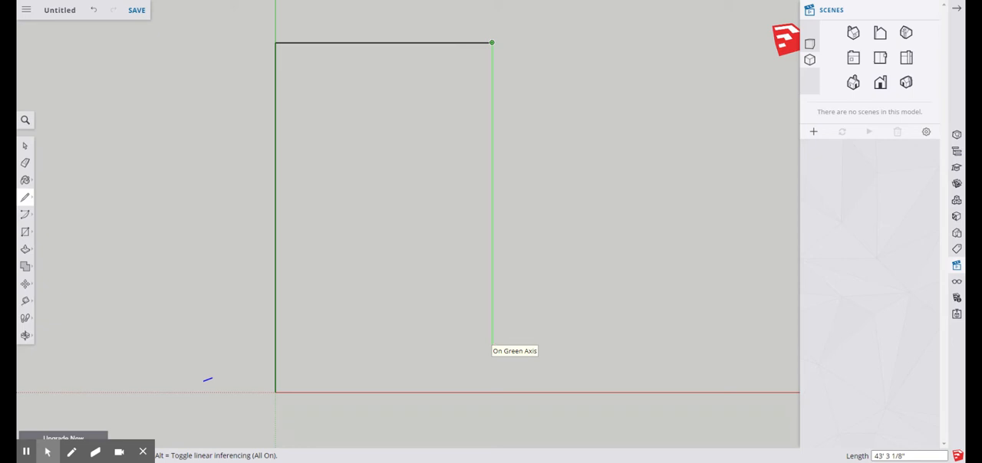
{"action": "type", "text": "50"}
{"action": "key", "text": "Return"}
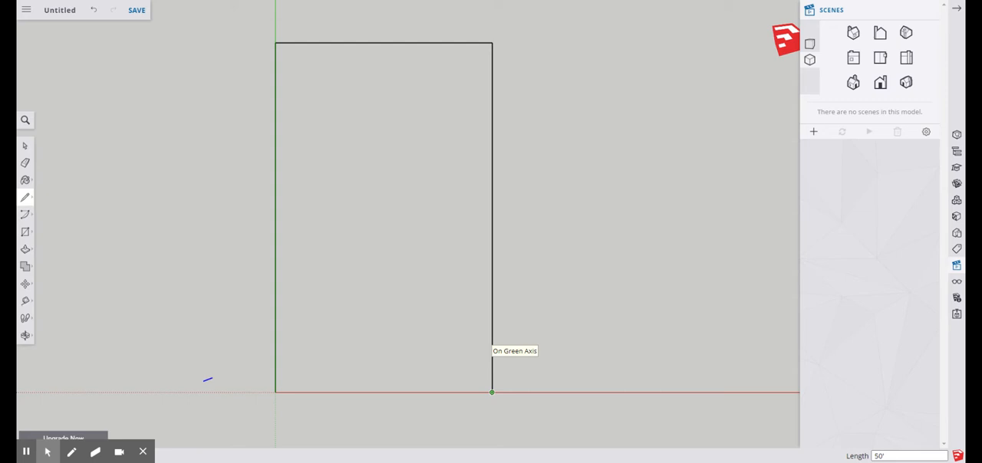
{"action": "left_click", "coordinate": [275, 392]}
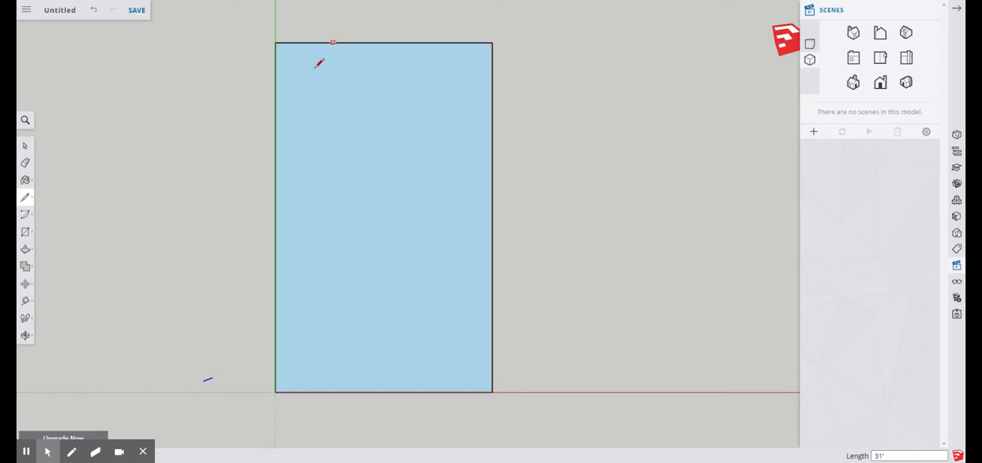
Orbit out of the top view and switch the camera to perspective, examining the rectangular face from several angles
{"action": "left_click", "coordinate": [25, 336]}
{"action": "left_click", "coordinate": [49, 297]}
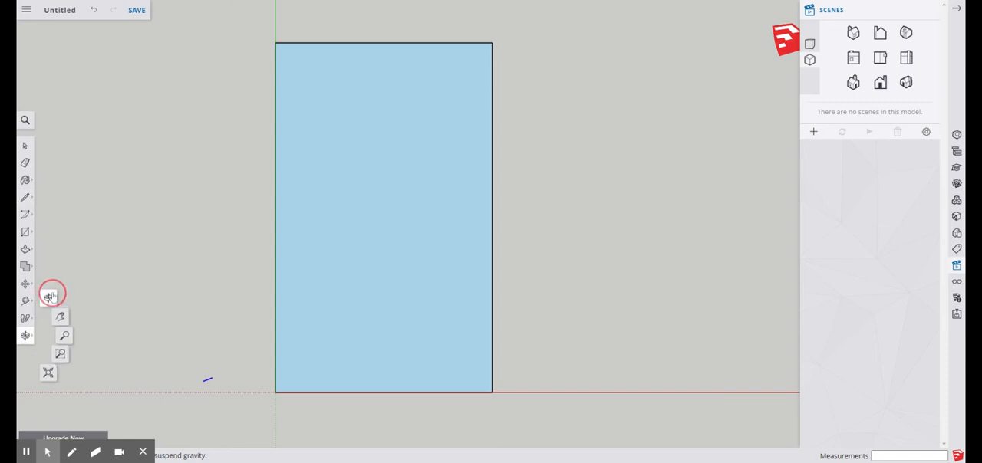
{"action": "left_click_drag", "start_coordinate": [631, 367], "coordinate": [441, 212]}
{"action": "left_click_drag", "start_coordinate": [356, 329], "coordinate": [407, 268]}
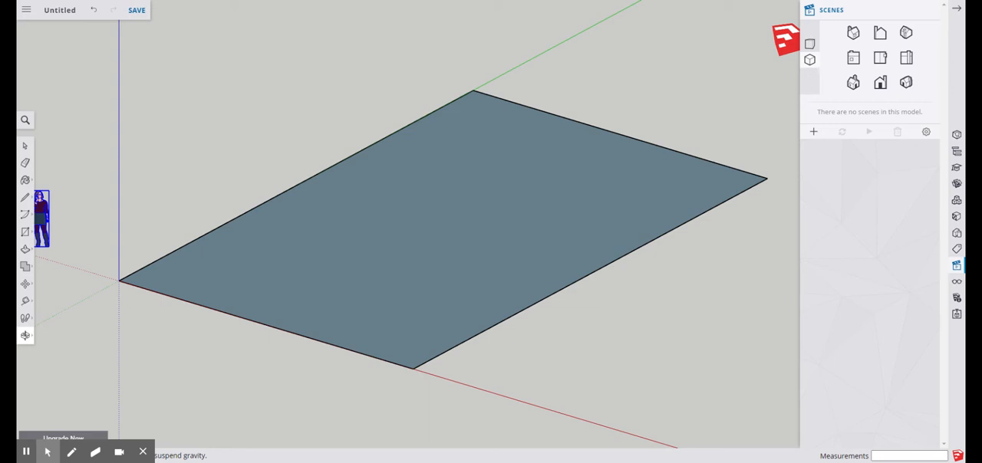
{"action": "left_click", "coordinate": [809, 47]}
{"action": "scroll", "coordinate": [367, 287], "scroll_direction": "up", "scroll_amount": 3}
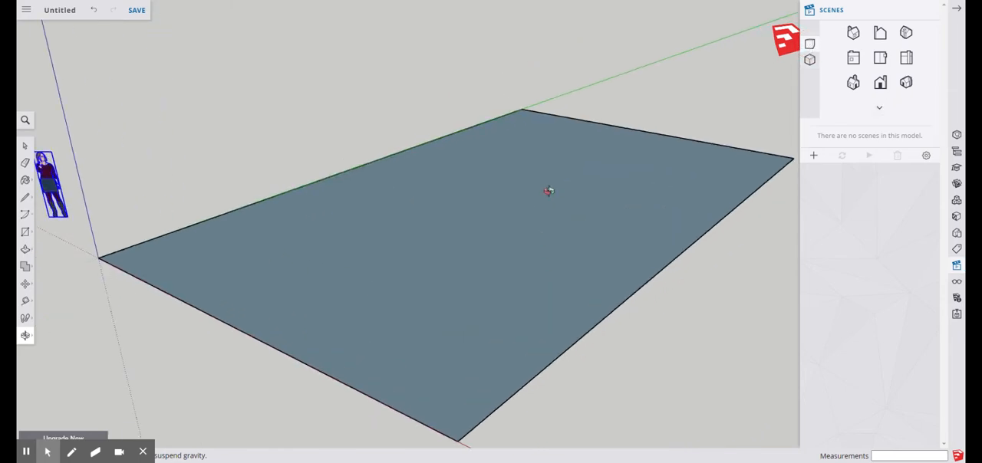
{"action": "left_click_drag", "start_coordinate": [548, 191], "coordinate": [656, 255]}
{"action": "scroll", "coordinate": [436, 215], "scroll_direction": "down", "scroll_amount": 5}
{"action": "left_click_drag", "start_coordinate": [435, 177], "coordinate": [583, 209]}
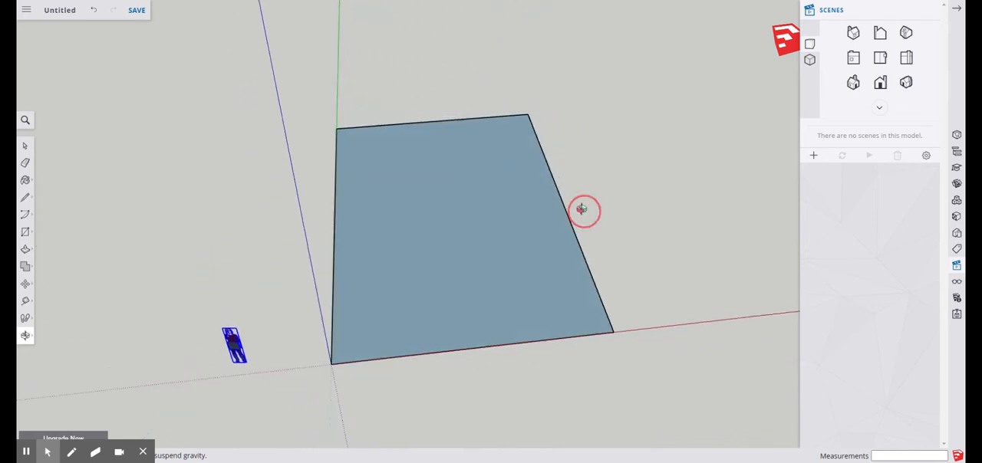
{"action": "scroll", "coordinate": [545, 275], "scroll_direction": "up", "scroll_amount": 3}
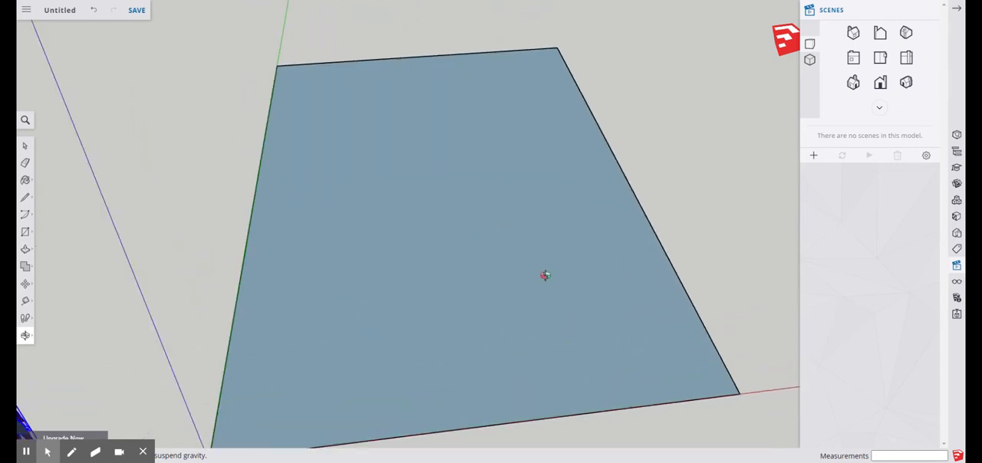
{"action": "scroll", "coordinate": [351, 305], "scroll_direction": "down", "scroll_amount": 5}
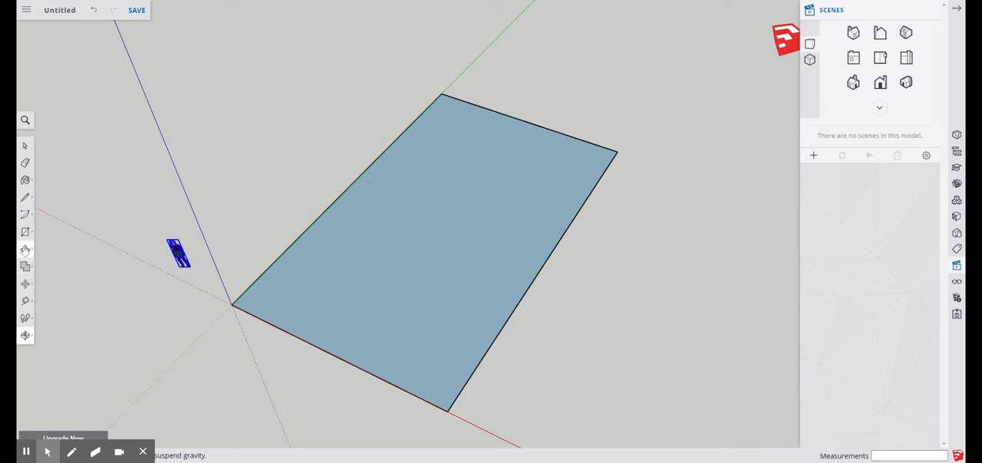
Try offsetting the rectangle's outline 6' inward with the Offset tool
{"action": "left_click", "coordinate": [25, 250]}
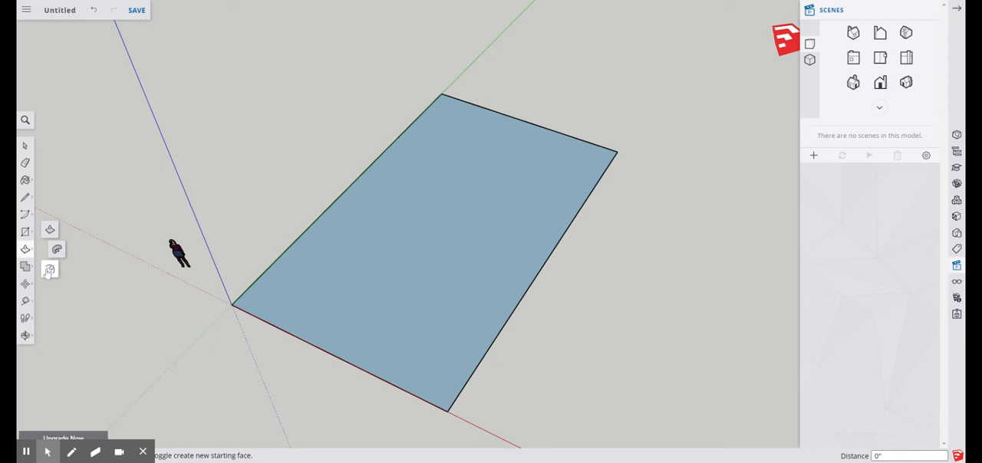
{"action": "left_click", "coordinate": [50, 268]}
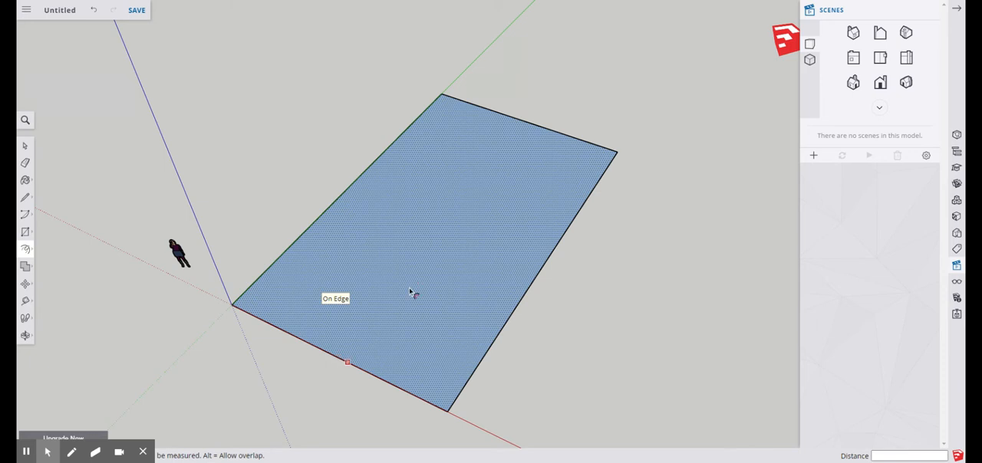
{"action": "left_click", "coordinate": [393, 258]}
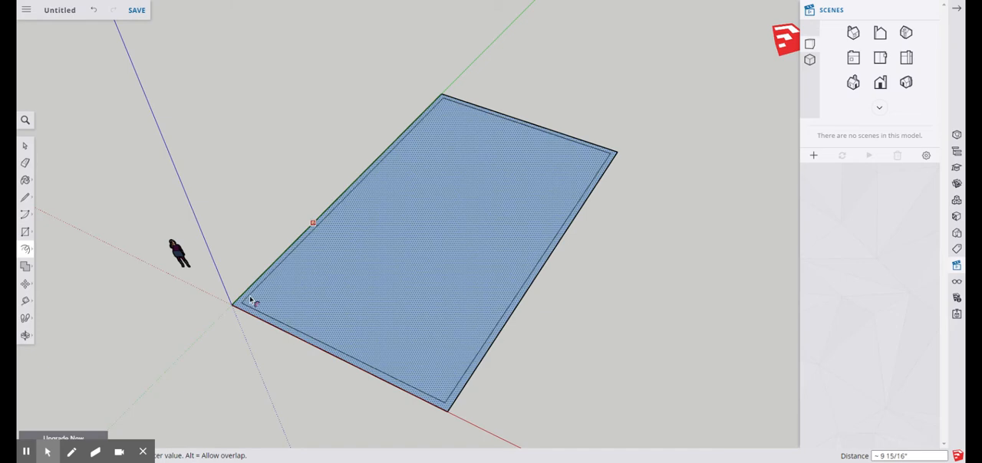
{"action": "scroll", "coordinate": [251, 301], "scroll_direction": "up", "scroll_amount": 3}
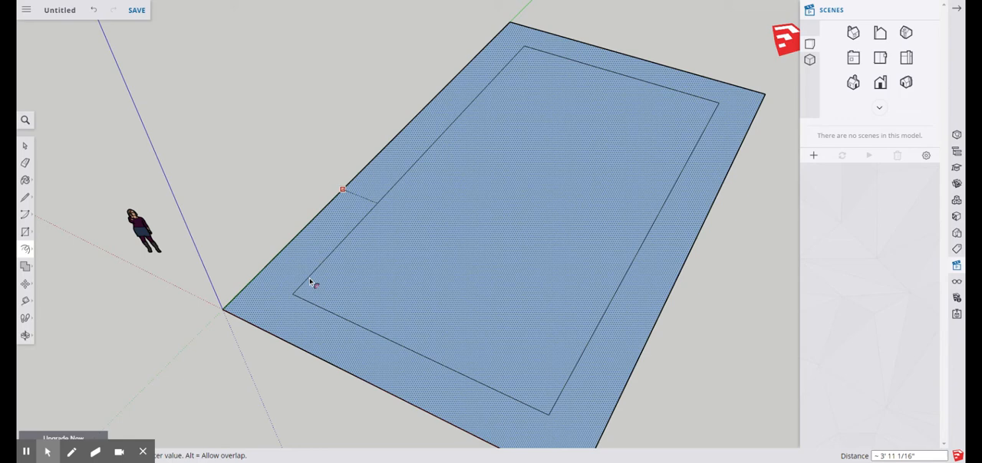
{"action": "type", "text": "6"}
{"action": "key", "text": "Return"}
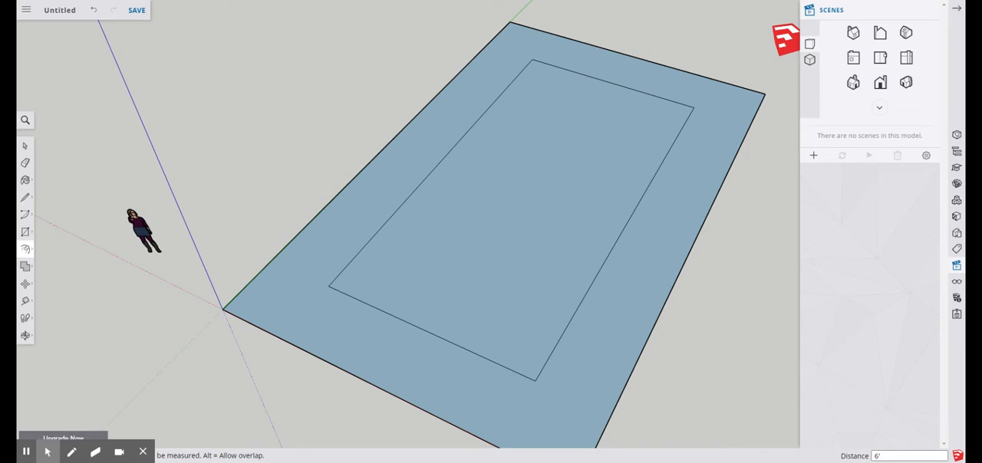
Undo the 6' offset, redo it once to compare, and undo it again
{"action": "key", "text": "ctrl+z"}
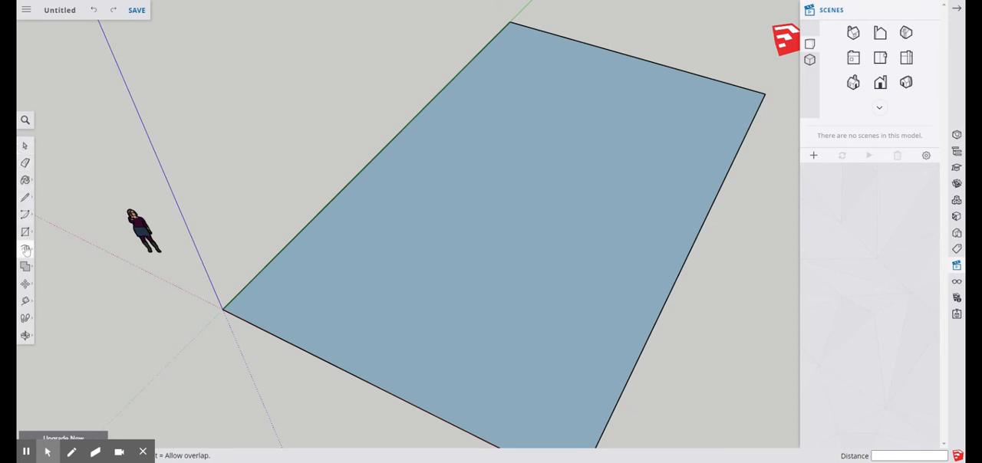
{"action": "left_click", "coordinate": [25, 249]}
{"action": "left_click", "coordinate": [114, 10]}
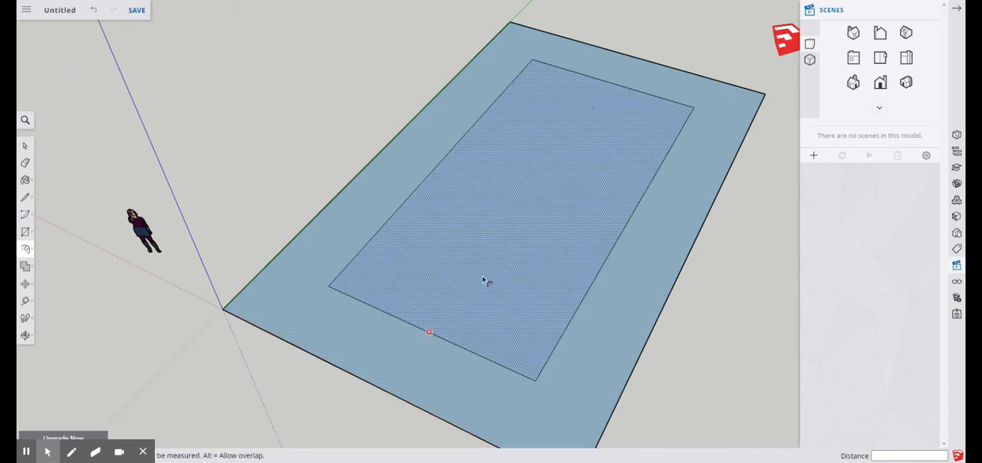
{"action": "left_click", "coordinate": [91, 11]}
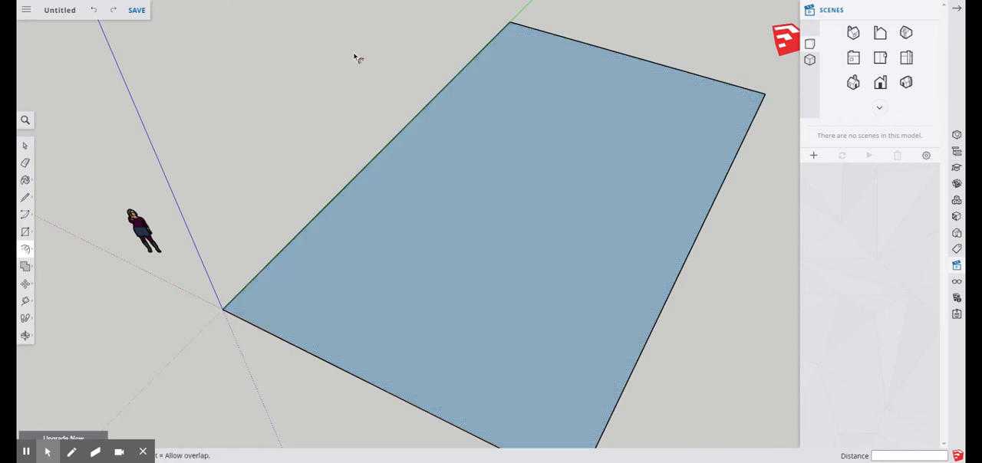
Offset the rectangle's outline 6" inward to form the wall thickness
{"action": "left_click", "coordinate": [25, 249]}
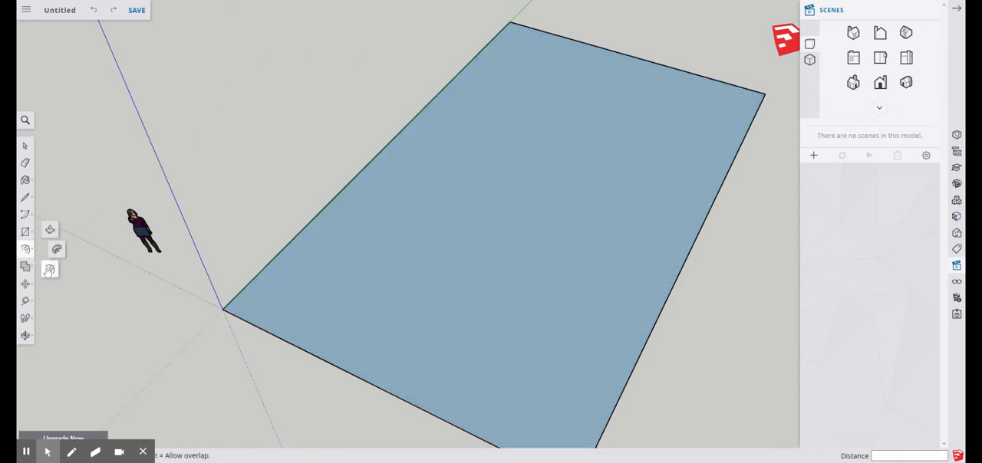
{"action": "left_click", "coordinate": [486, 248]}
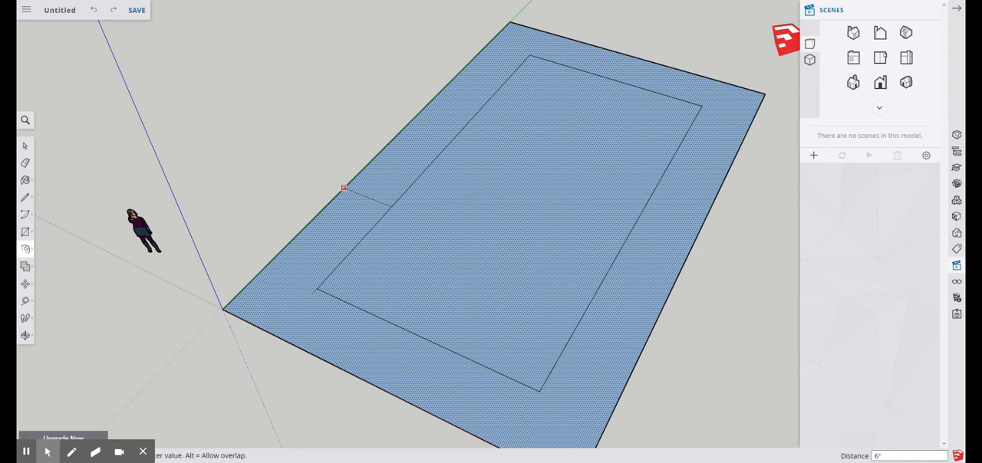
{"action": "key", "text": "Return"}
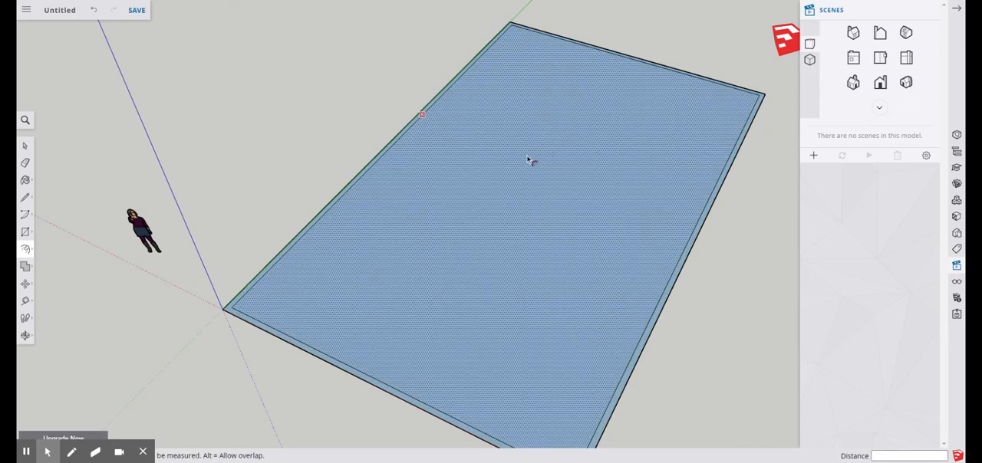
{"action": "scroll", "coordinate": [353, 218], "scroll_direction": "down", "scroll_amount": 3}
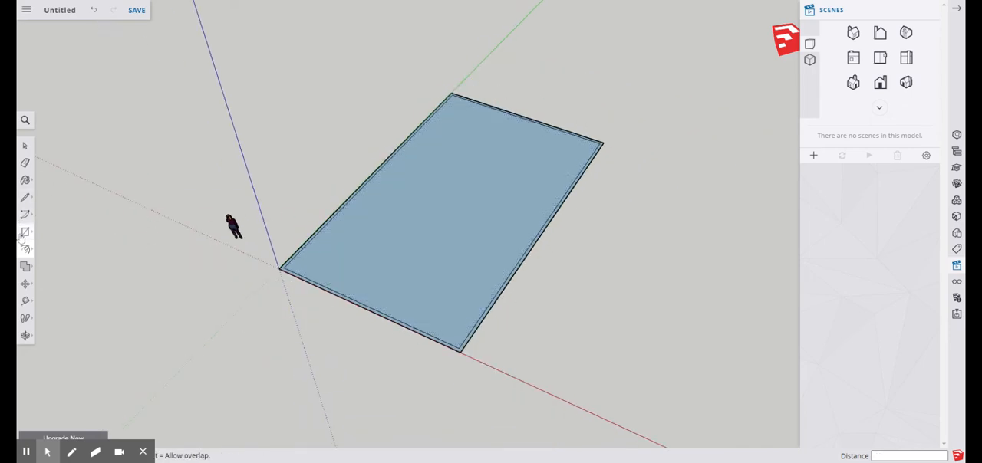
Measure the gap between the inner and outer outlines near the origin with the Tape Measure tool
{"action": "left_click", "coordinate": [26, 302]}
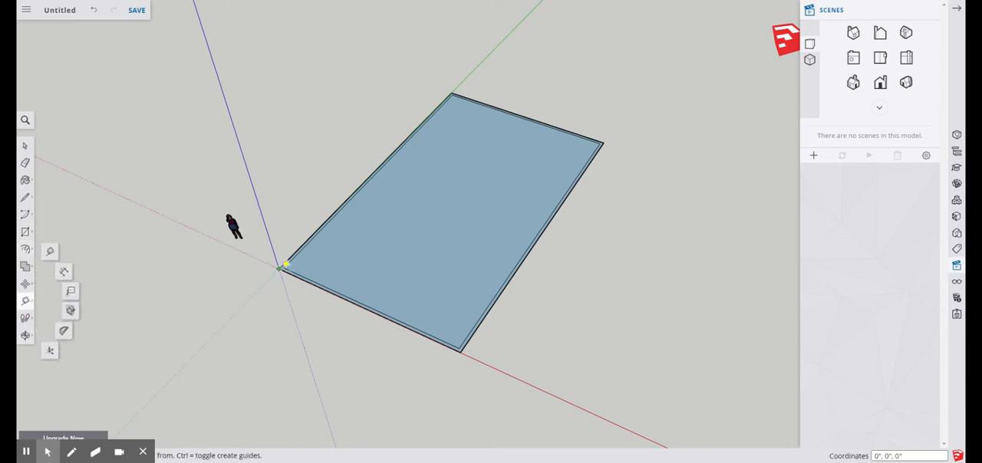
{"action": "left_click", "coordinate": [51, 250]}
{"action": "scroll", "coordinate": [356, 285], "scroll_direction": "up", "scroll_amount": 6}
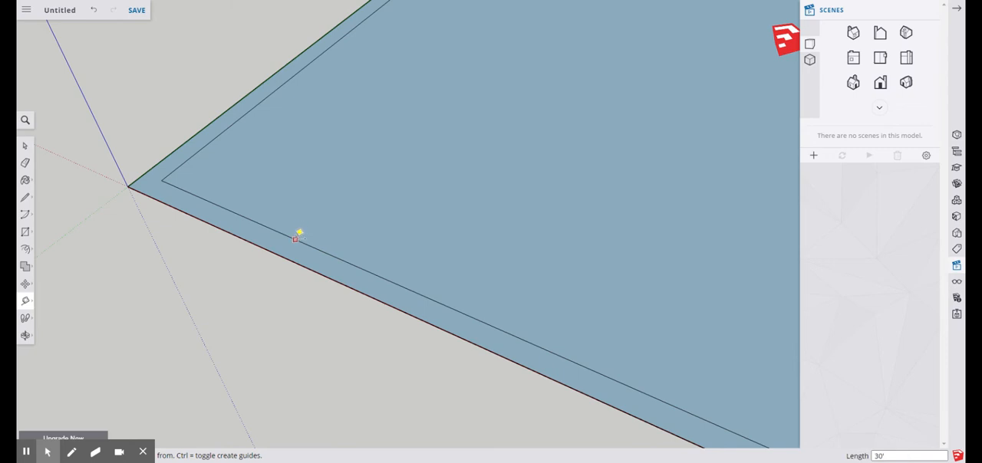
{"action": "left_click", "coordinate": [297, 237]}
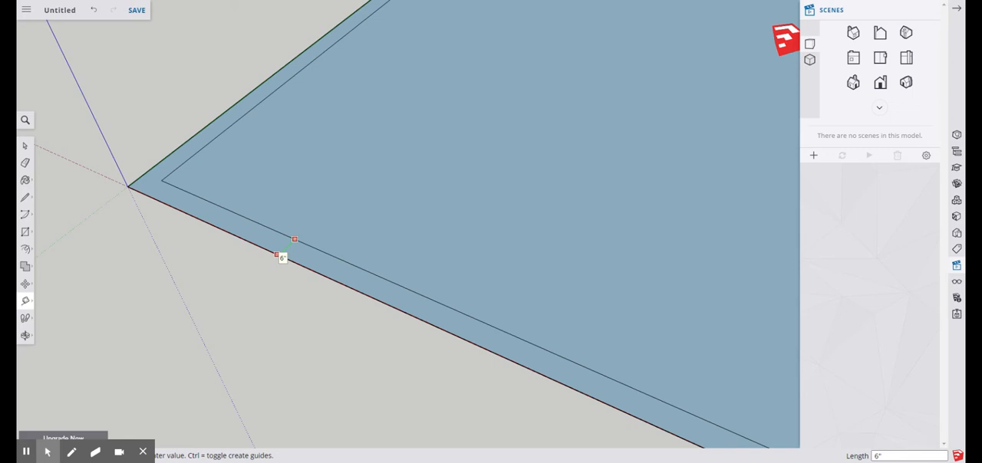
Finish measuring and show the whole model in the standard top view with parallel projection
{"action": "key", "text": "Escape"}
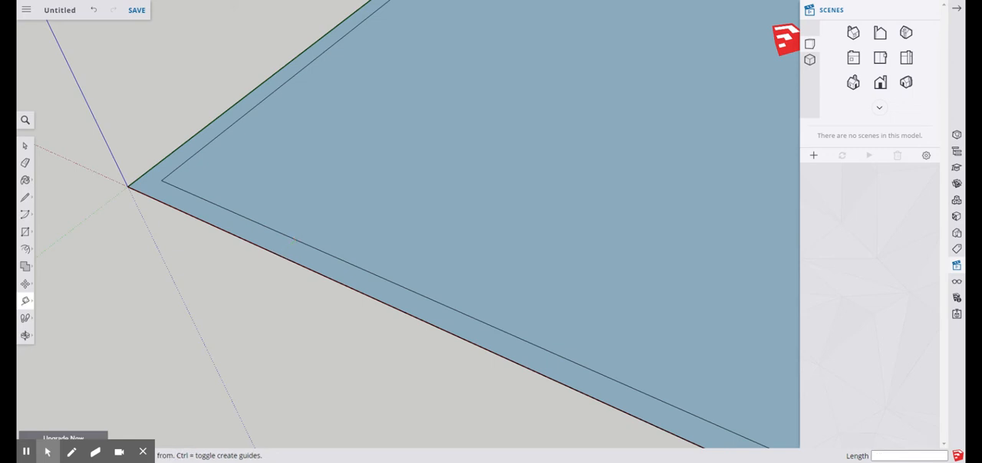
{"action": "scroll", "coordinate": [367, 347], "scroll_direction": "down", "scroll_amount": 6}
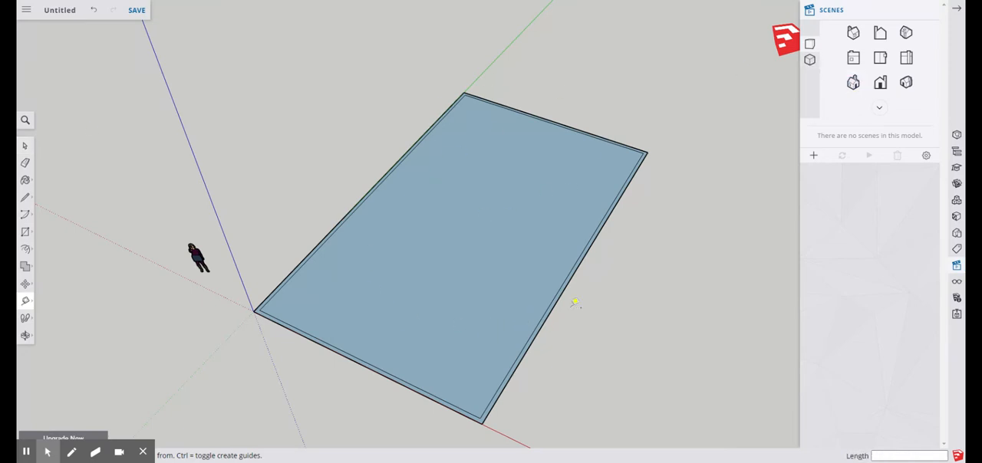
{"action": "left_click", "coordinate": [881, 58]}
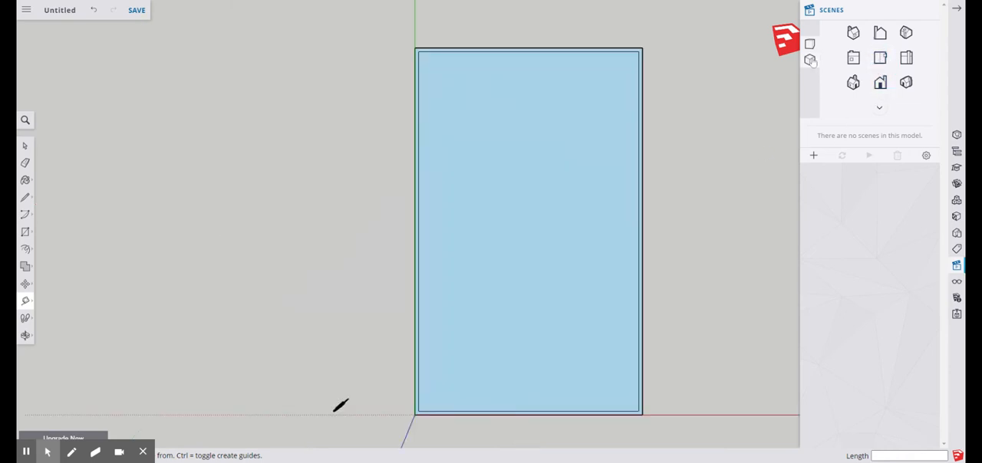
{"action": "left_click", "coordinate": [810, 61]}
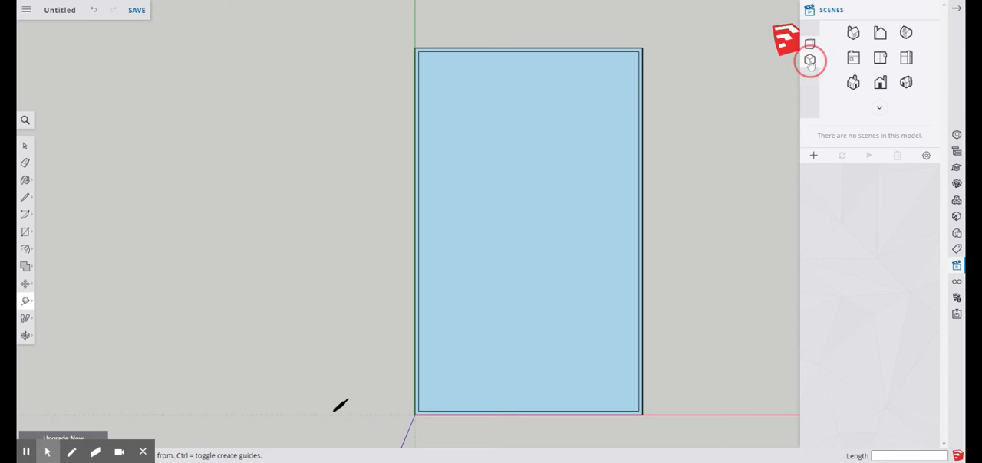
Draw an 11'8" line from the inner outline's corner near the origin along its green-axis edge
{"action": "left_click", "coordinate": [25, 197]}
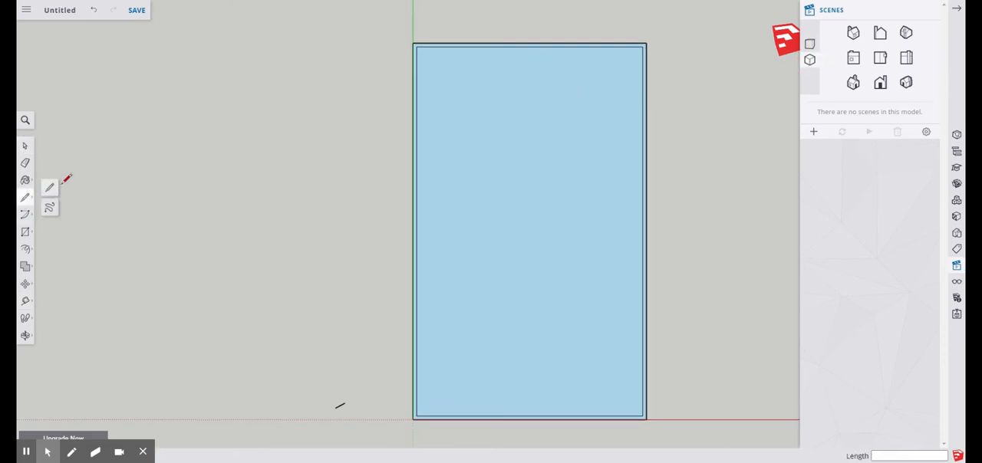
{"action": "left_click", "coordinate": [50, 187]}
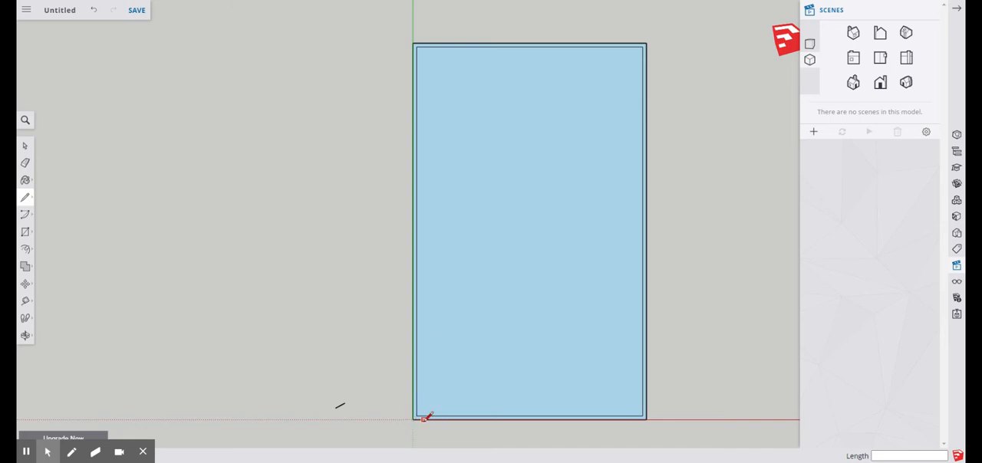
{"action": "scroll", "coordinate": [425, 417], "scroll_direction": "up", "scroll_amount": 3}
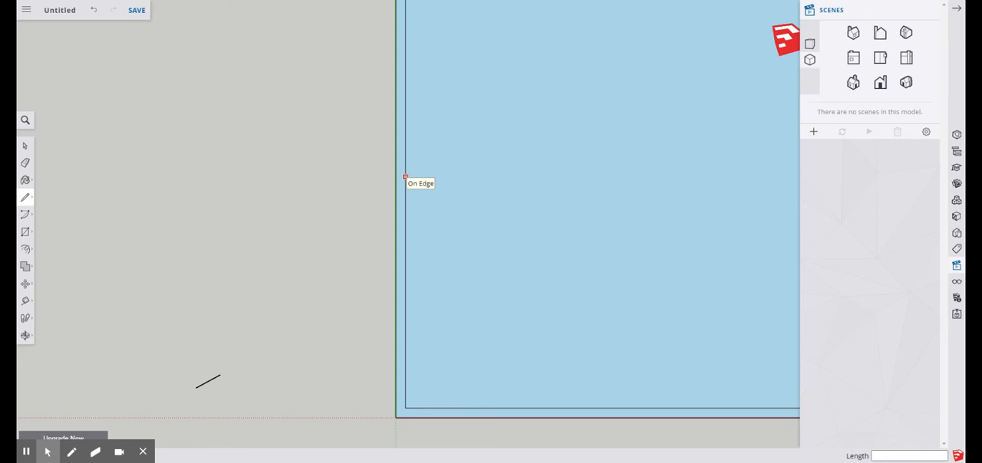
{"action": "left_click", "coordinate": [406, 408]}
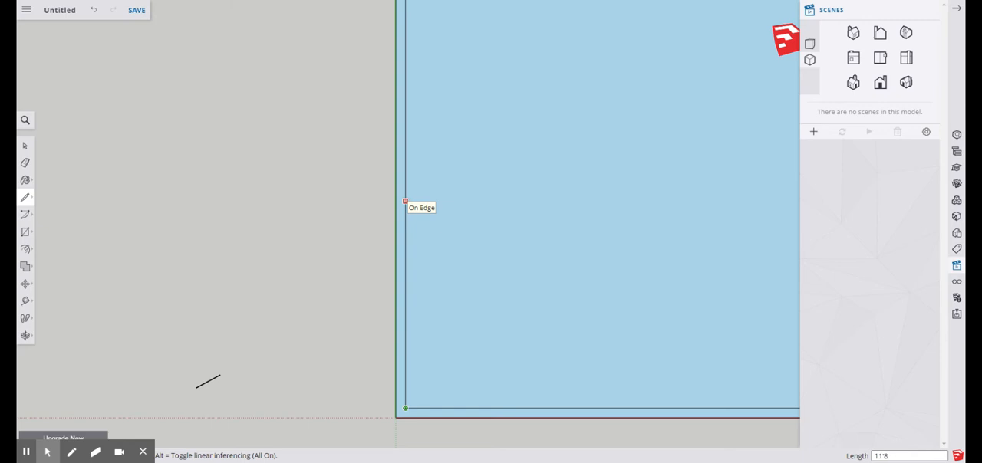
{"action": "key", "text": "Return"}
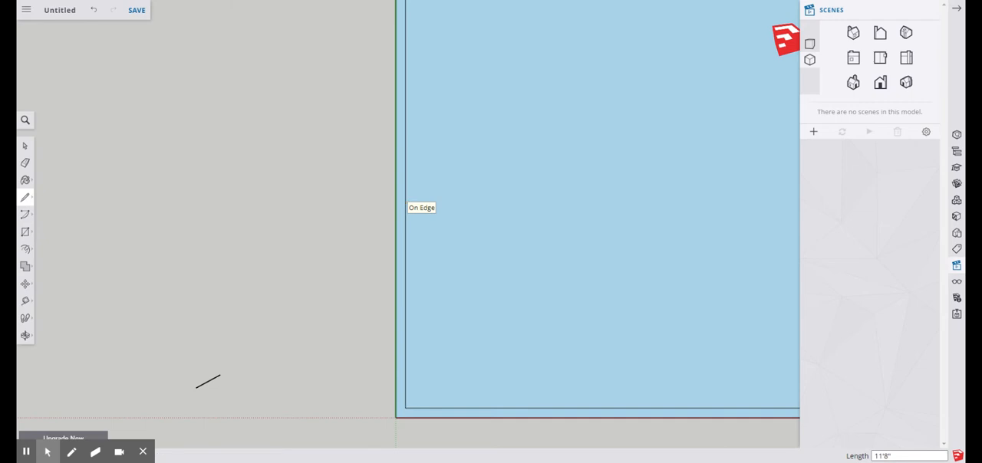
Draw a 30' line parallel to the red axis from the 11'8" line's upper endpoint to the opposite inner edge
{"action": "scroll", "coordinate": [386, 246], "scroll_direction": "down", "scroll_amount": 5}
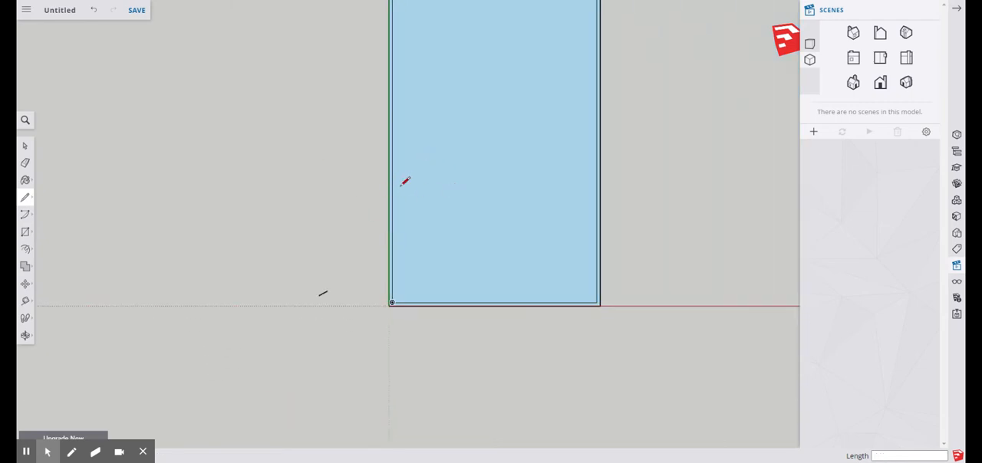
{"action": "scroll", "coordinate": [493, 298], "scroll_direction": "down", "scroll_amount": 1}
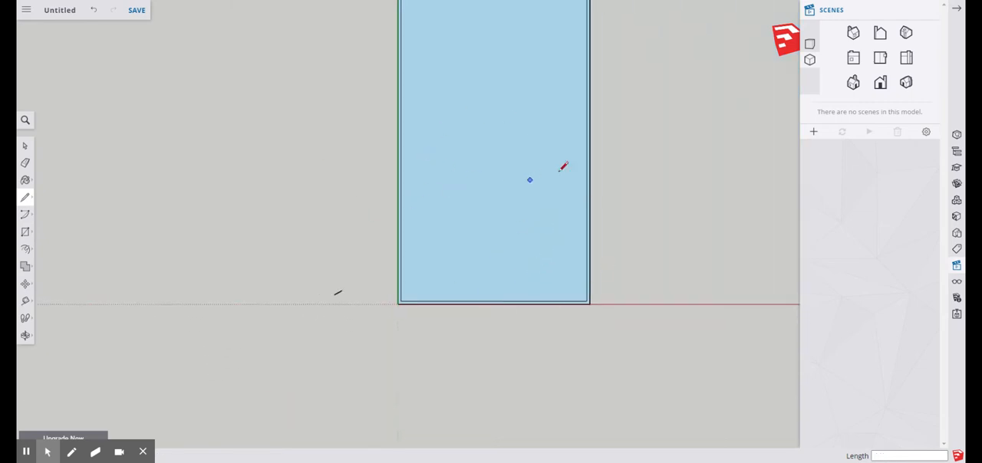
{"action": "scroll", "coordinate": [434, 146], "scroll_direction": "up", "scroll_amount": 2}
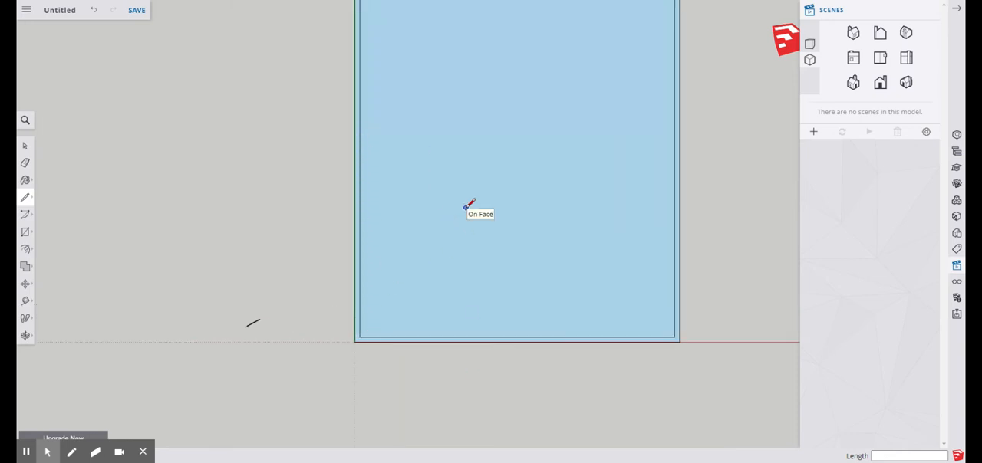
{"action": "scroll", "coordinate": [379, 284], "scroll_direction": "up", "scroll_amount": 2}
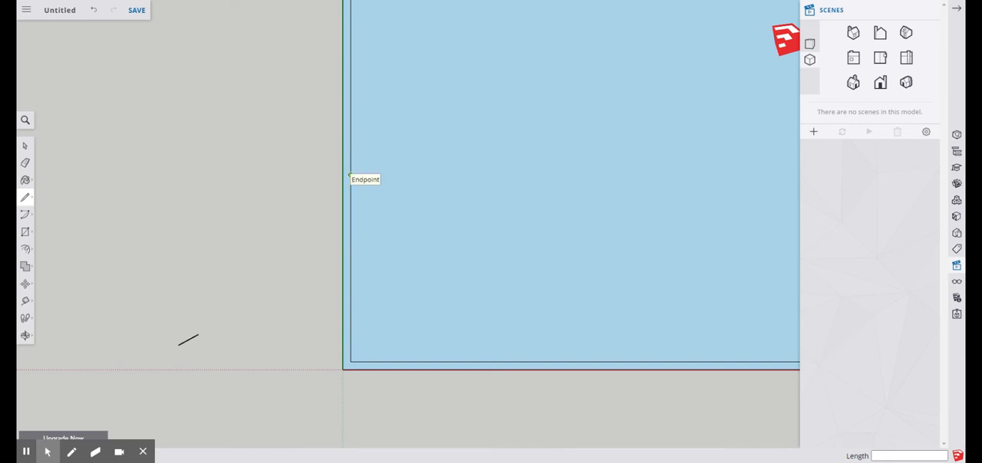
{"action": "left_click", "coordinate": [350, 175]}
{"action": "scroll", "coordinate": [418, 174], "scroll_direction": "down", "scroll_amount": 3}
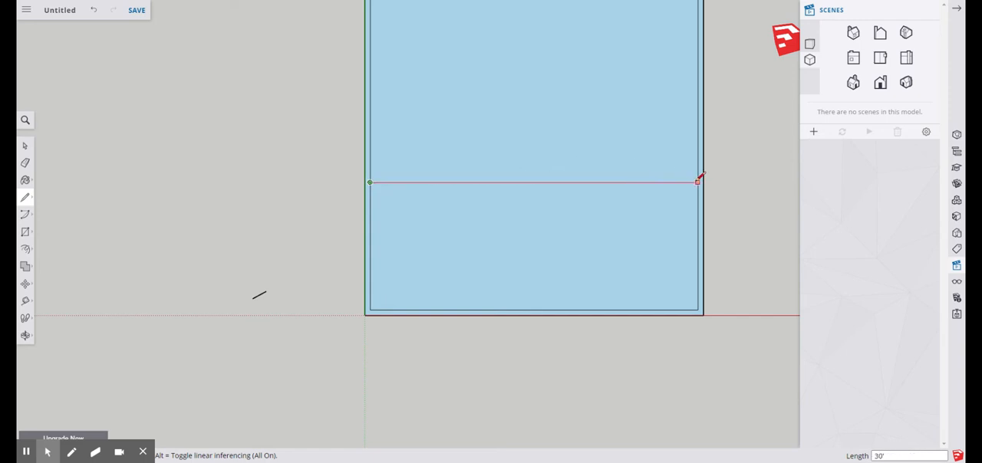
{"action": "left_click", "coordinate": [698, 181]}
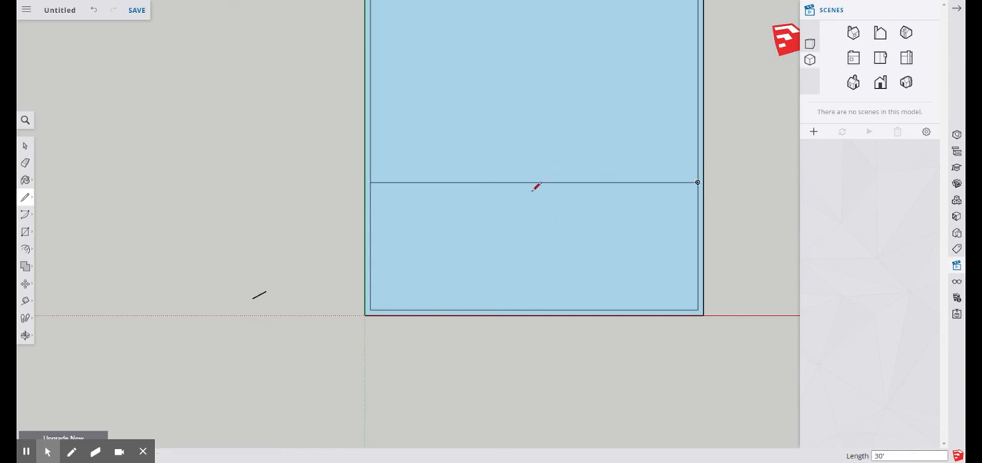
Measure from the crosswise dividing line's endpoint to the inner corner near the origin with the Tape Measure tool
{"action": "scroll", "coordinate": [601, 213], "scroll_direction": "down", "scroll_amount": 4}
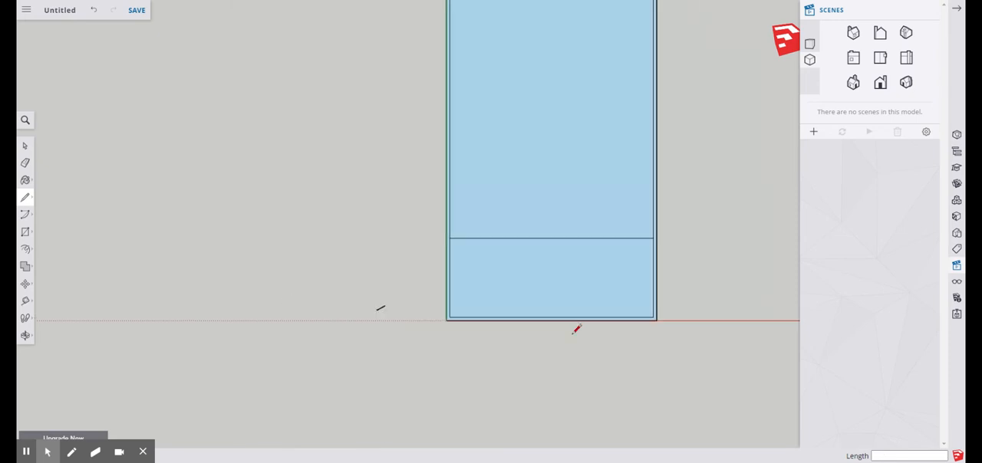
{"action": "scroll", "coordinate": [564, 311], "scroll_direction": "up", "scroll_amount": 2}
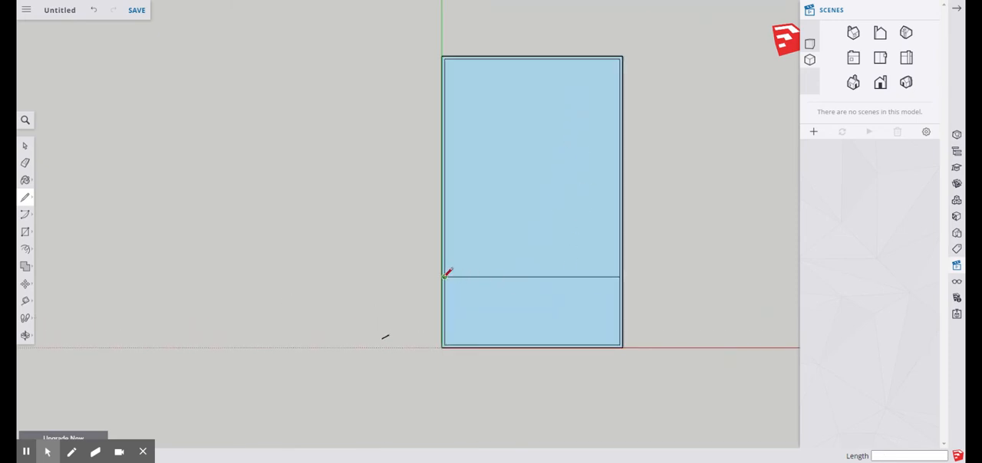
{"action": "scroll", "coordinate": [672, 299], "scroll_direction": "up", "scroll_amount": 2}
{"action": "scroll", "coordinate": [404, 276], "scroll_direction": "up", "scroll_amount": 1}
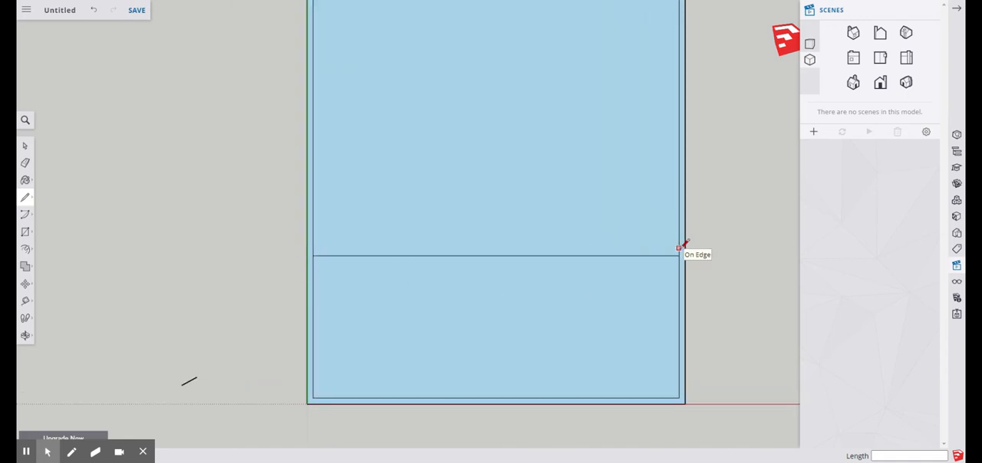
{"action": "scroll", "coordinate": [517, 290], "scroll_direction": "down", "scroll_amount": 3}
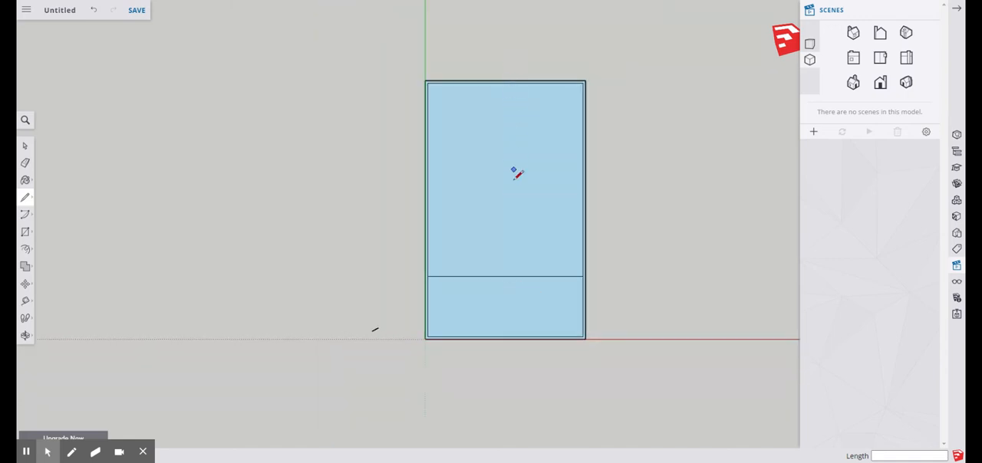
{"action": "scroll", "coordinate": [449, 330], "scroll_direction": "up", "scroll_amount": 2}
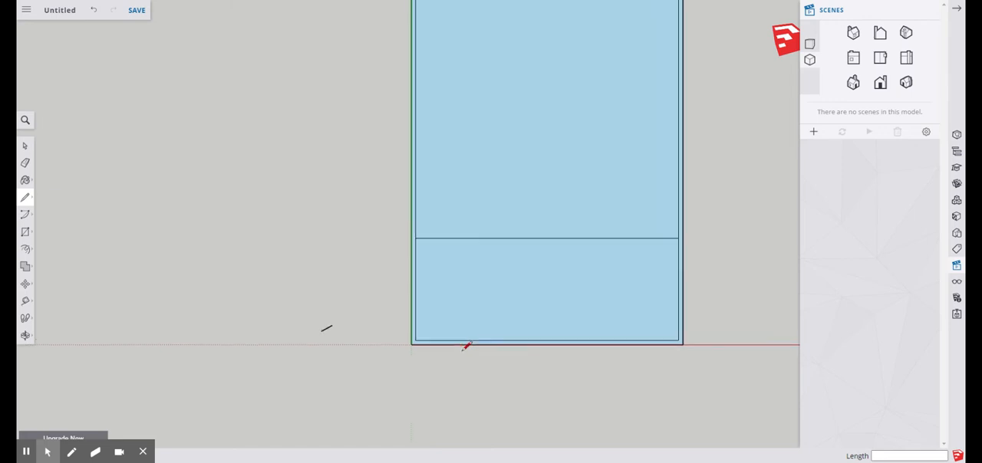
{"action": "scroll", "coordinate": [594, 301], "scroll_direction": "up", "scroll_amount": 2}
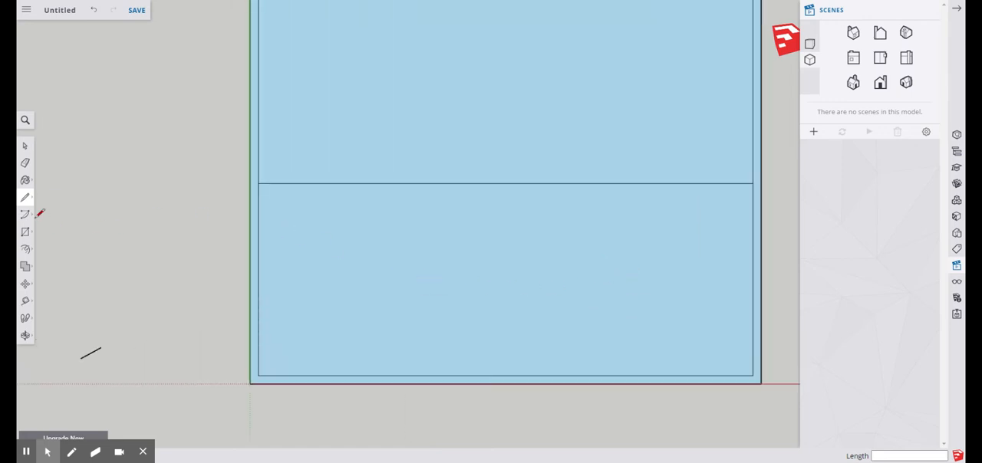
{"action": "left_click", "coordinate": [25, 145]}
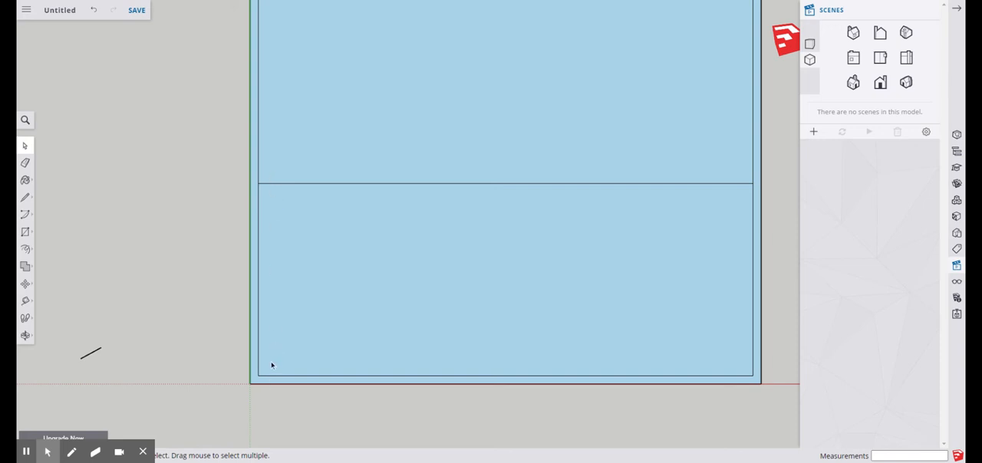
{"action": "left_click", "coordinate": [25, 301]}
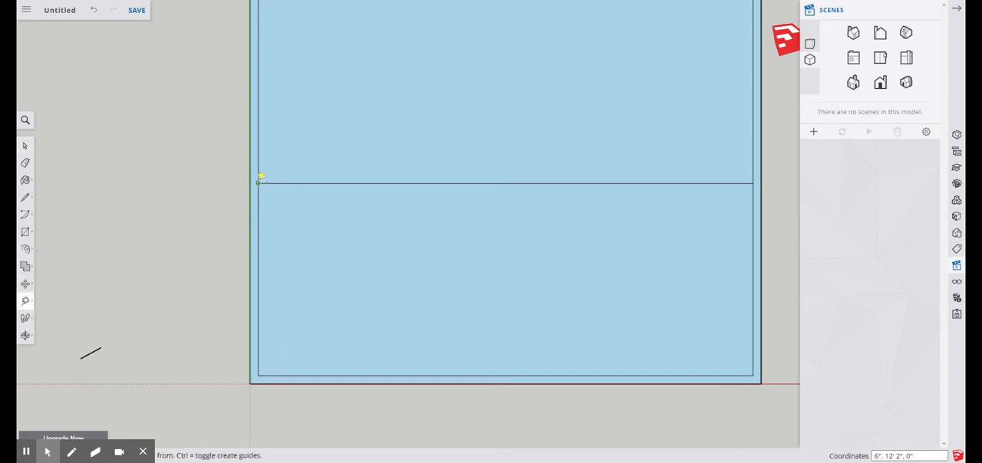
{"action": "left_click", "coordinate": [258, 183]}
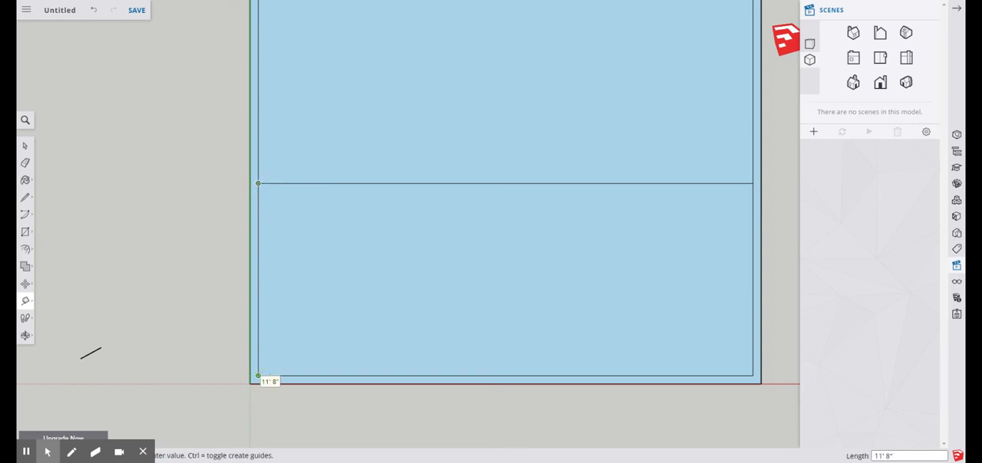
{"action": "key", "text": "Escape"}
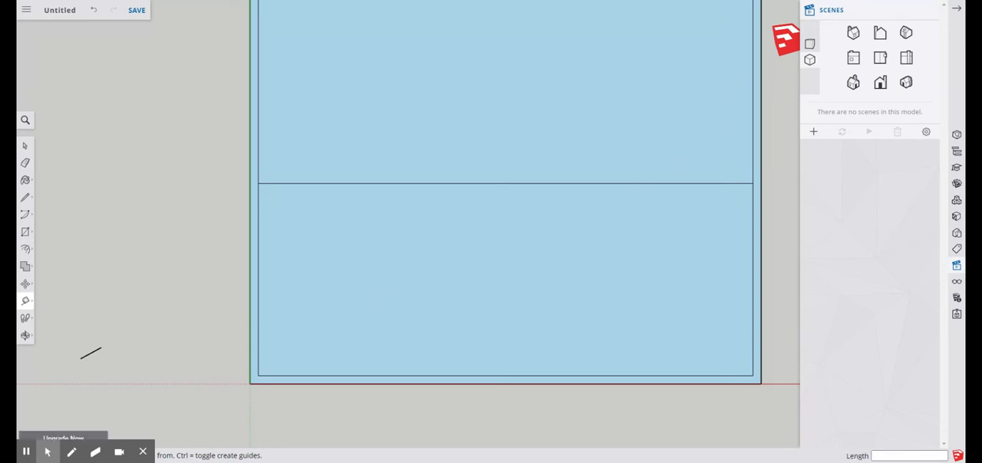
Draw a 15'8" line from the inner outline's upper-right corner along its upper edge toward the green axis
{"action": "scroll", "coordinate": [231, 338], "scroll_direction": "down", "scroll_amount": 1}
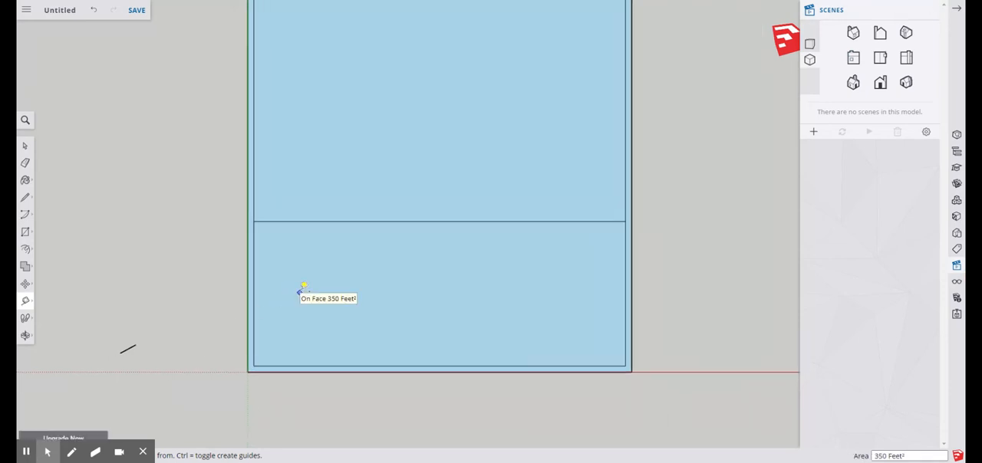
{"action": "scroll", "coordinate": [323, 330], "scroll_direction": "down", "scroll_amount": 3}
{"action": "scroll", "coordinate": [406, 40], "scroll_direction": "up", "scroll_amount": 4}
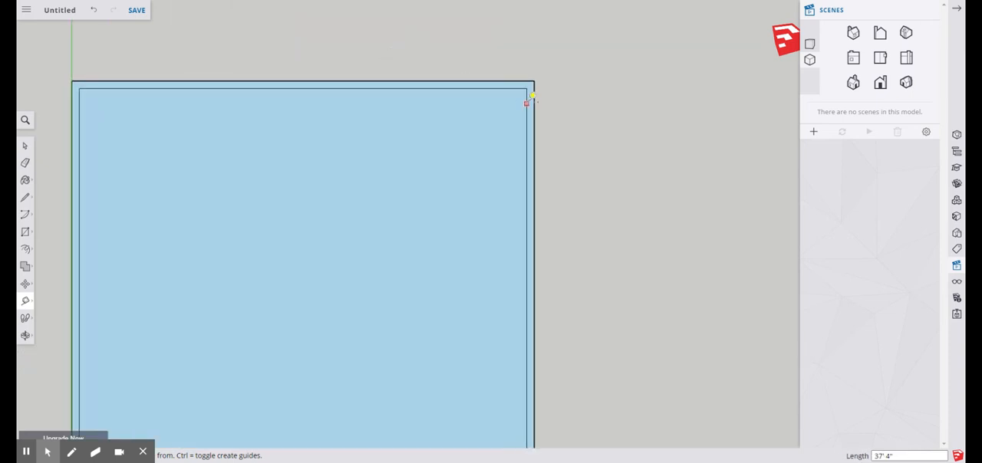
{"action": "left_click", "coordinate": [27, 198]}
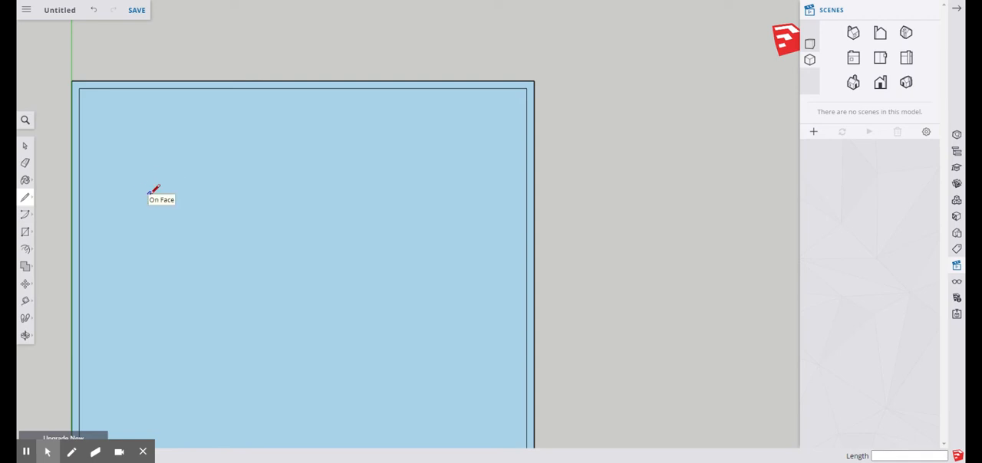
{"action": "left_click", "coordinate": [527, 87]}
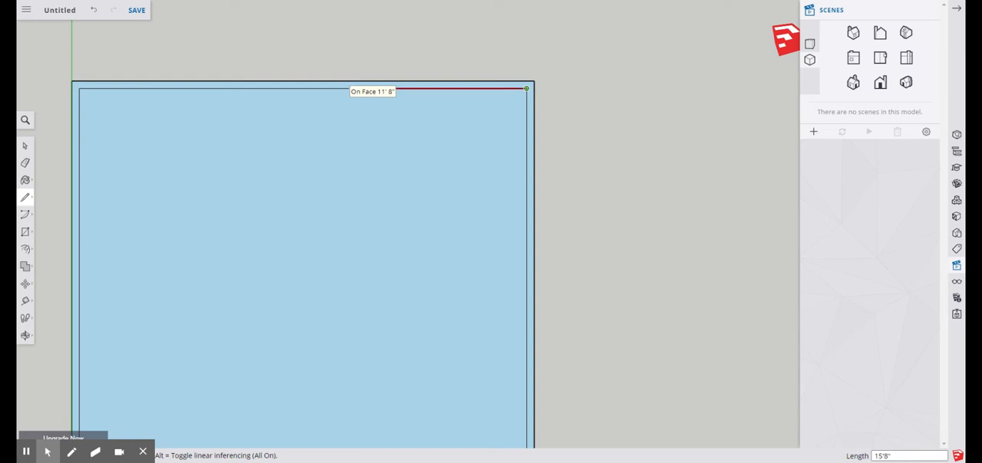
{"action": "key", "text": "Return"}
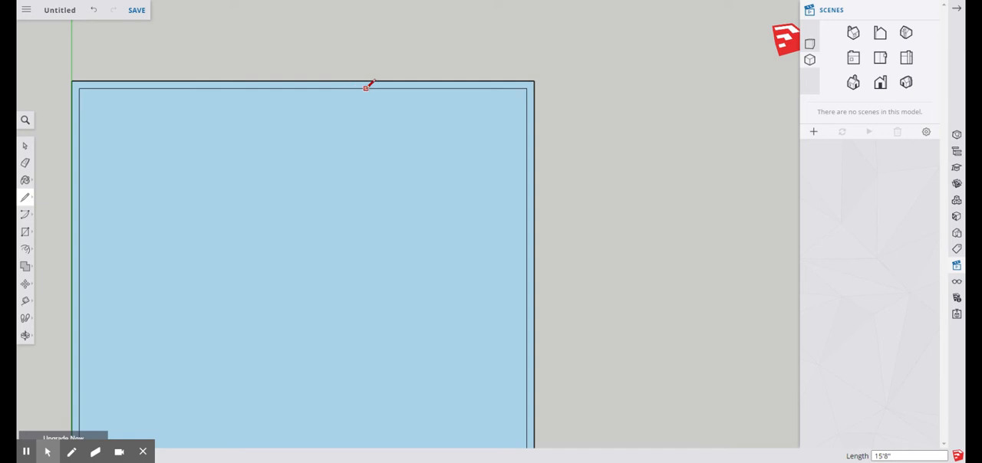
Draw a 49' line parallel to the green axis from the 15'8" line's endpoint to the inner outline's lower edge
{"action": "left_click", "coordinate": [293, 87]}
{"action": "scroll", "coordinate": [361, 47], "scroll_direction": "down", "scroll_amount": 3}
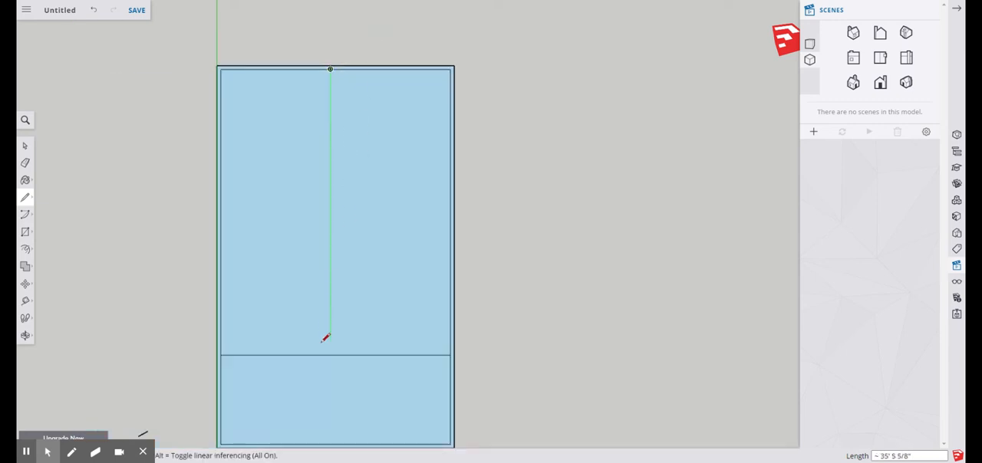
{"action": "left_click", "coordinate": [331, 444]}
{"action": "scroll", "coordinate": [361, 372], "scroll_direction": "down", "scroll_amount": 2}
{"action": "scroll", "coordinate": [344, 414], "scroll_direction": "up", "scroll_amount": 3}
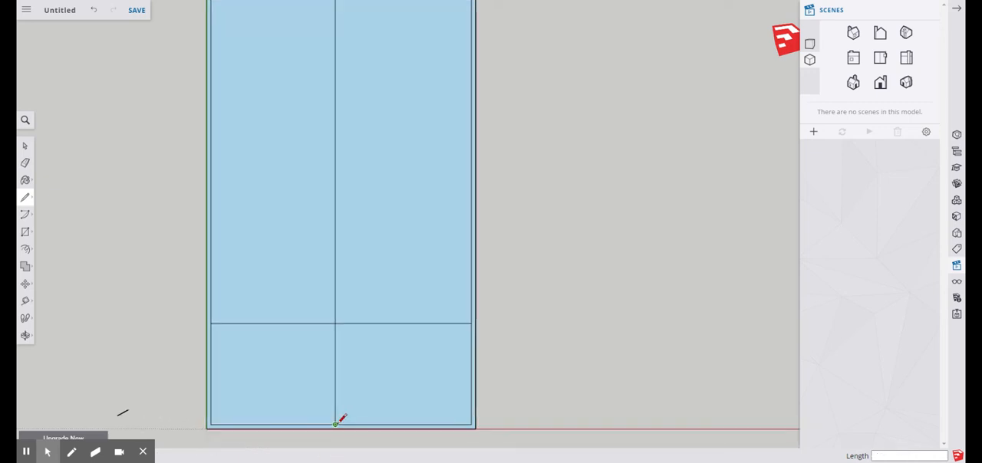
{"action": "scroll", "coordinate": [340, 420], "scroll_direction": "down", "scroll_amount": 2}
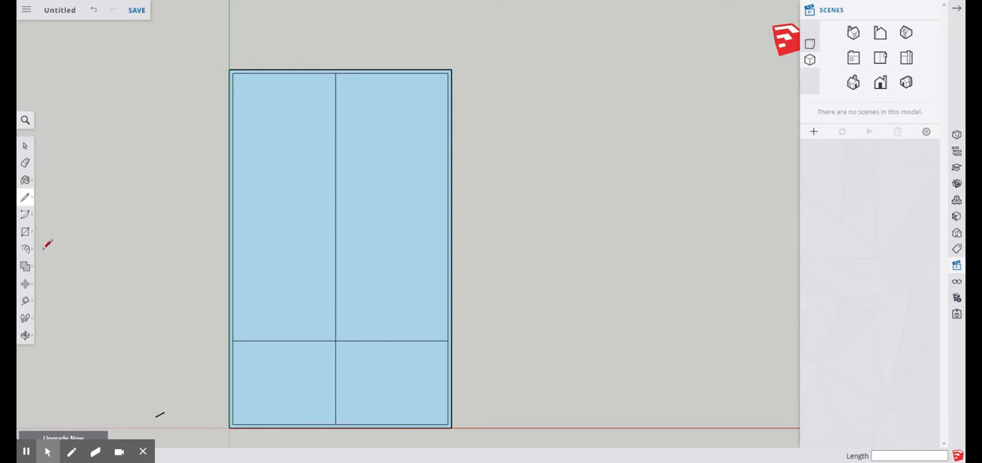
Measure from the inner outline's upper-right corner to the lengthwise dividing line's upper endpoint with the Tape Measure tool
{"action": "left_click", "coordinate": [26, 301]}
{"action": "scroll", "coordinate": [427, 58], "scroll_direction": "up", "scroll_amount": 3}
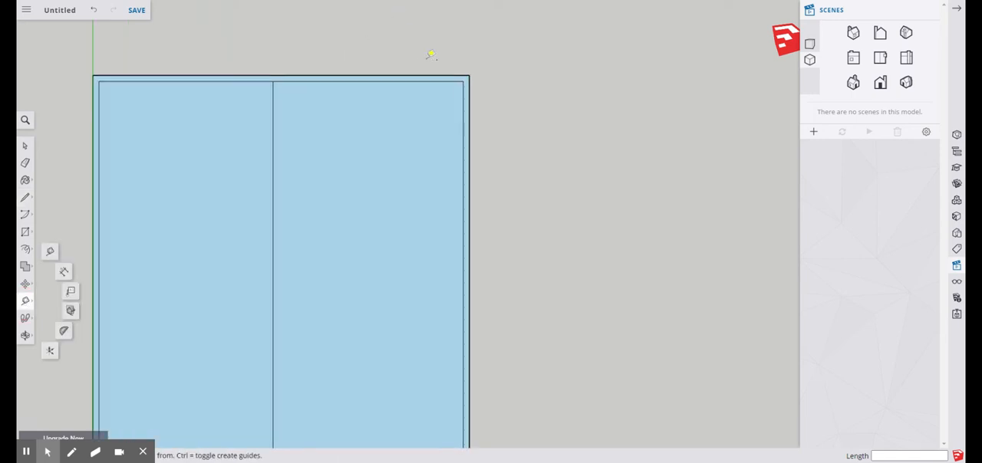
{"action": "left_click", "coordinate": [464, 80]}
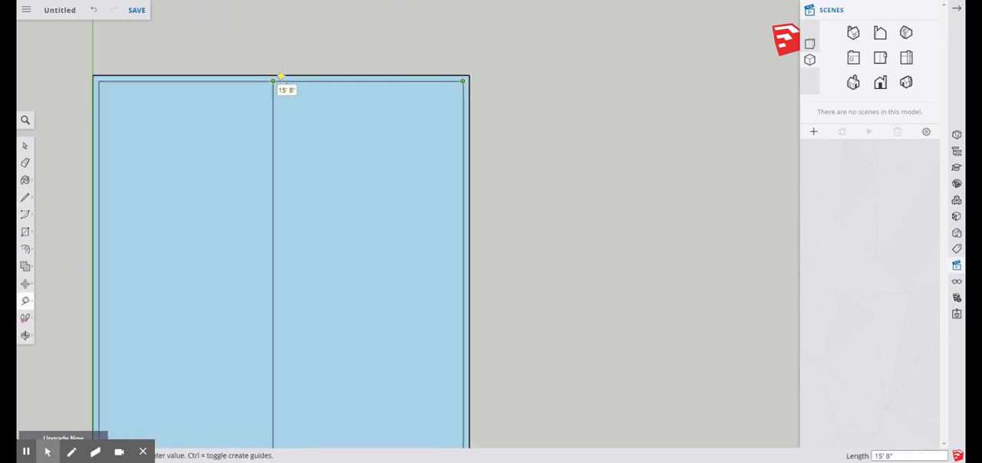
{"action": "left_click", "coordinate": [275, 80]}
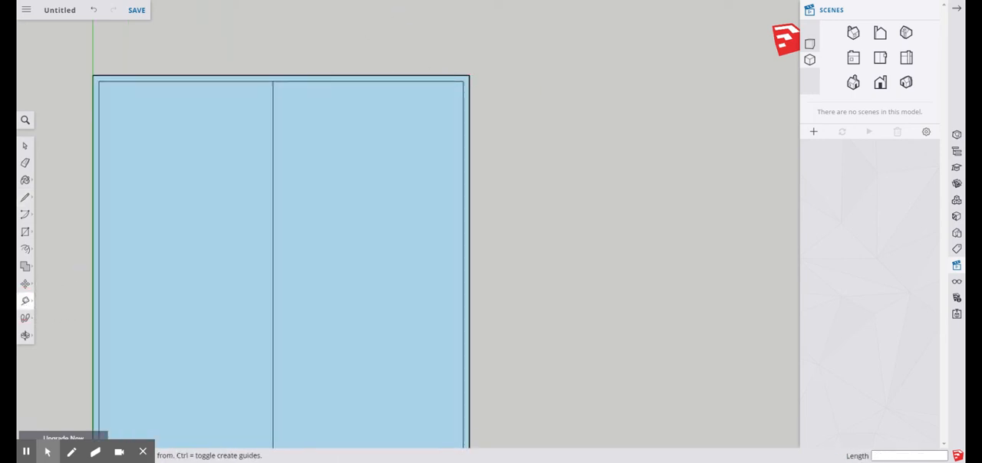
{"action": "scroll", "coordinate": [418, 153], "scroll_direction": "down", "scroll_amount": 8}
{"action": "middle_click", "coordinate": [432, 150]}
{"action": "scroll", "coordinate": [419, 339], "scroll_direction": "up", "scroll_amount": 5}
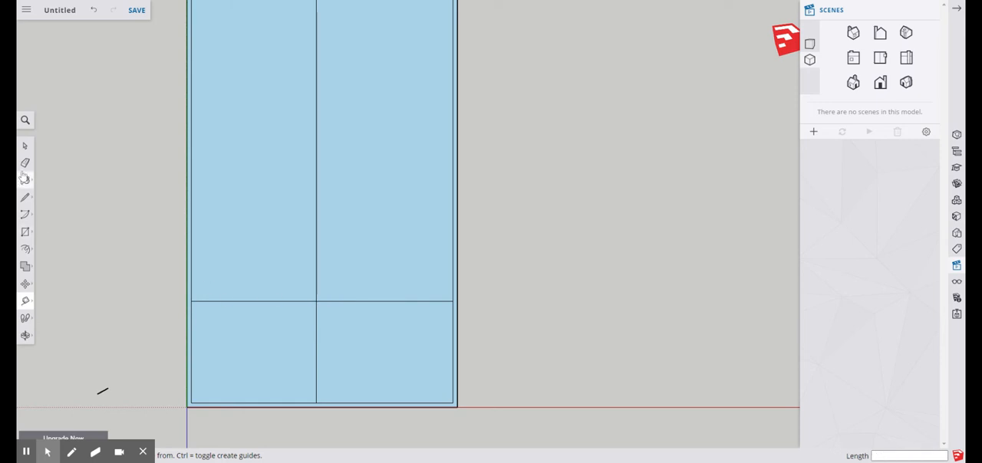
{"action": "left_click", "coordinate": [24, 147]}
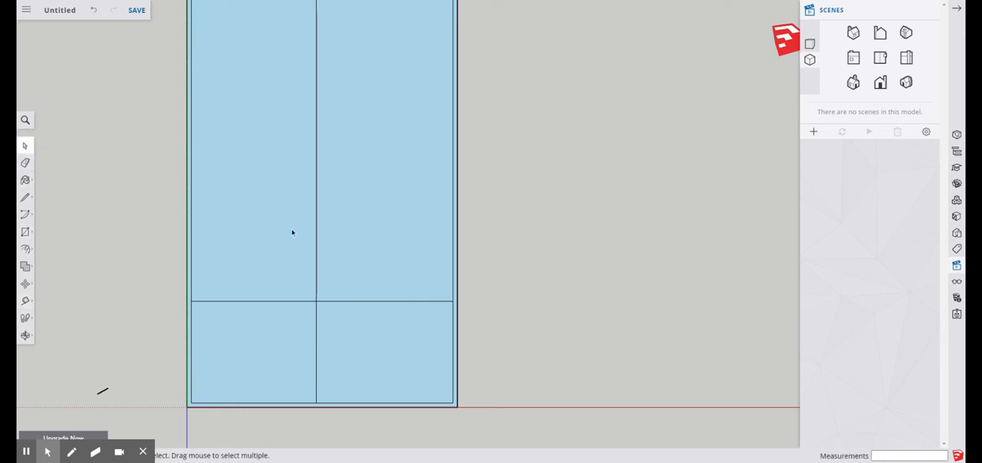
{"action": "left_click", "coordinate": [363, 299]}
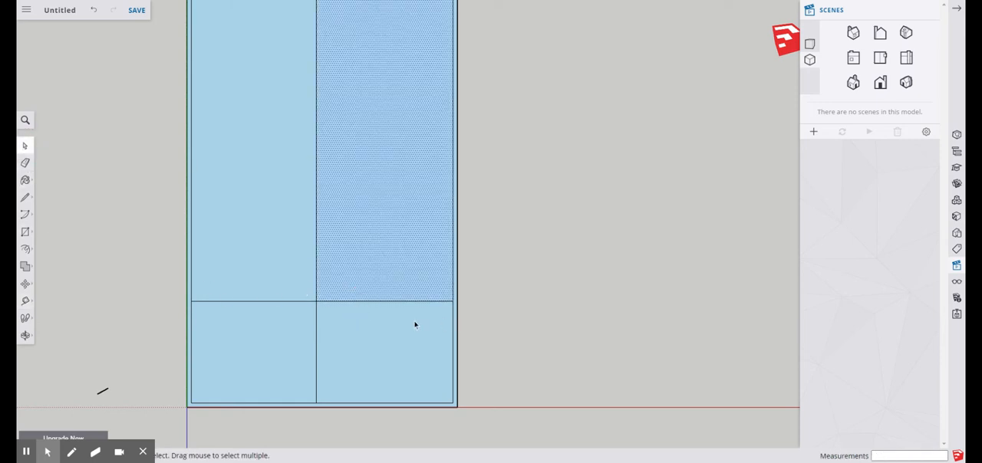
{"action": "scroll", "coordinate": [392, 321], "scroll_direction": "up", "scroll_amount": 3}
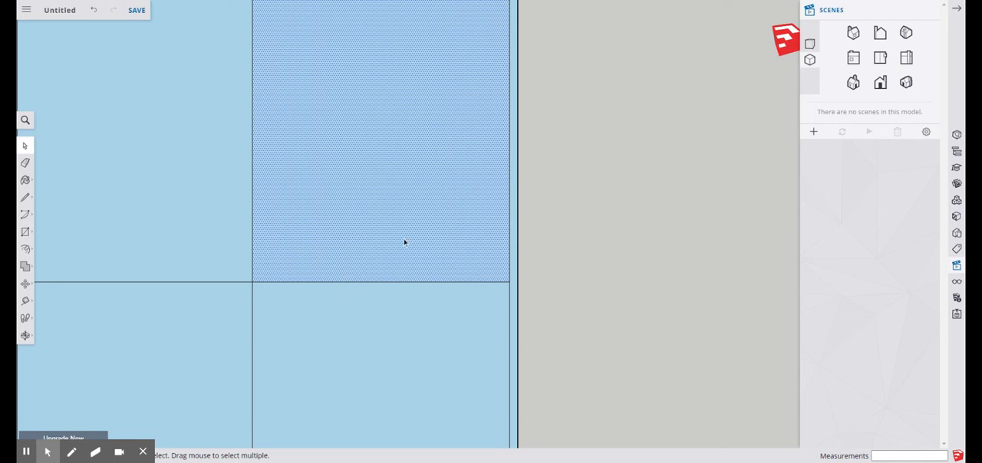
{"action": "key", "text": "Delete"}
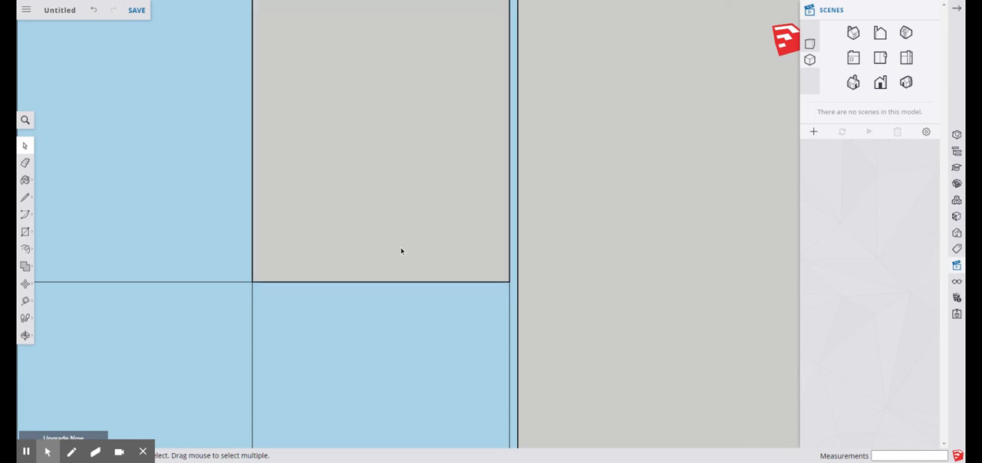
{"action": "scroll", "coordinate": [426, 182], "scroll_direction": "down", "scroll_amount": 5}
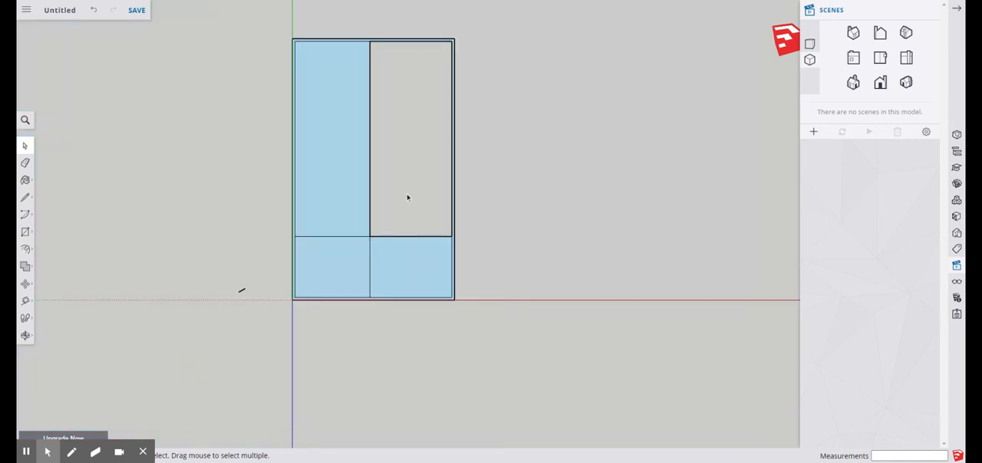
{"action": "scroll", "coordinate": [408, 198], "scroll_direction": "up", "scroll_amount": 2}
{"action": "key", "text": "ctrl+z"}
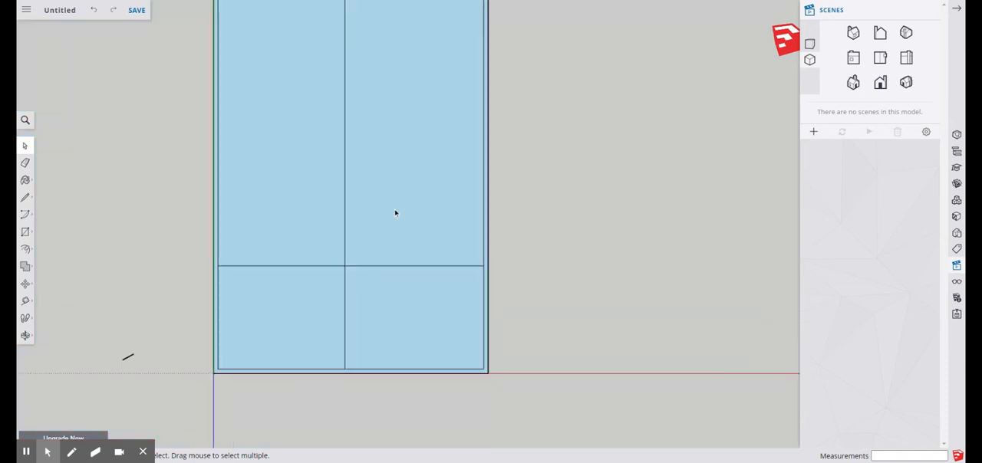
Delete the crosswise dividing line's segment between the lengthwise divider and the inner edge farthest from the green axis
{"action": "scroll", "coordinate": [376, 273], "scroll_direction": "up", "scroll_amount": 2}
{"action": "left_click", "coordinate": [378, 266]}
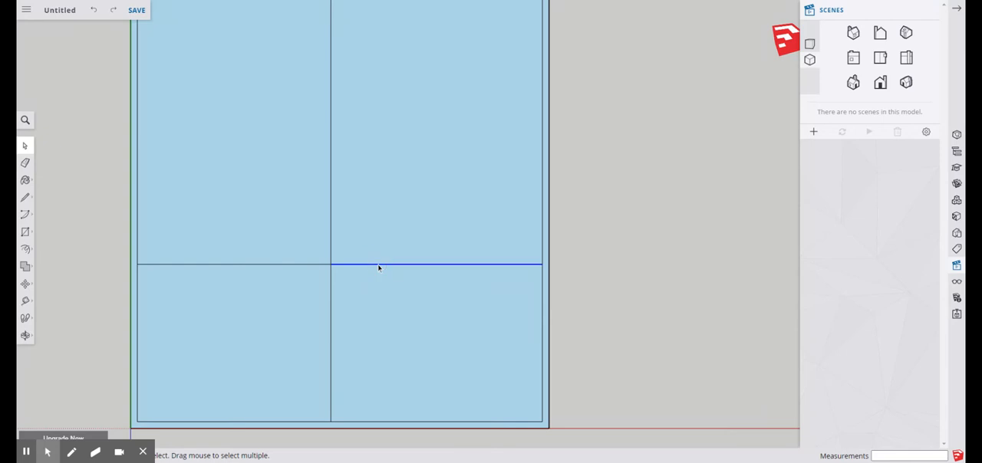
{"action": "scroll", "coordinate": [414, 320], "scroll_direction": "down", "scroll_amount": 3}
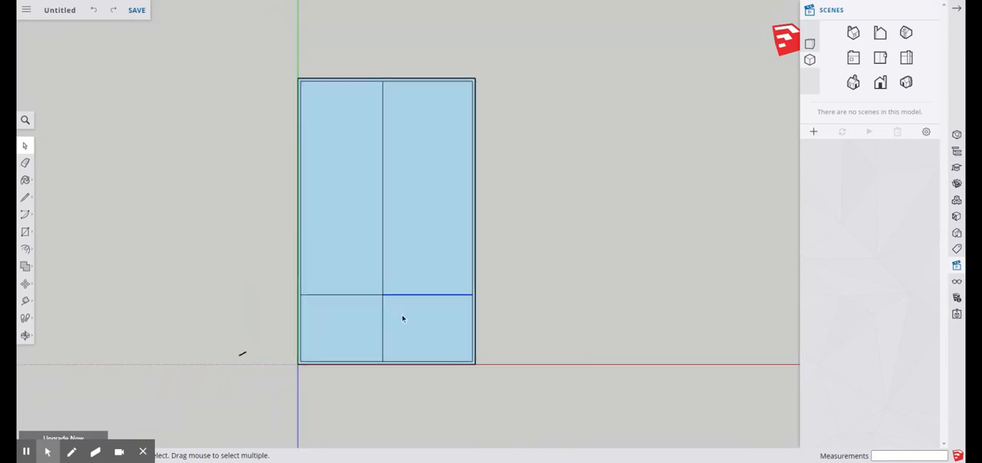
{"action": "scroll", "coordinate": [401, 320], "scroll_direction": "up", "scroll_amount": 1}
{"action": "key", "text": "Delete"}
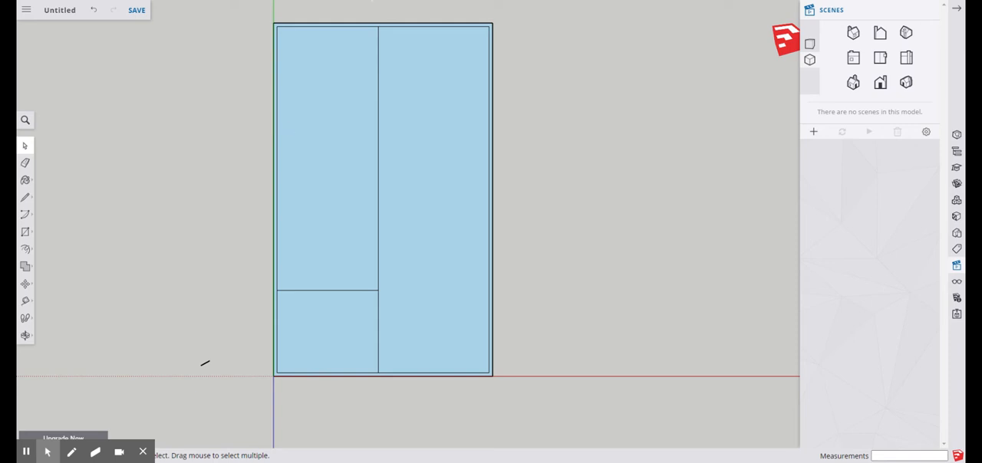
Draw a 4.5" line from the lengthwise divider's upper endpoint along the inner upper edge toward the green axis
{"action": "scroll", "coordinate": [364, 26], "scroll_direction": "up", "scroll_amount": 4}
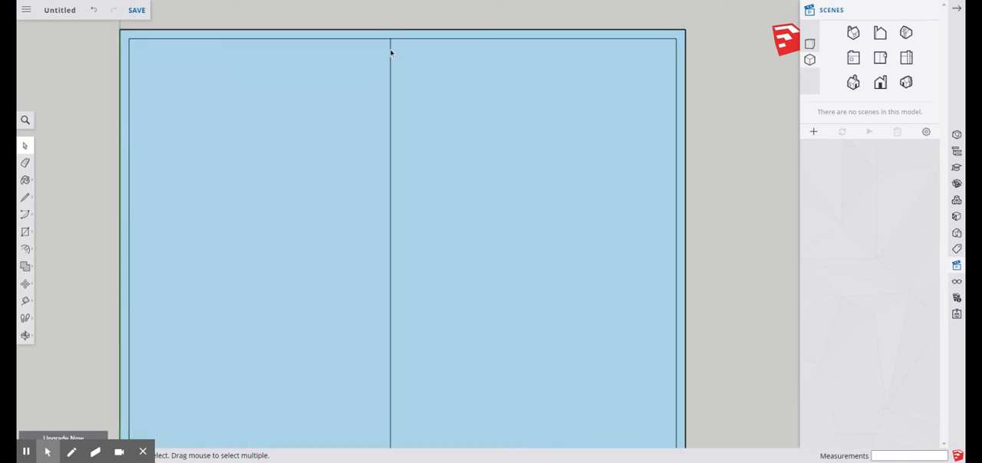
{"action": "scroll", "coordinate": [382, 47], "scroll_direction": "down", "scroll_amount": 5}
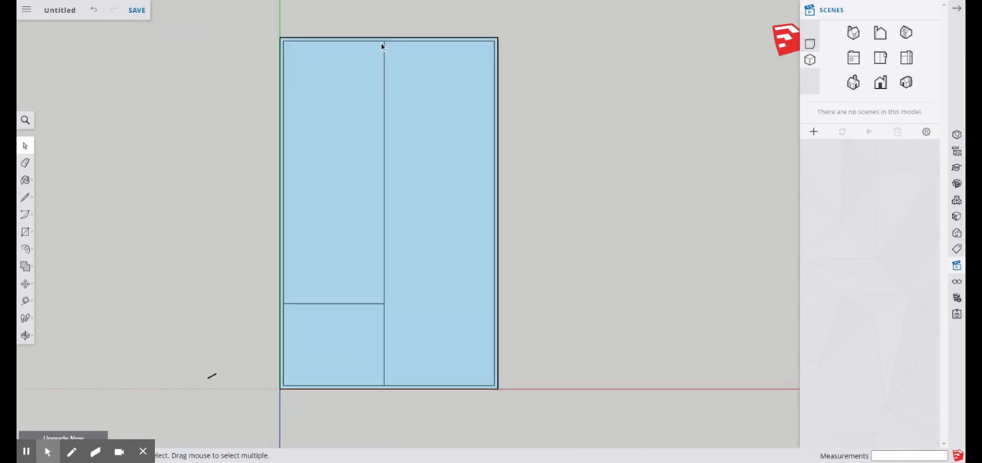
{"action": "scroll", "coordinate": [382, 46], "scroll_direction": "up", "scroll_amount": 2}
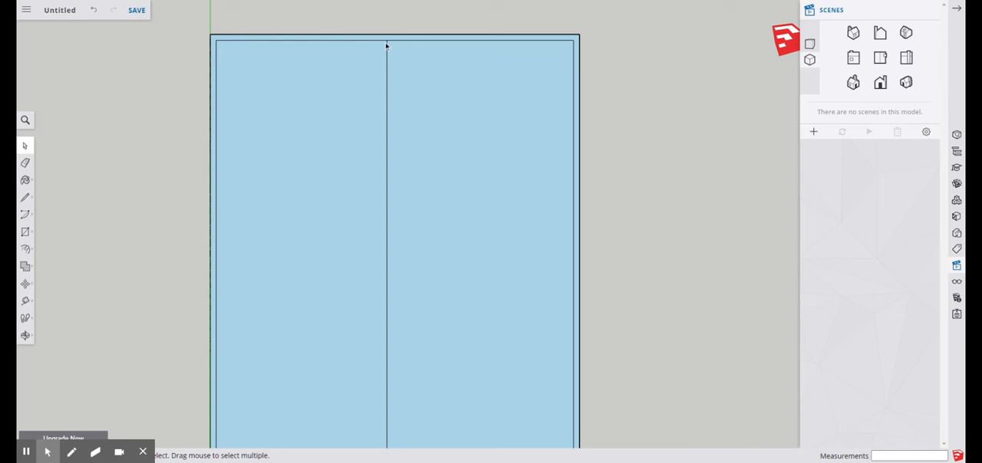
{"action": "scroll", "coordinate": [386, 47], "scroll_direction": "up", "scroll_amount": 2}
{"action": "left_click", "coordinate": [25, 197]}
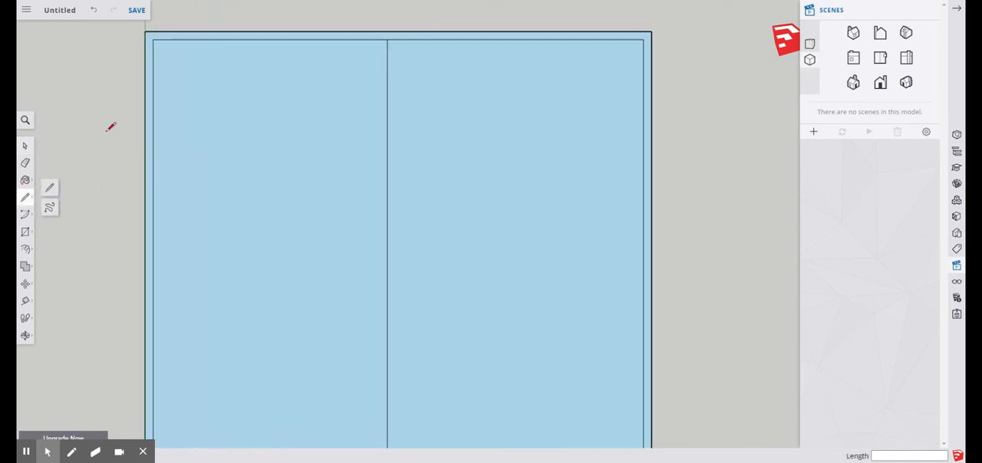
{"action": "left_click", "coordinate": [388, 39]}
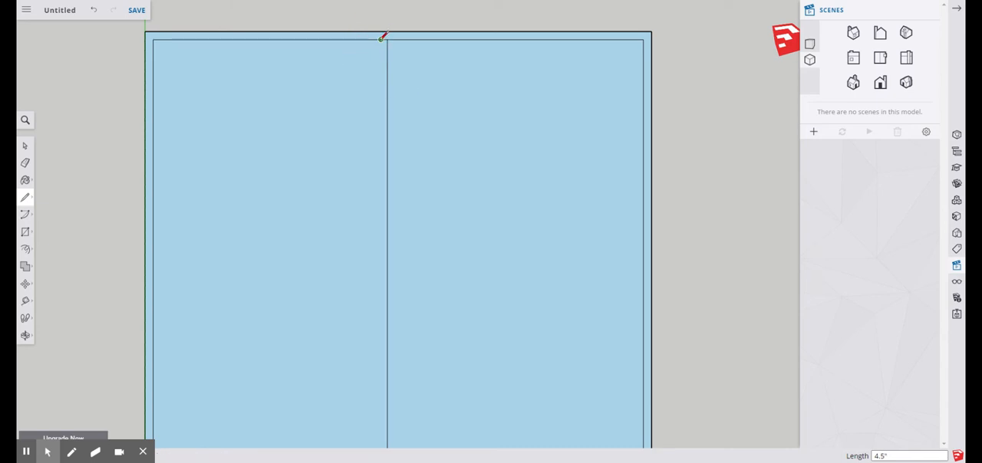
Draw a 49' line parallel to the green axis from the 4.5" line's endpoint to the inner outline's lower edge
{"action": "scroll", "coordinate": [380, 38], "scroll_direction": "down", "scroll_amount": 4}
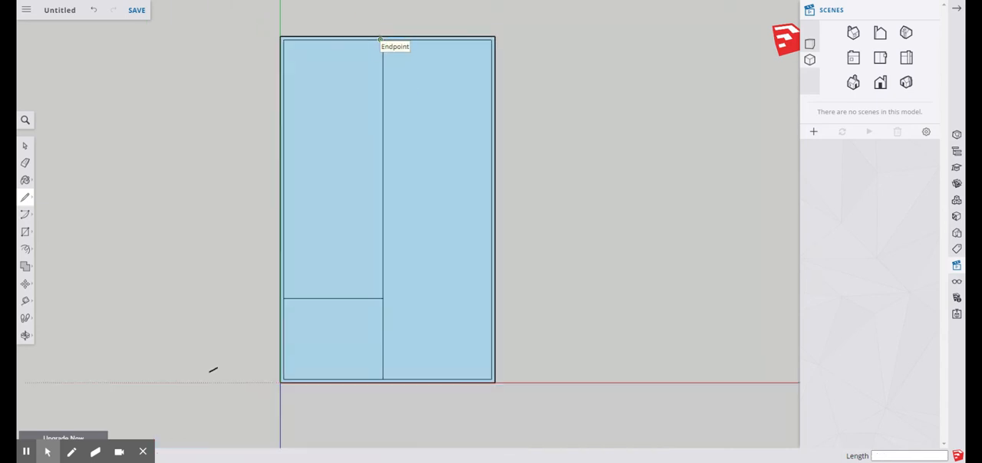
{"action": "left_click", "coordinate": [380, 39]}
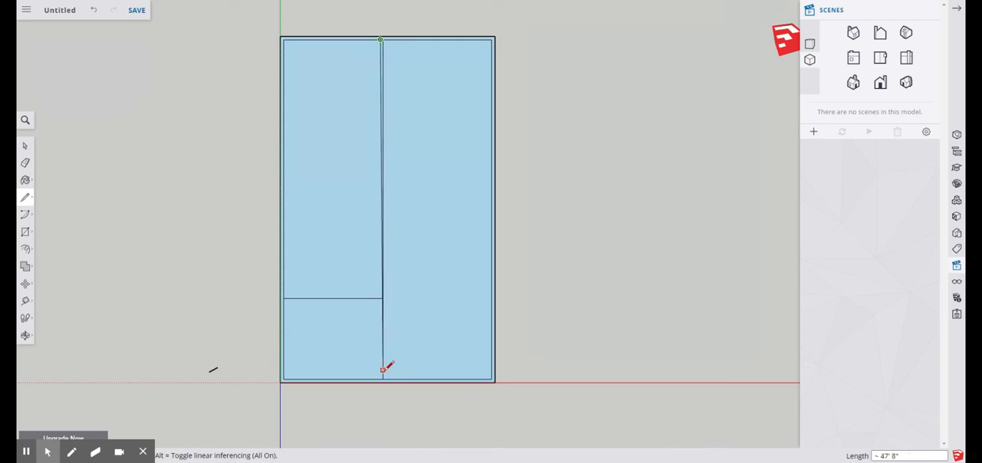
{"action": "scroll", "coordinate": [380, 375], "scroll_direction": "up", "scroll_amount": 5}
{"action": "scroll", "coordinate": [387, 390], "scroll_direction": "up", "scroll_amount": 2}
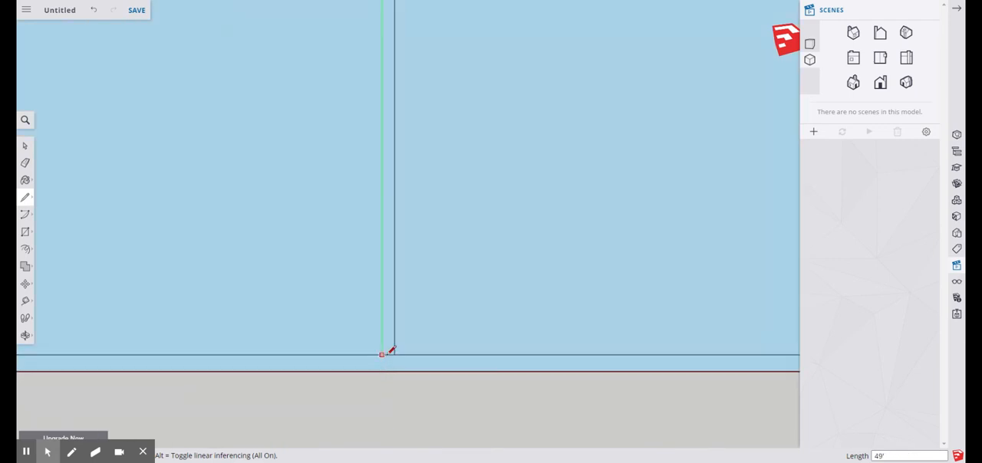
{"action": "left_click", "coordinate": [386, 352]}
{"action": "scroll", "coordinate": [445, 365], "scroll_direction": "down", "scroll_amount": 3}
{"action": "scroll", "coordinate": [427, 372], "scroll_direction": "down", "scroll_amount": 4}
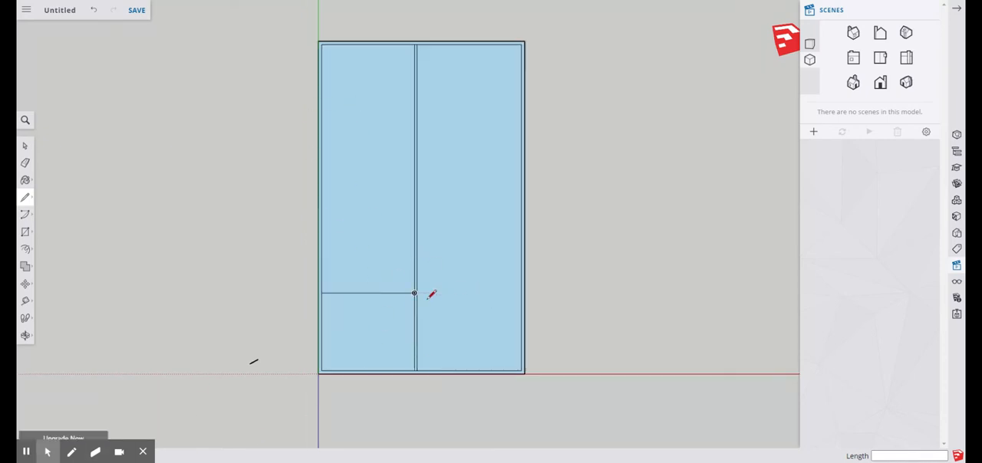
{"action": "scroll", "coordinate": [432, 291], "scroll_direction": "up", "scroll_amount": 2}
{"action": "scroll", "coordinate": [428, 290], "scroll_direction": "up", "scroll_amount": 3}
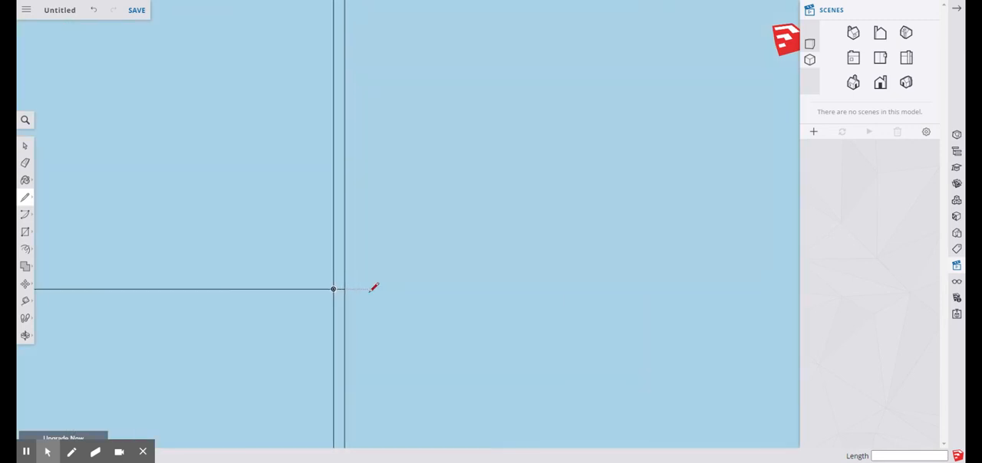
{"action": "left_click", "coordinate": [329, 288]}
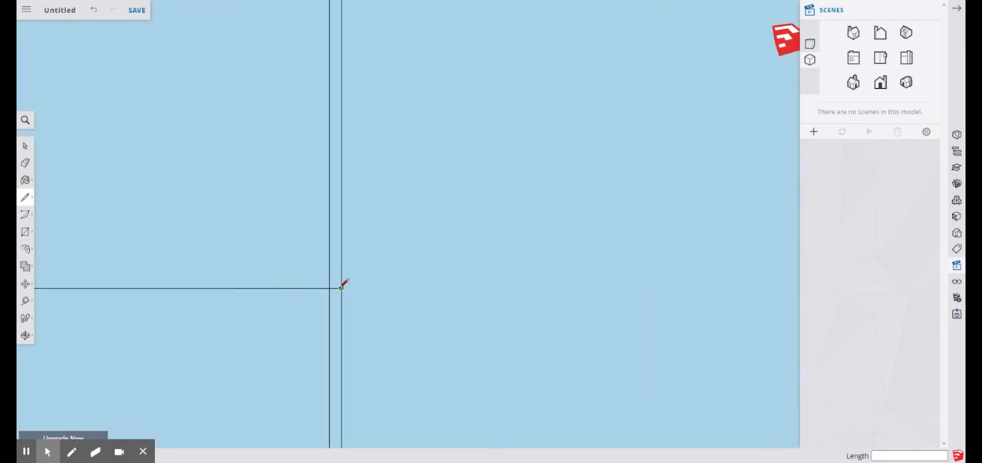
{"action": "left_click", "coordinate": [341, 288]}
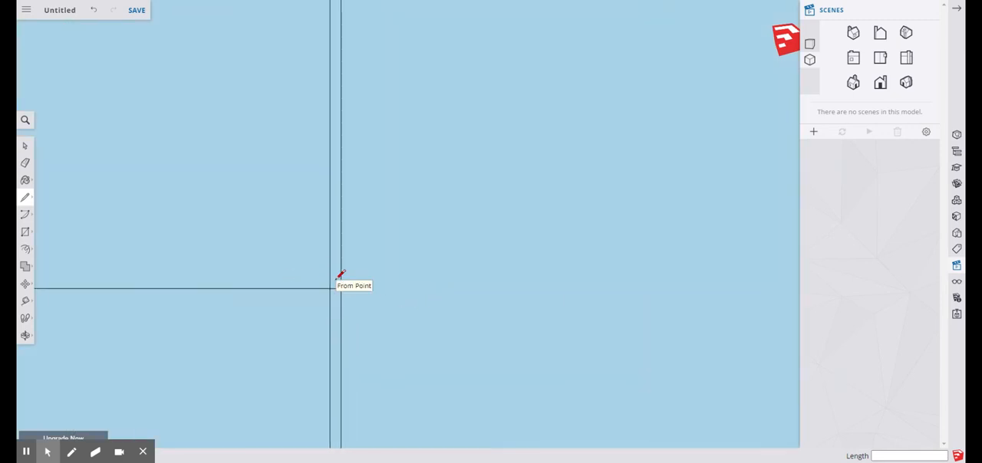
Draw a 17'8" line from the inner outline's lower-right corner up along its inner edge
{"action": "scroll", "coordinate": [381, 254], "scroll_direction": "down", "scroll_amount": 5}
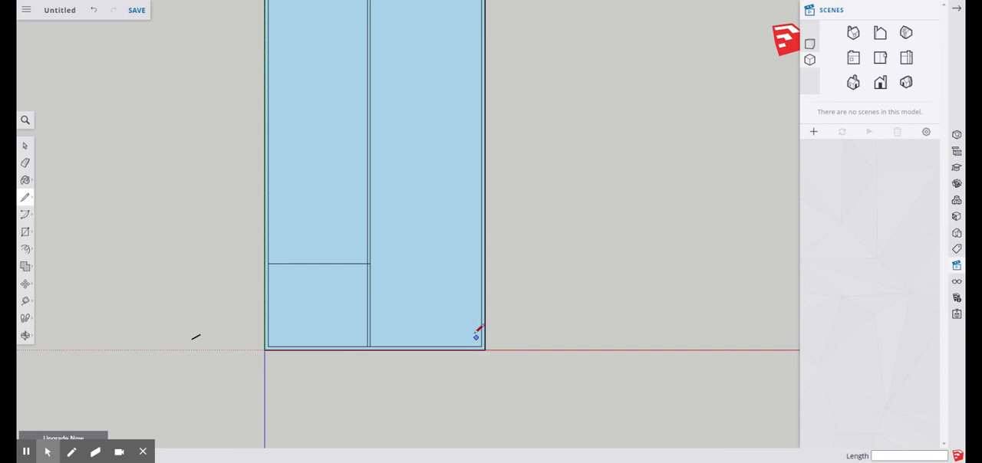
{"action": "scroll", "coordinate": [489, 355], "scroll_direction": "down", "scroll_amount": 2}
{"action": "scroll", "coordinate": [454, 261], "scroll_direction": "up", "scroll_amount": 2}
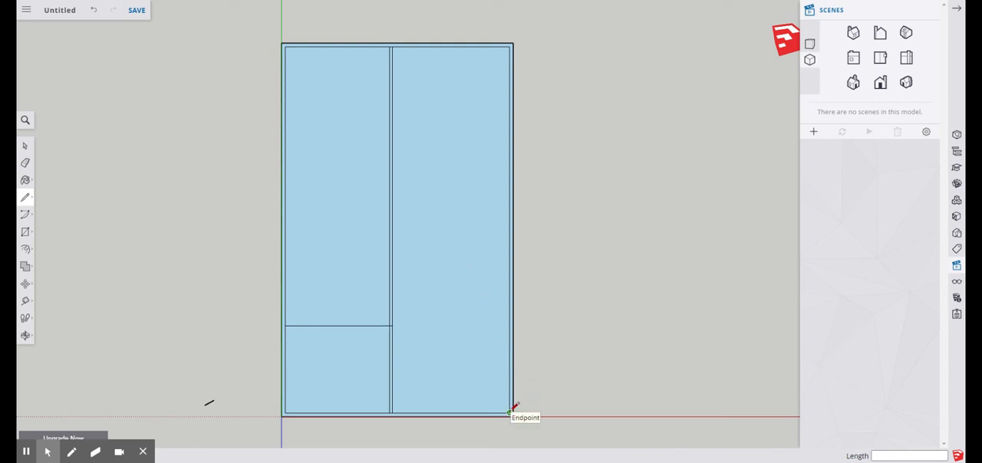
{"action": "scroll", "coordinate": [510, 412], "scroll_direction": "up", "scroll_amount": 3}
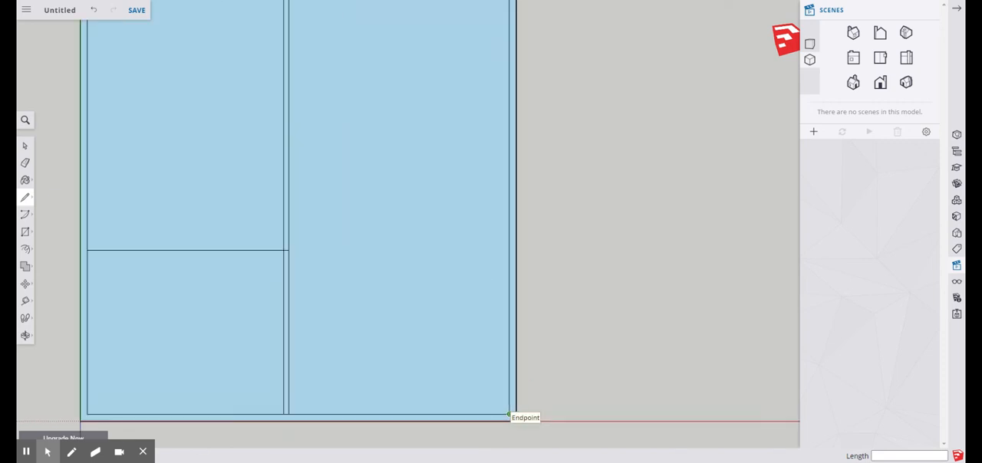
{"action": "left_click", "coordinate": [509, 414]}
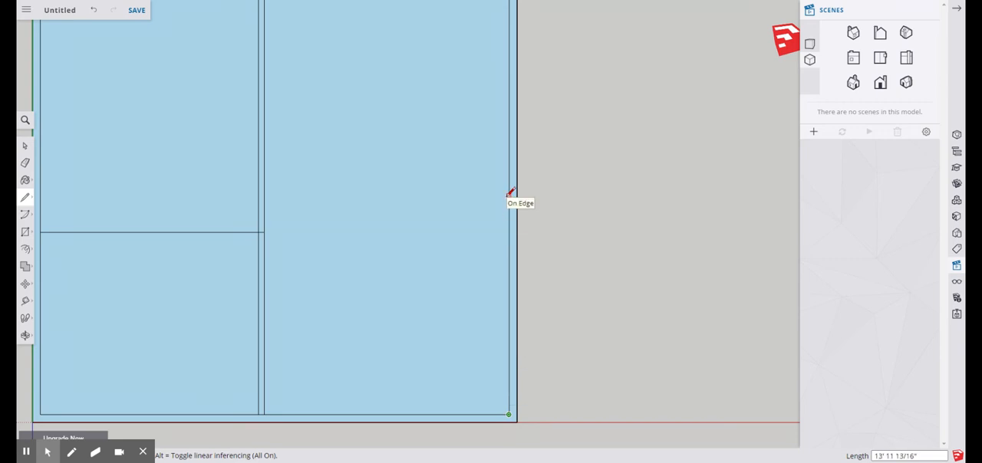
{"action": "type", "text": "17'8"}
{"action": "key", "text": "Return"}
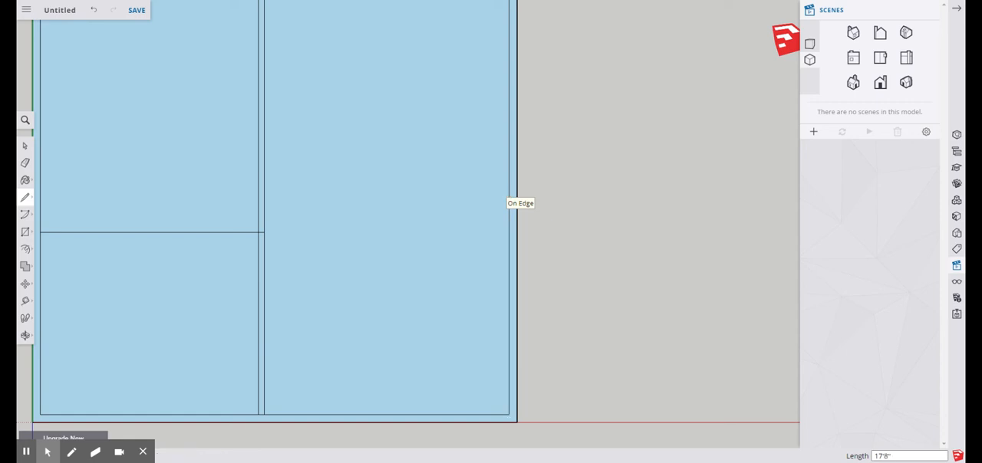
Draw a 15'8" line parallel to the red axis from the 17'8" line's endpoint to the nearest lengthwise wall line
{"action": "scroll", "coordinate": [466, 162], "scroll_direction": "down", "scroll_amount": 3}
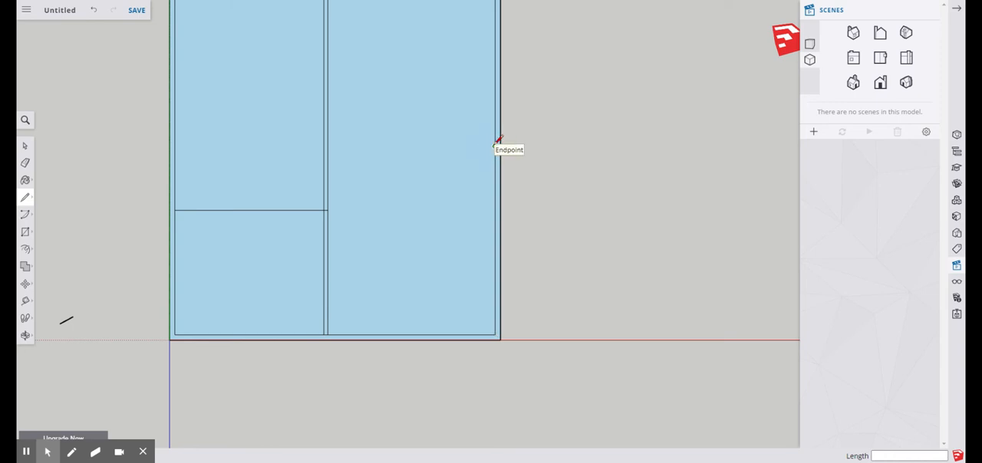
{"action": "left_click", "coordinate": [494, 146]}
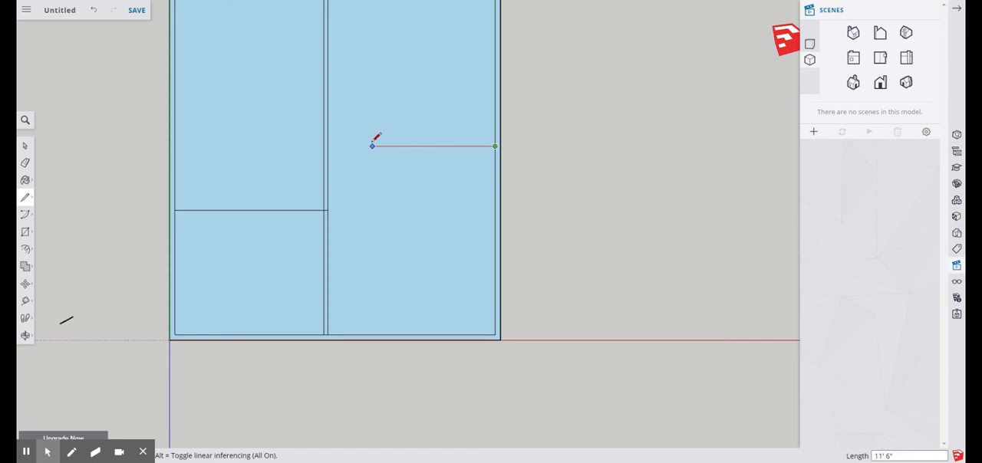
{"action": "left_click", "coordinate": [330, 144]}
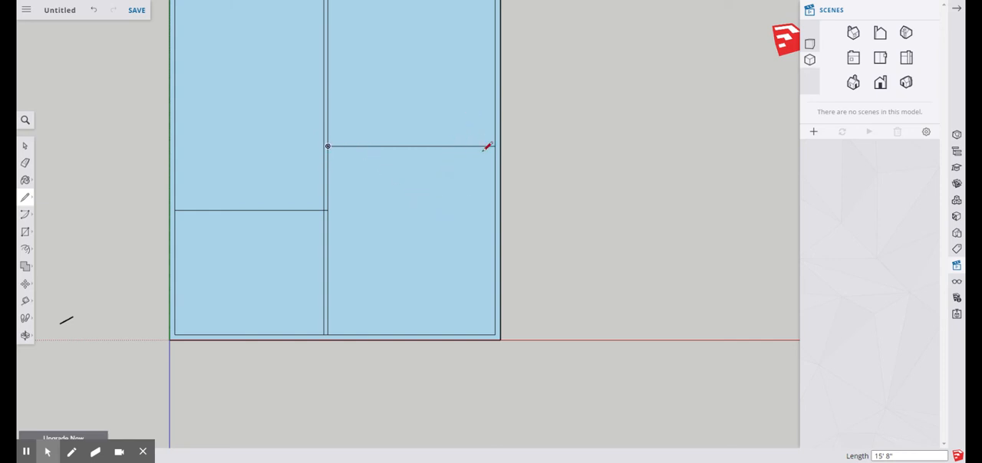
Draw a 4.5" line up the inner edge from the 15'8" line's outer endpoint, plus a parallel 15'8" line back to the lengthwise wall
{"action": "scroll", "coordinate": [496, 143], "scroll_direction": "up", "scroll_amount": 1}
{"action": "scroll", "coordinate": [496, 144], "scroll_direction": "up", "scroll_amount": 3}
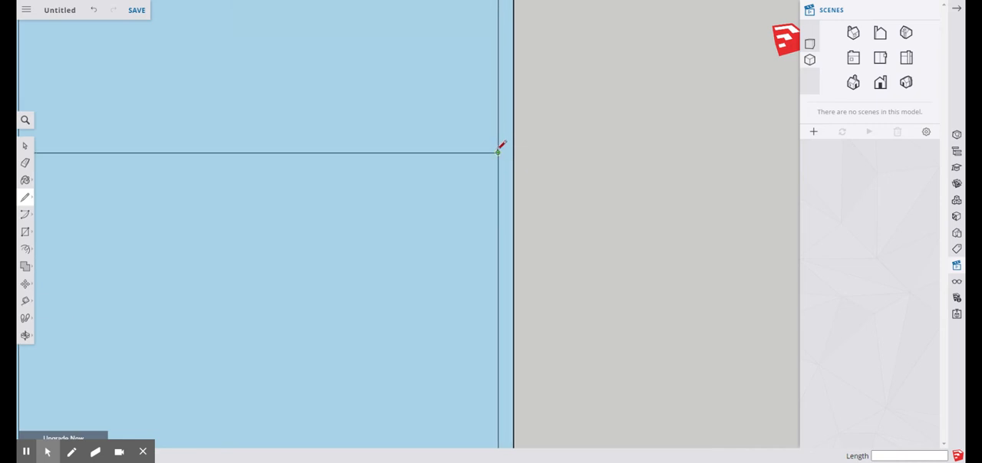
{"action": "scroll", "coordinate": [499, 229], "scroll_direction": "down", "scroll_amount": 3}
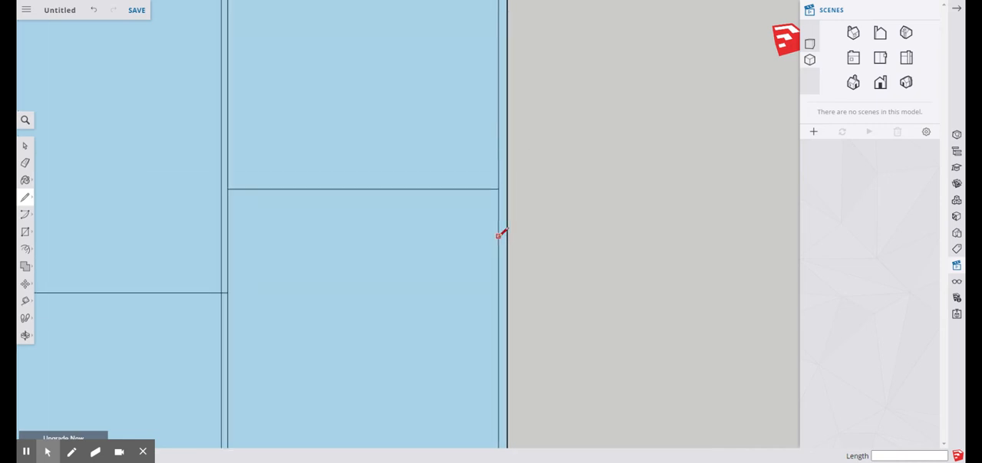
{"action": "scroll", "coordinate": [494, 177], "scroll_direction": "up", "scroll_amount": 2}
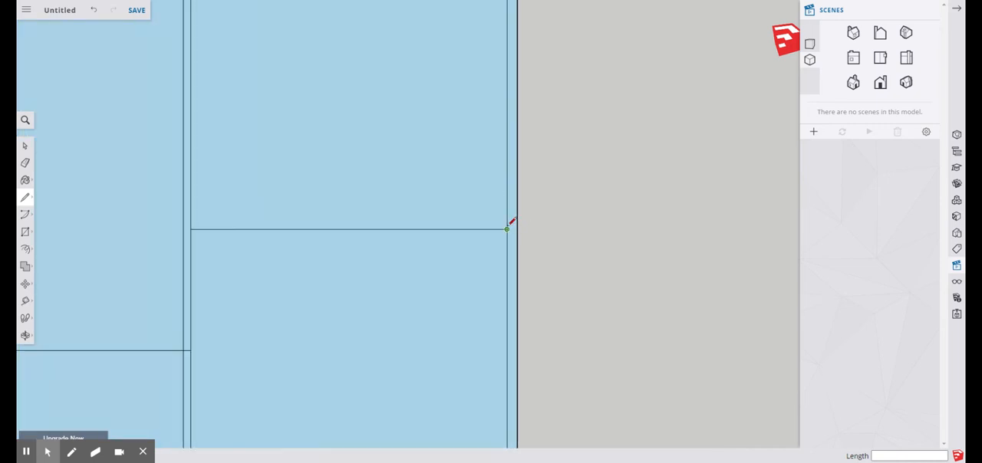
{"action": "left_click", "coordinate": [506, 229]}
{"action": "left_click", "coordinate": [507, 228]}
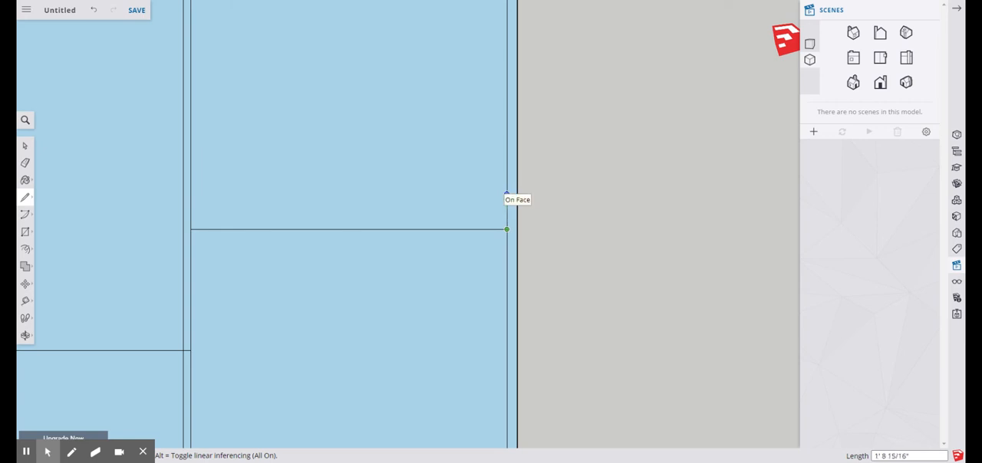
{"action": "type", "text": "4.5"}
{"action": "key", "text": "Return"}
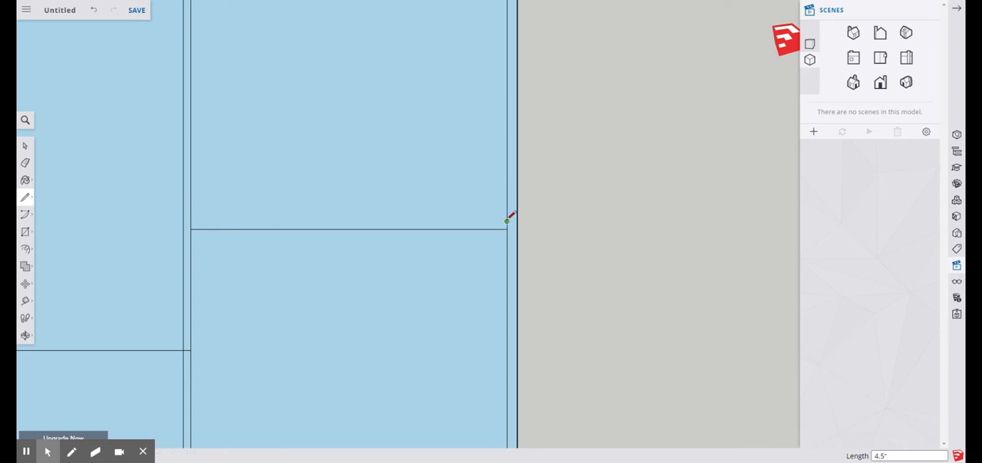
{"action": "left_click", "coordinate": [506, 221]}
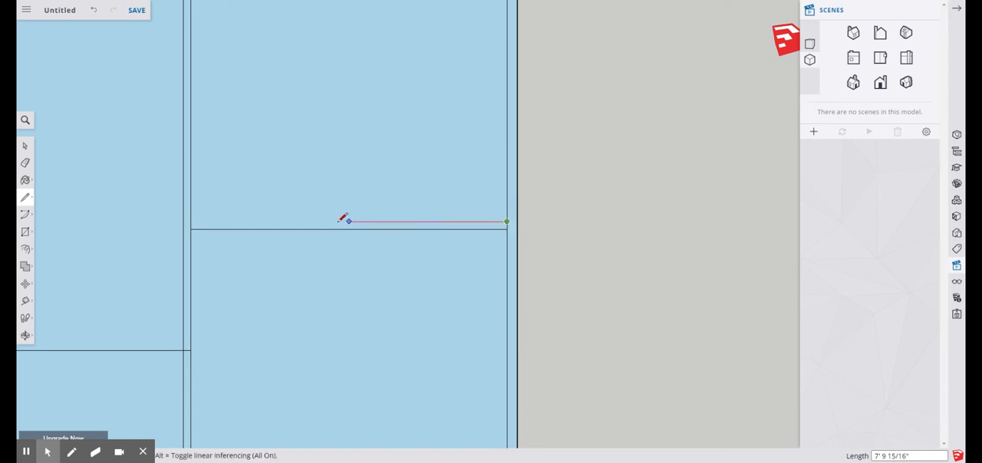
{"action": "left_click", "coordinate": [191, 222]}
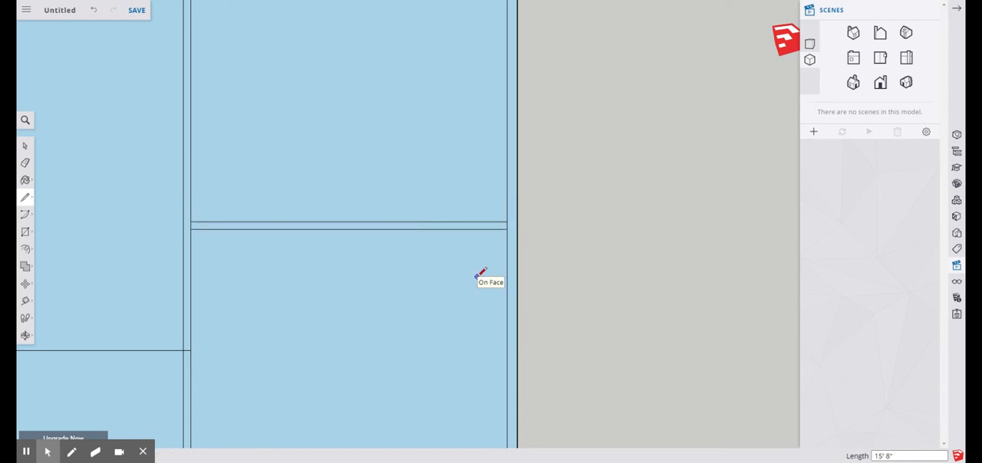
Draw a 10' line up the inner edge from the cross wall's upper line, plus a 15'8" line across to the lengthwise wall
{"action": "scroll", "coordinate": [326, 298], "scroll_direction": "down", "scroll_amount": 5}
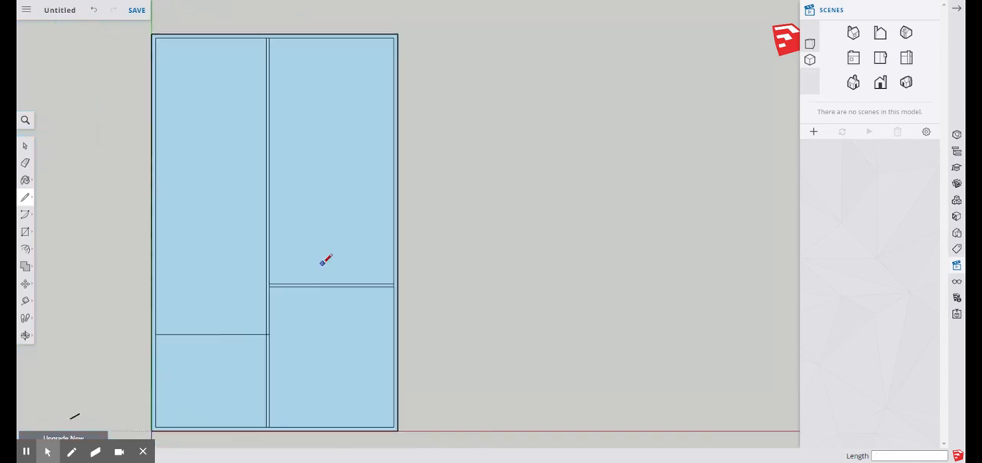
{"action": "scroll", "coordinate": [432, 296], "scroll_direction": "up", "scroll_amount": 5}
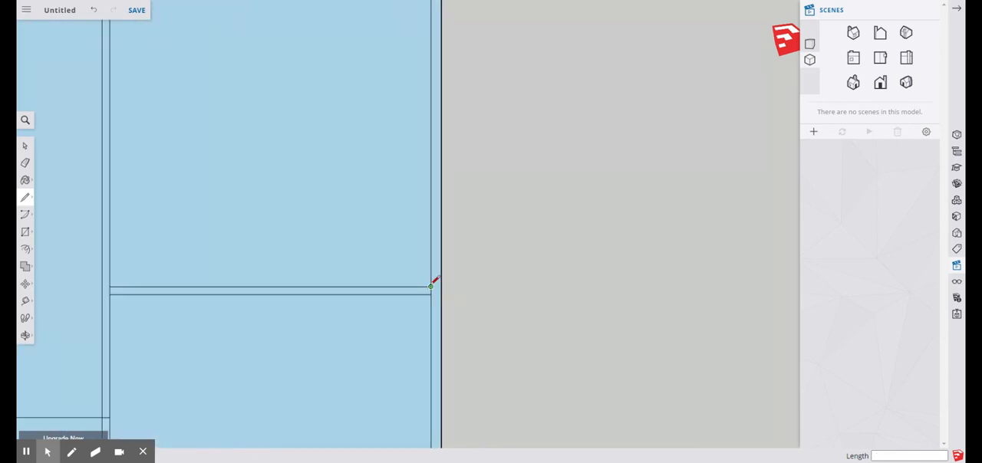
{"action": "left_click", "coordinate": [431, 285]}
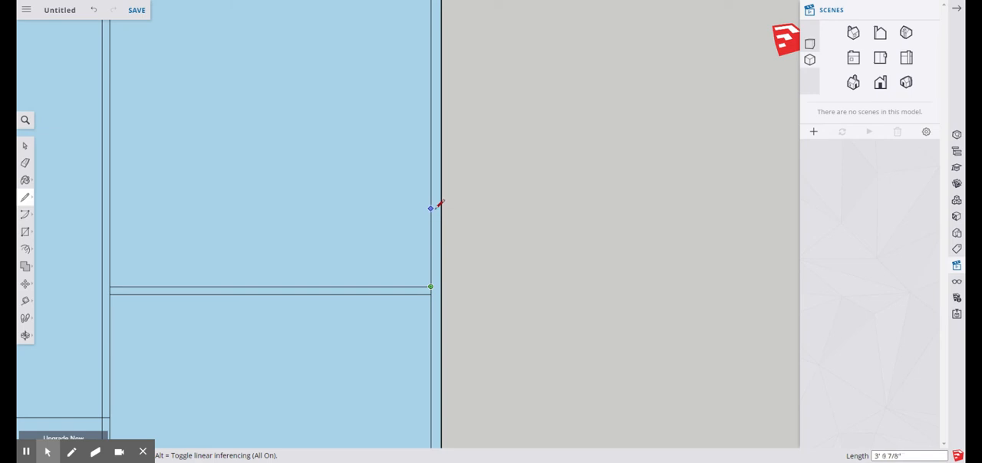
{"action": "type", "text": "10"}
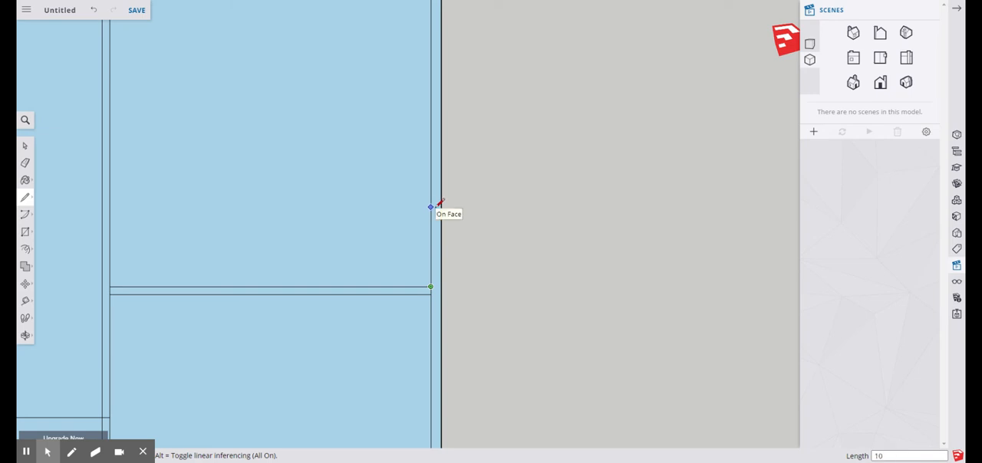
{"action": "key", "text": "Return"}
{"action": "scroll", "coordinate": [458, 201], "scroll_direction": "down", "scroll_amount": 2}
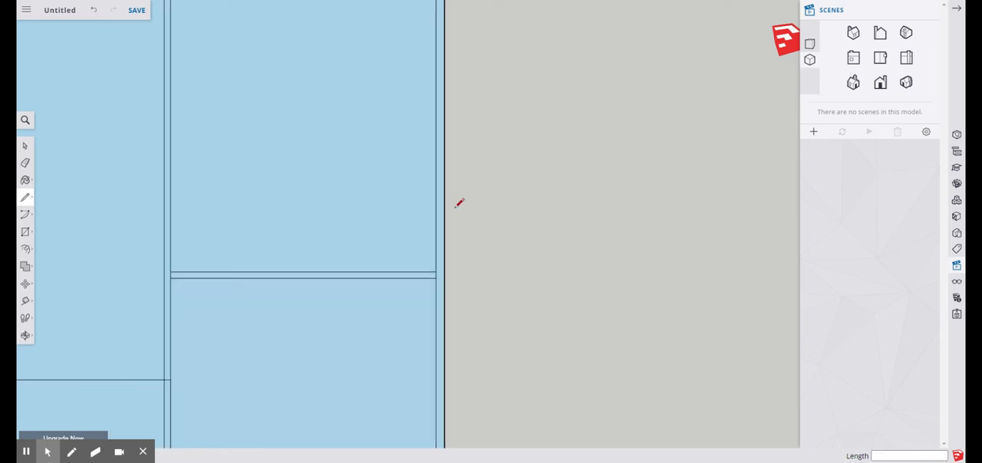
{"action": "left_click", "coordinate": [438, 130]}
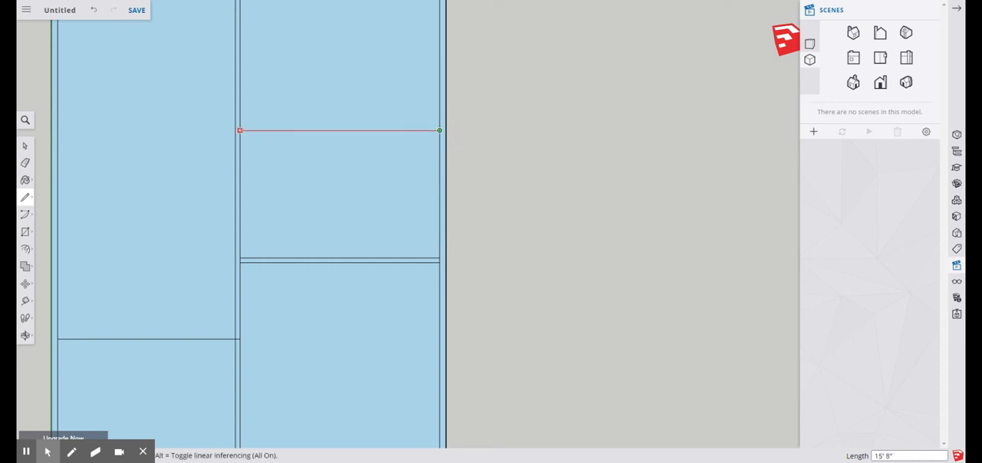
{"action": "left_click", "coordinate": [239, 131]}
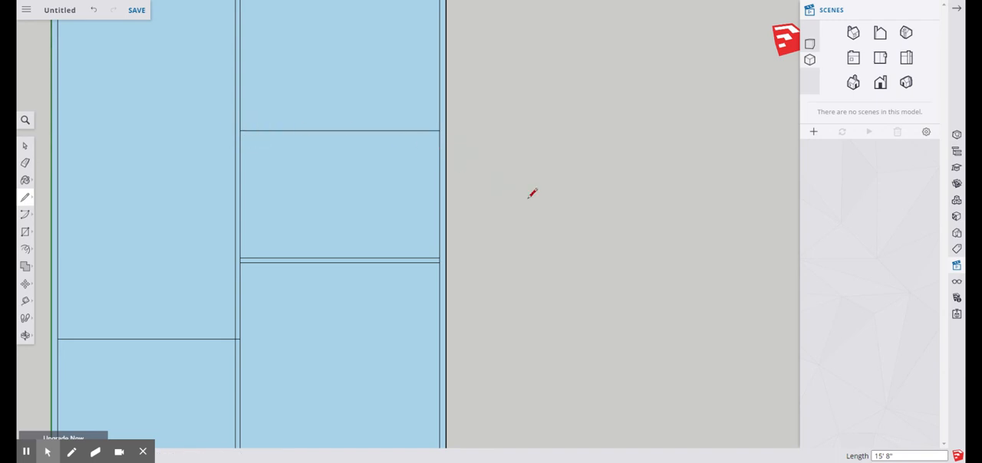
Draw a 4.5" line up the inner edge from the newest cross line's outer endpoint, plus a parallel line across to the lengthwise wall
{"action": "scroll", "coordinate": [430, 113], "scroll_direction": "up", "scroll_amount": 3}
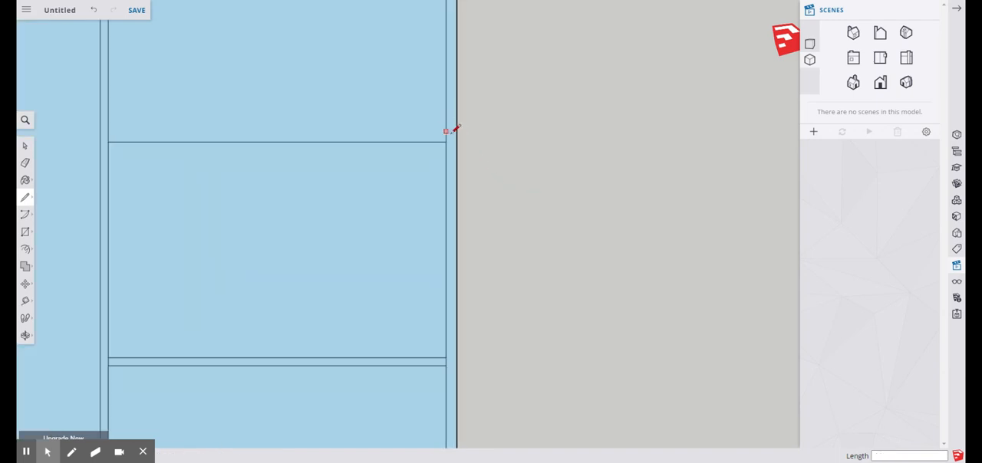
{"action": "left_click", "coordinate": [445, 142]}
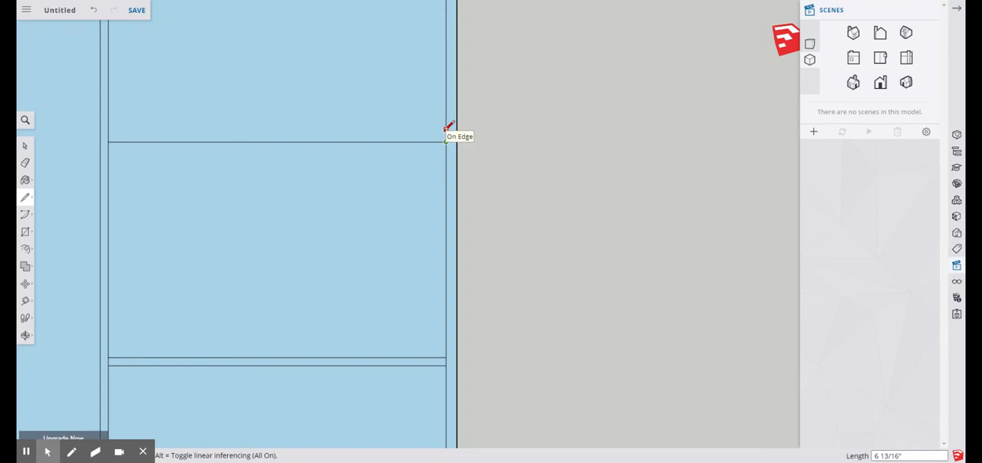
{"action": "type", "text": "4.5"}
{"action": "key", "text": "Return"}
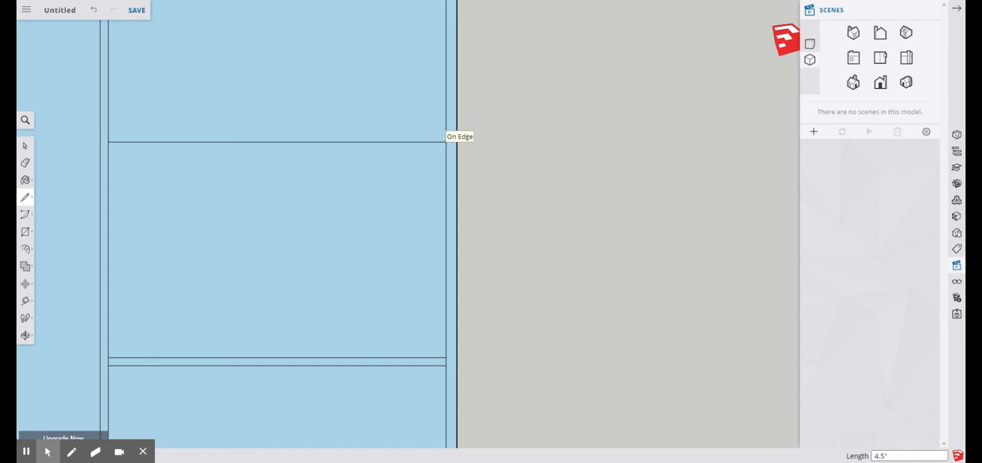
{"action": "left_click", "coordinate": [447, 133]}
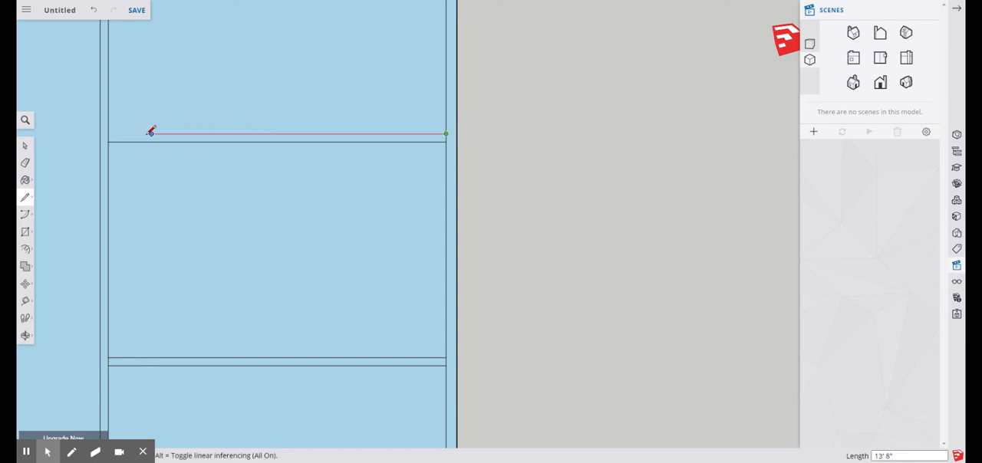
{"action": "left_click", "coordinate": [109, 135]}
{"action": "left_click", "coordinate": [447, 141]}
Measure the lower and middle right-hand rooms and the thickness of their cross walls along the inner right edge
{"action": "scroll", "coordinate": [556, 146], "scroll_direction": "down", "scroll_amount": 2}
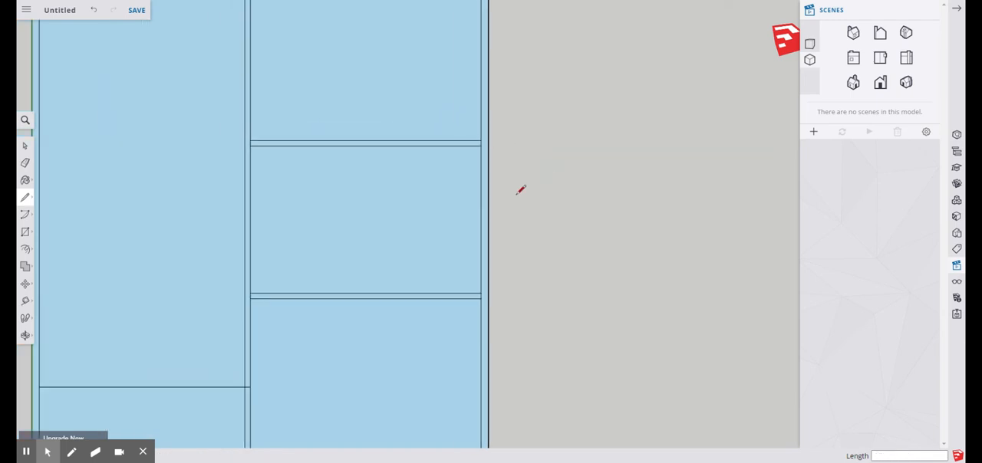
{"action": "scroll", "coordinate": [457, 198], "scroll_direction": "down", "scroll_amount": 2}
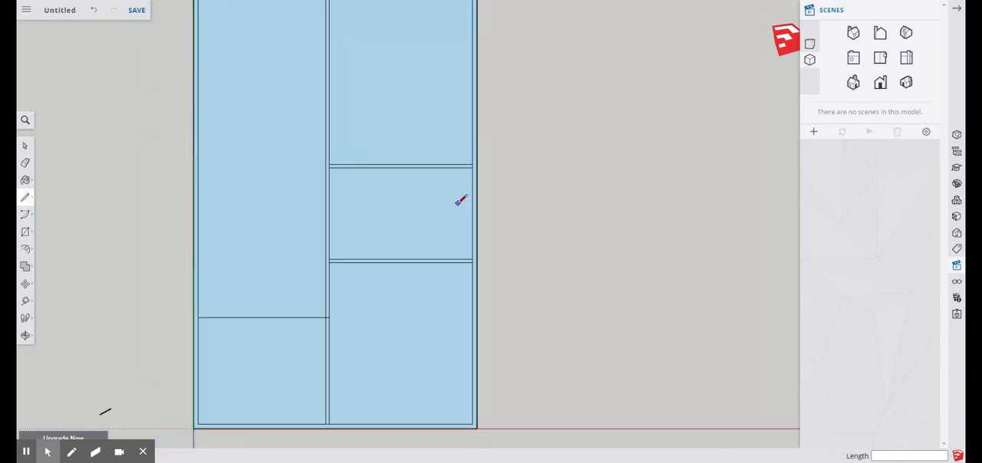
{"action": "left_click", "coordinate": [25, 301]}
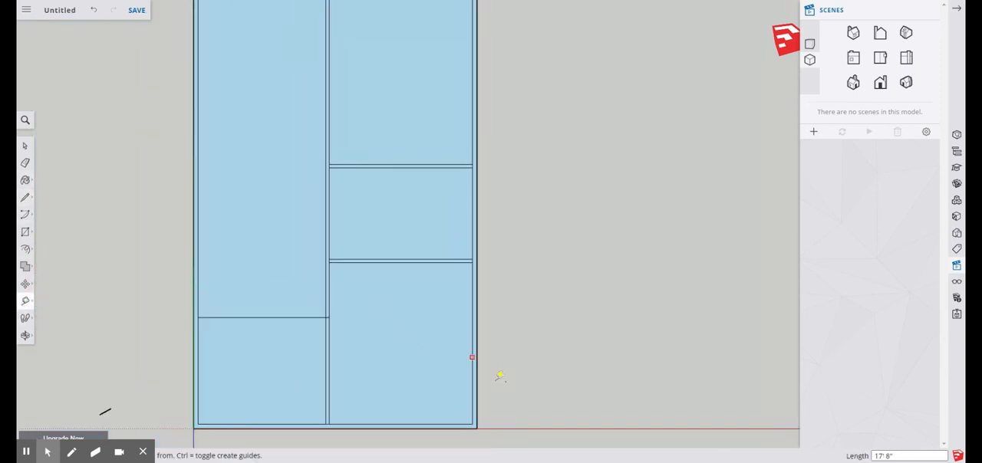
{"action": "scroll", "coordinate": [463, 419], "scroll_direction": "up", "scroll_amount": 2}
{"action": "left_click", "coordinate": [463, 414]}
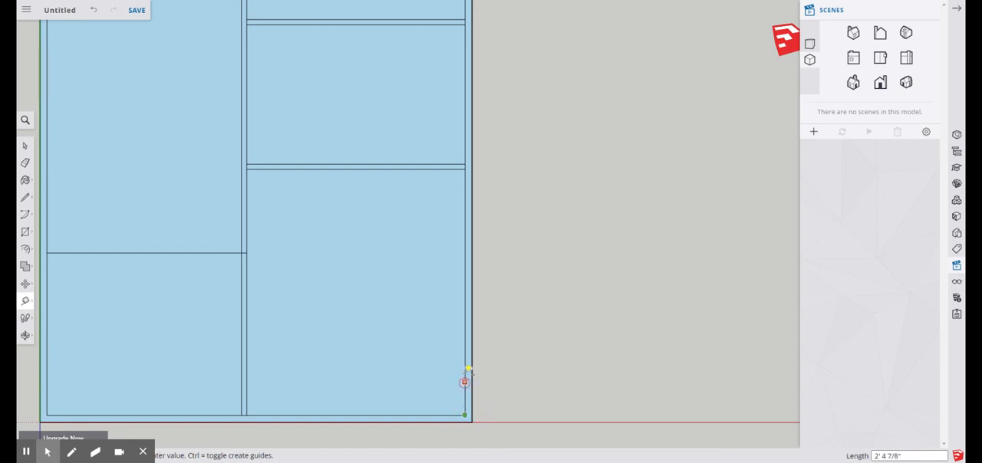
{"action": "left_click", "coordinate": [468, 168]}
{"action": "left_click", "coordinate": [465, 167]}
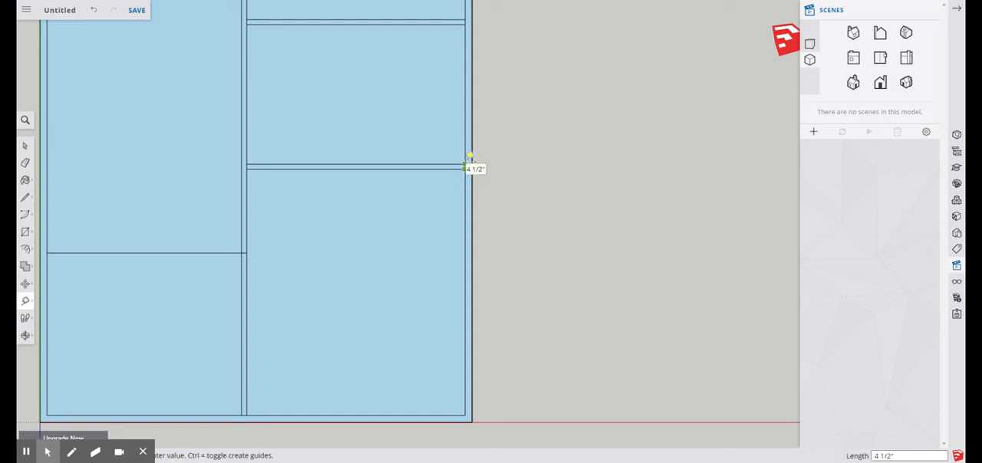
{"action": "left_click", "coordinate": [465, 164]}
{"action": "left_click", "coordinate": [465, 165]}
{"action": "left_click", "coordinate": [470, 17]}
{"action": "left_click", "coordinate": [469, 17]}
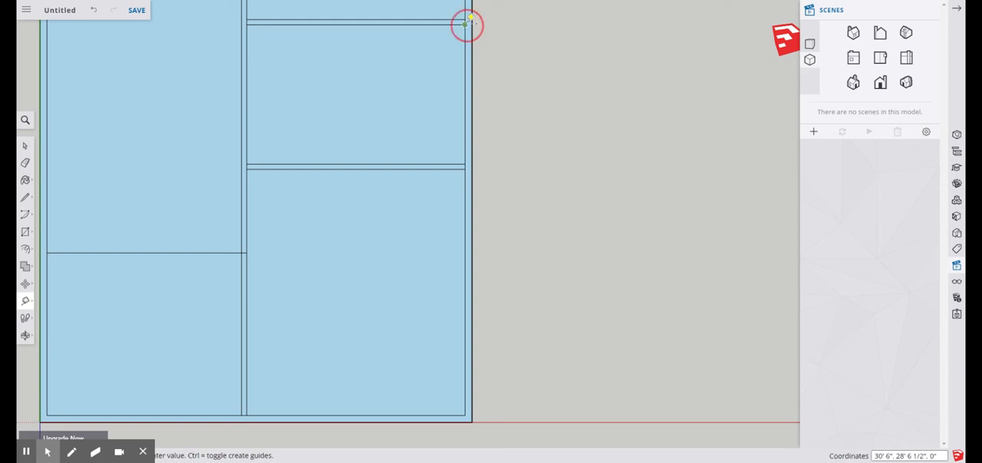
{"action": "left_click", "coordinate": [465, 19]}
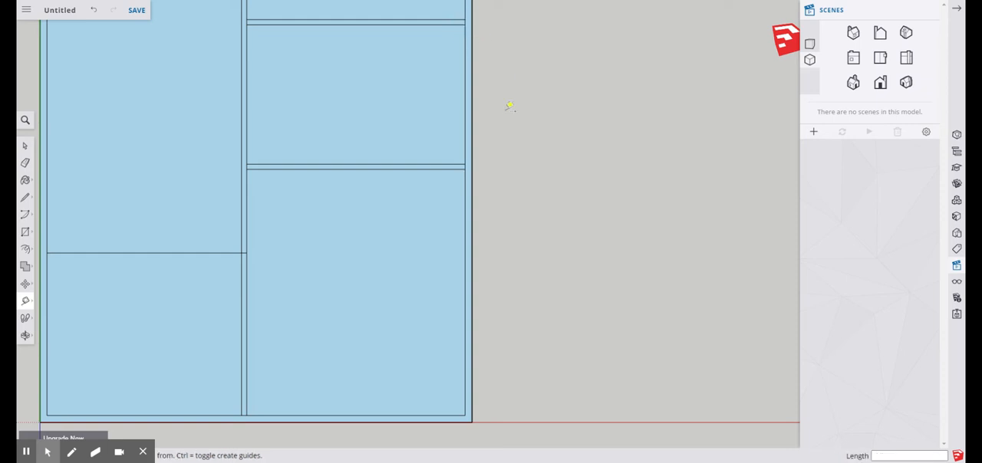
Draw a 4.5" line up the inner edge from the left cross line's outer endpoint, plus a parallel 13'11 1/2" line to the lengthwise wall
{"action": "scroll", "coordinate": [495, 165], "scroll_direction": "down", "scroll_amount": 5}
{"action": "scroll", "coordinate": [468, 282], "scroll_direction": "down", "scroll_amount": 2}
{"action": "scroll", "coordinate": [465, 227], "scroll_direction": "up", "scroll_amount": 5}
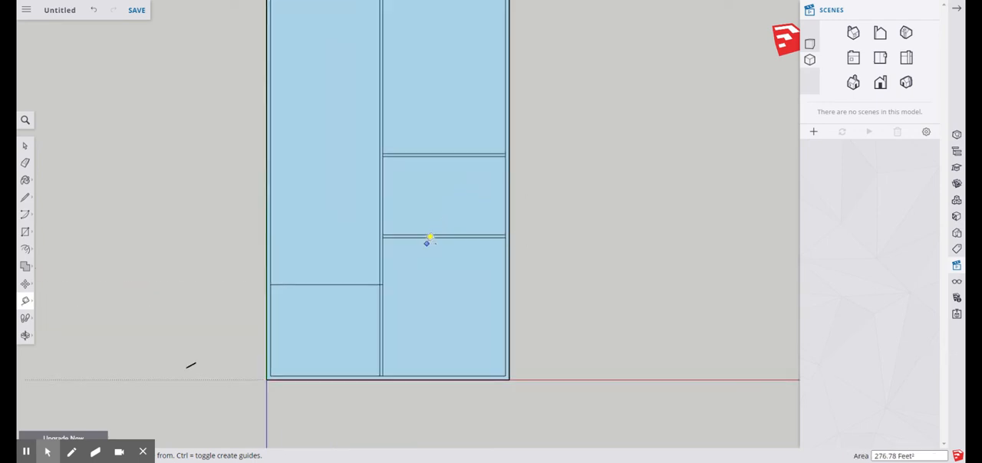
{"action": "scroll", "coordinate": [298, 327], "scroll_direction": "up", "scroll_amount": 3}
{"action": "scroll", "coordinate": [204, 238], "scroll_direction": "up", "scroll_amount": 2}
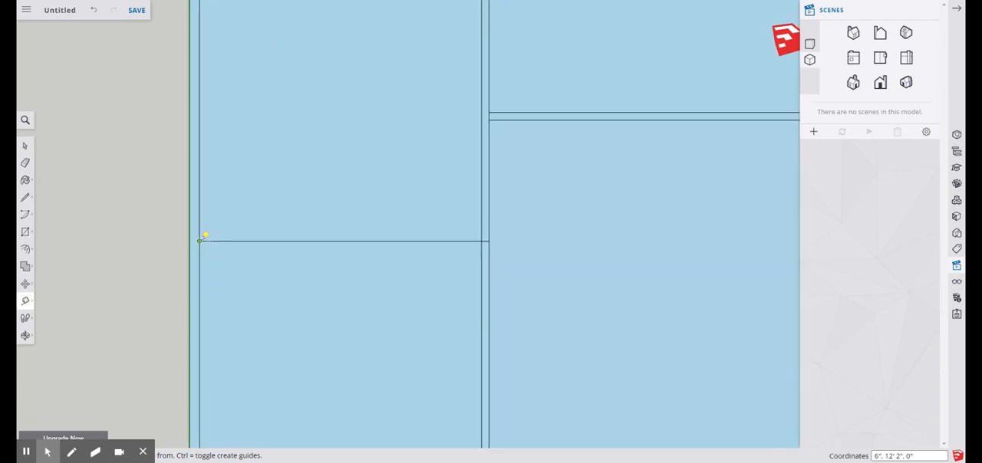
{"action": "left_click", "coordinate": [25, 198]}
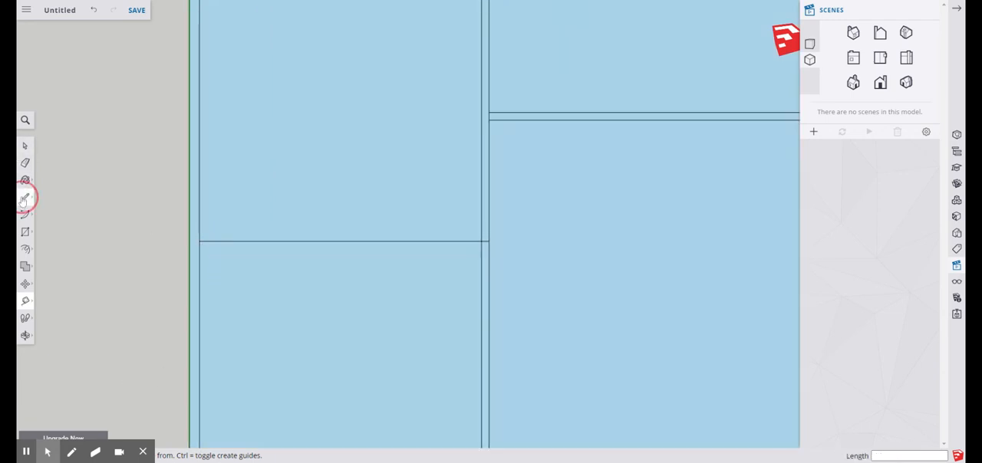
{"action": "left_click", "coordinate": [200, 240]}
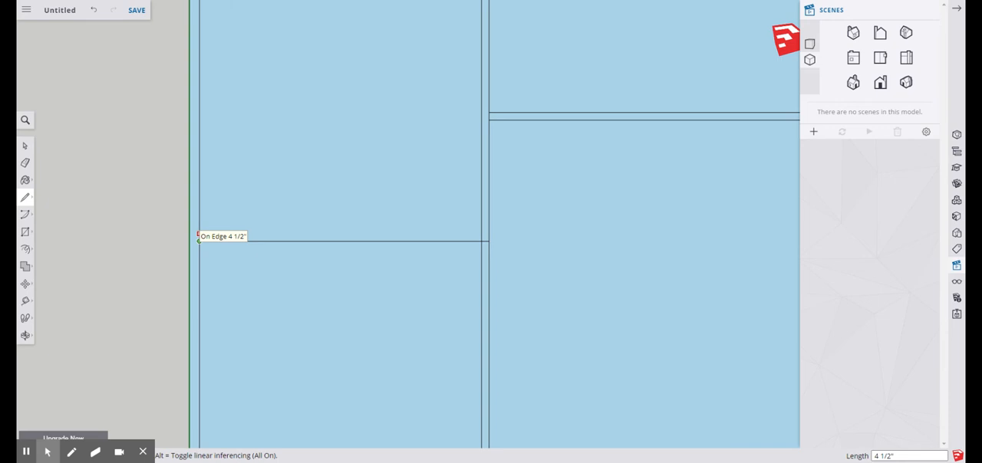
{"action": "left_click", "coordinate": [197, 235]}
{"action": "left_click", "coordinate": [201, 228]}
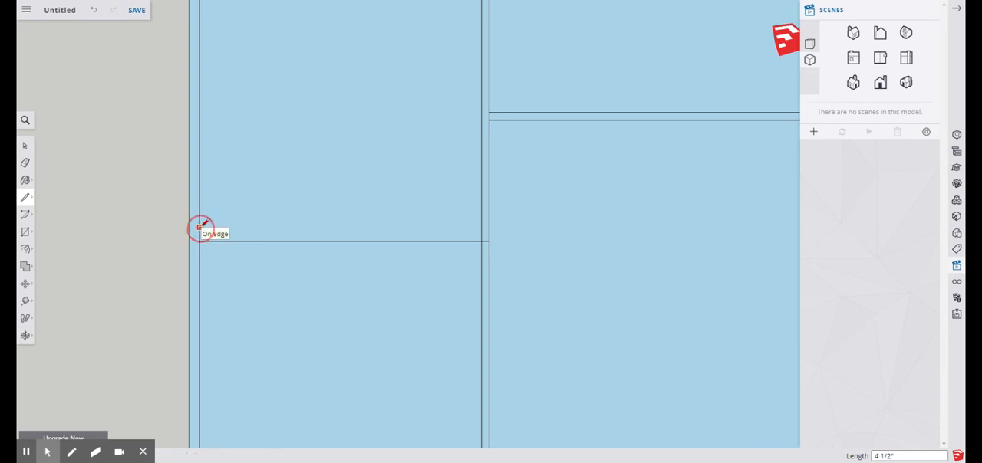
{"action": "key", "text": "Escape"}
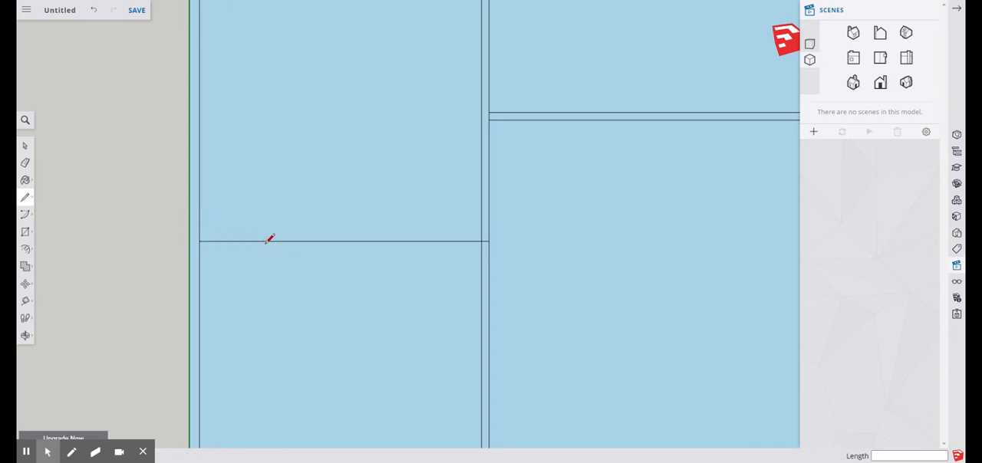
{"action": "left_click", "coordinate": [199, 240]}
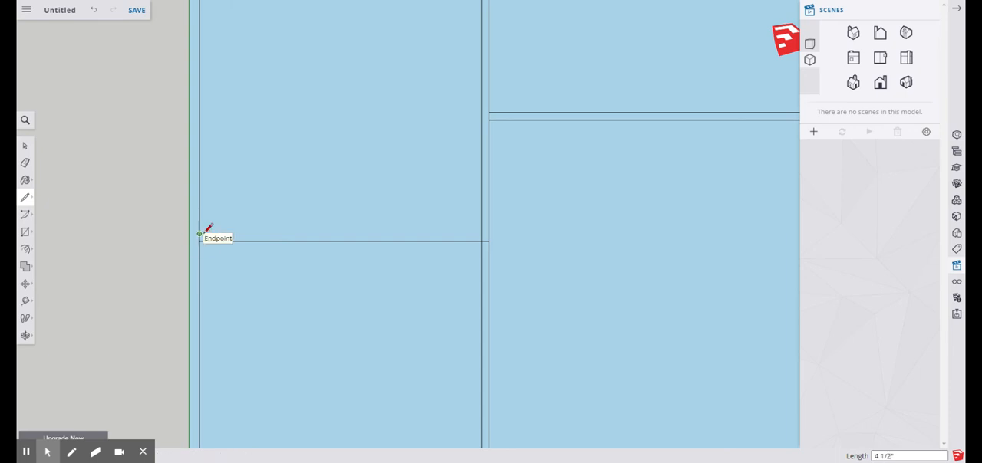
{"action": "left_click", "coordinate": [482, 234]}
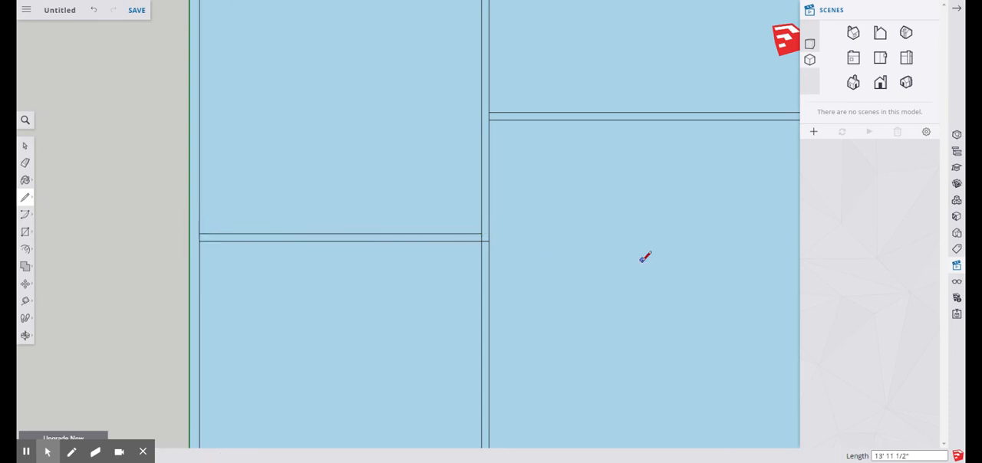
{"action": "scroll", "coordinate": [338, 269], "scroll_direction": "down", "scroll_amount": 4}
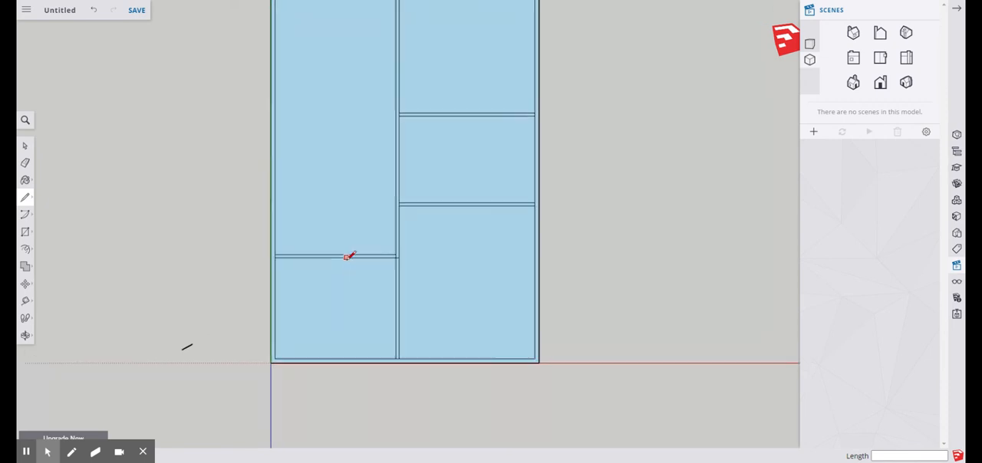
{"action": "scroll", "coordinate": [347, 257], "scroll_direction": "up", "scroll_amount": 5}
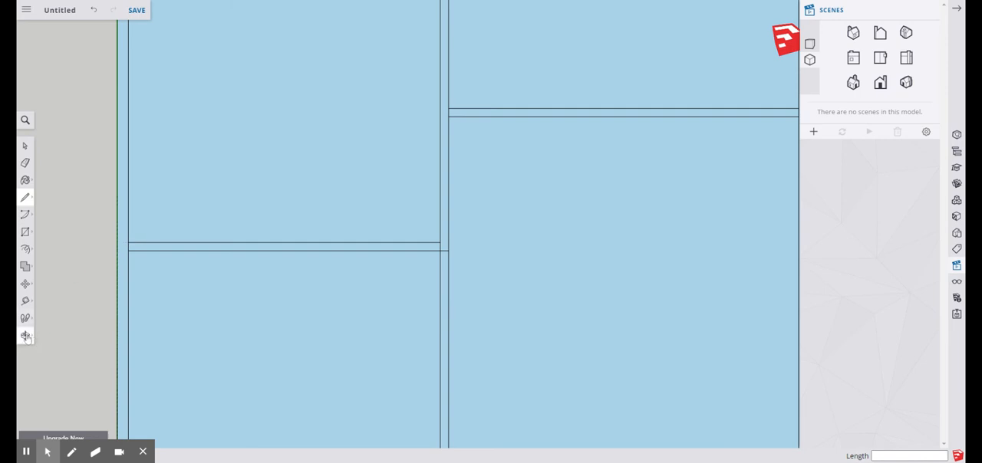
Measure the left cross wall's thickness along the inner left edge
{"action": "left_click", "coordinate": [25, 301]}
{"action": "left_click", "coordinate": [51, 250]}
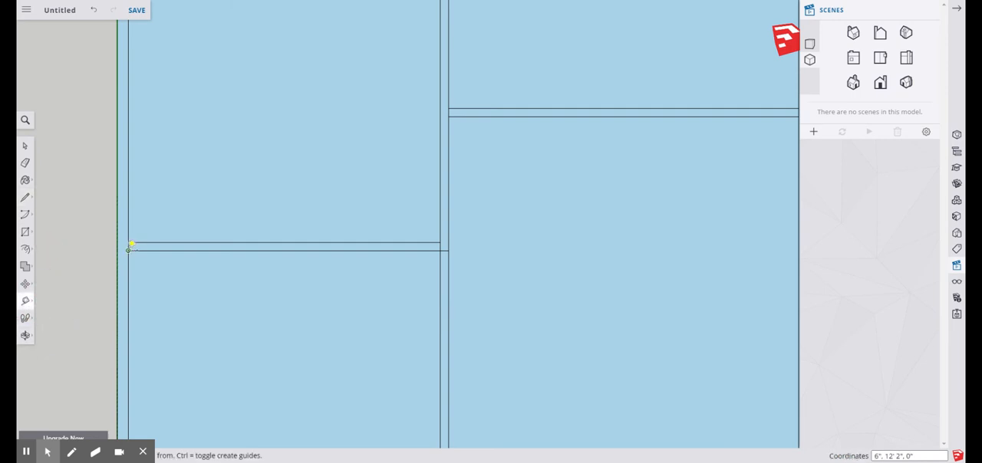
{"action": "left_click", "coordinate": [128, 243]}
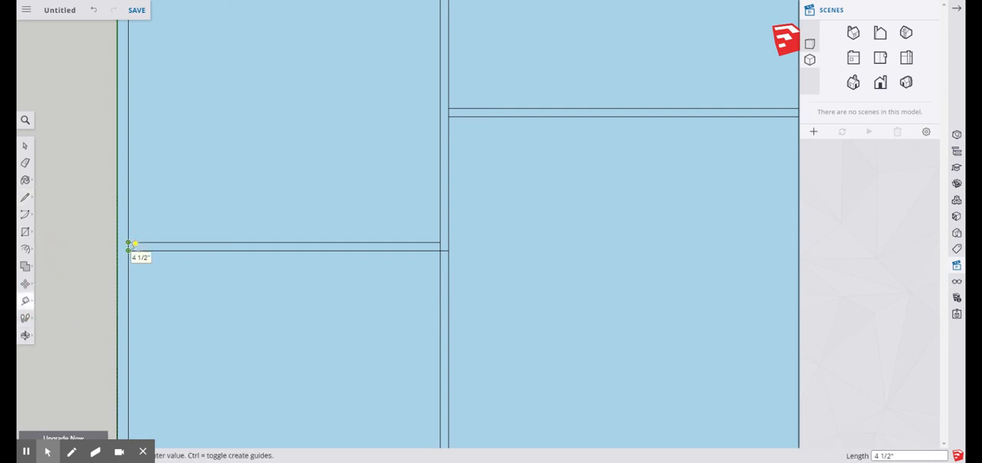
{"action": "left_click", "coordinate": [132, 243]}
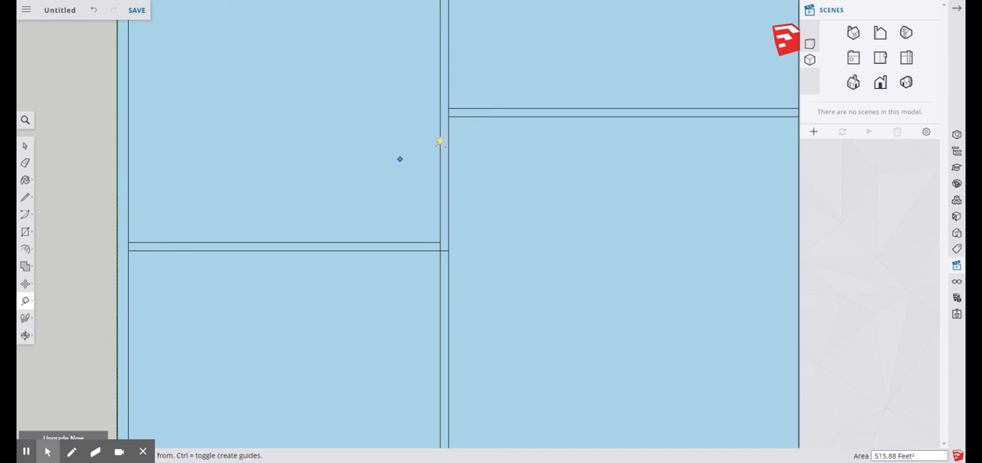
{"action": "scroll", "coordinate": [320, 307], "scroll_direction": "down", "scroll_amount": 3}
{"action": "scroll", "coordinate": [406, 279], "scroll_direction": "up", "scroll_amount": 3}
{"action": "scroll", "coordinate": [375, 318], "scroll_direction": "down", "scroll_amount": 5}
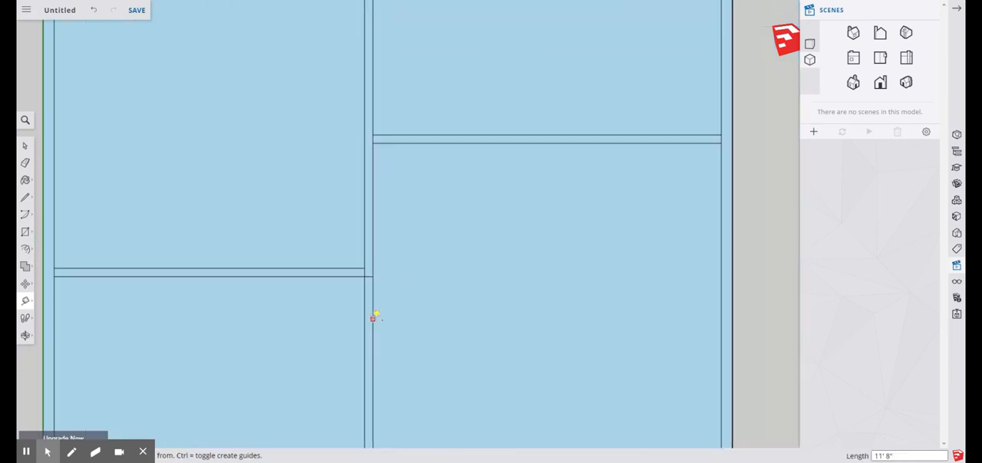
{"action": "scroll", "coordinate": [389, 233], "scroll_direction": "up", "scroll_amount": 2}
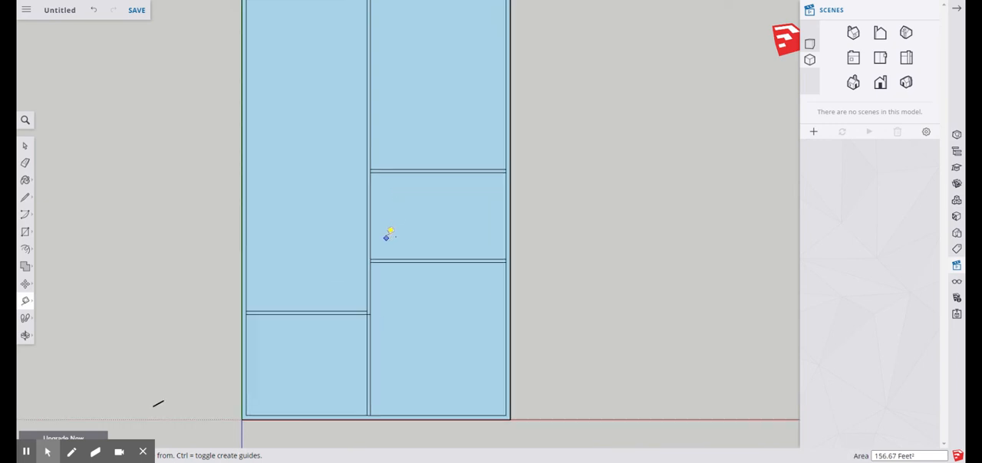
{"action": "scroll", "coordinate": [366, 175], "scroll_direction": "down", "scroll_amount": 3}
{"action": "scroll", "coordinate": [361, 120], "scroll_direction": "up", "scroll_amount": 2}
Check the five room faces by selecting each one in turn, starting with the large left room
{"action": "left_click", "coordinate": [26, 146]}
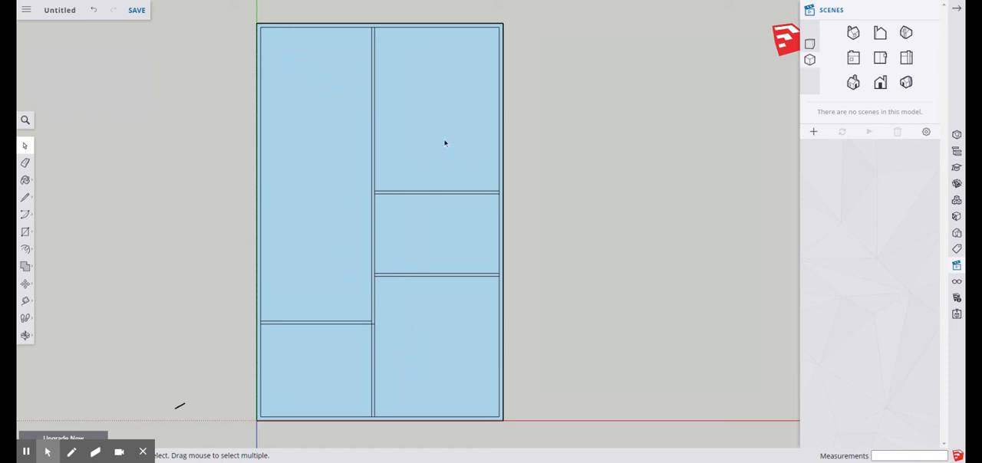
{"action": "scroll", "coordinate": [408, 253], "scroll_direction": "up", "scroll_amount": 1}
{"action": "scroll", "coordinate": [408, 256], "scroll_direction": "down", "scroll_amount": 1}
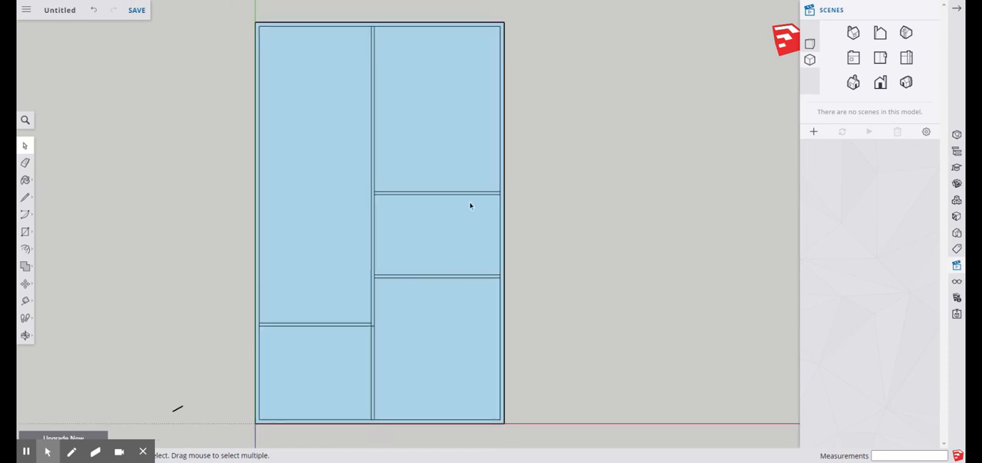
{"action": "left_click", "coordinate": [322, 188]}
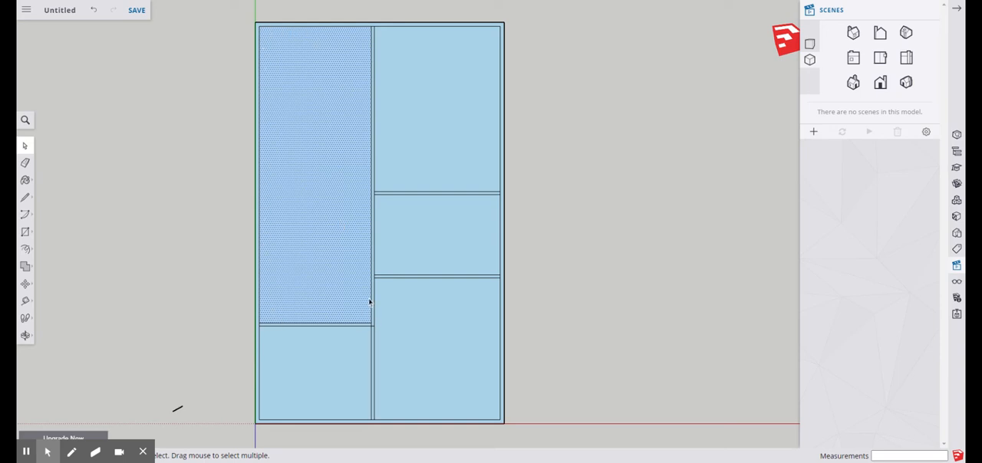
{"action": "scroll", "coordinate": [483, 213], "scroll_direction": "up", "scroll_amount": 2}
{"action": "left_click", "coordinate": [374, 240]}
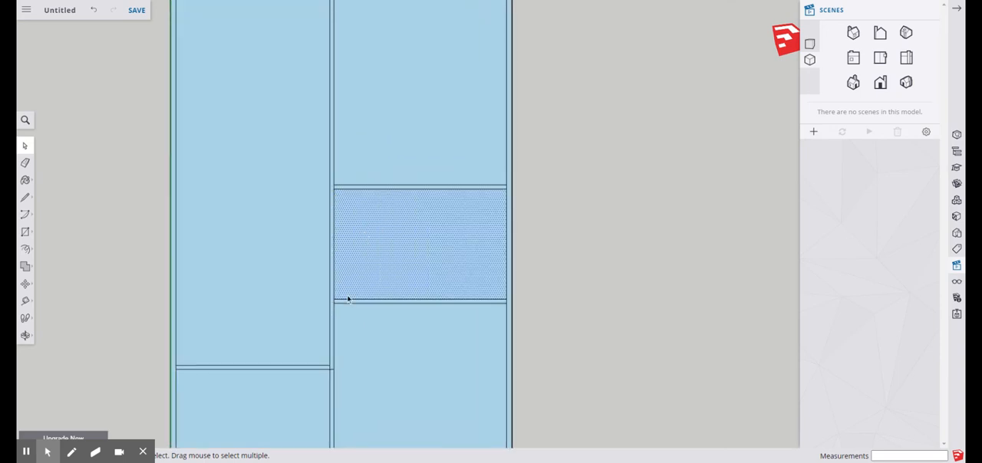
{"action": "scroll", "coordinate": [462, 241], "scroll_direction": "down", "scroll_amount": 1}
{"action": "left_click", "coordinate": [427, 110]}
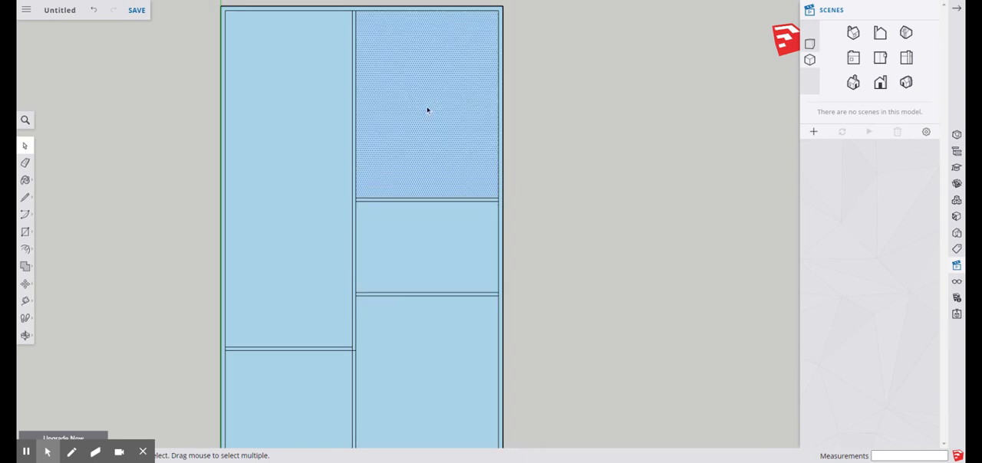
{"action": "left_click", "coordinate": [456, 365]}
{"action": "scroll", "coordinate": [333, 326], "scroll_direction": "down", "scroll_amount": 2}
{"action": "left_click", "coordinate": [315, 369]}
{"action": "scroll", "coordinate": [363, 358], "scroll_direction": "up", "scroll_amount": 5}
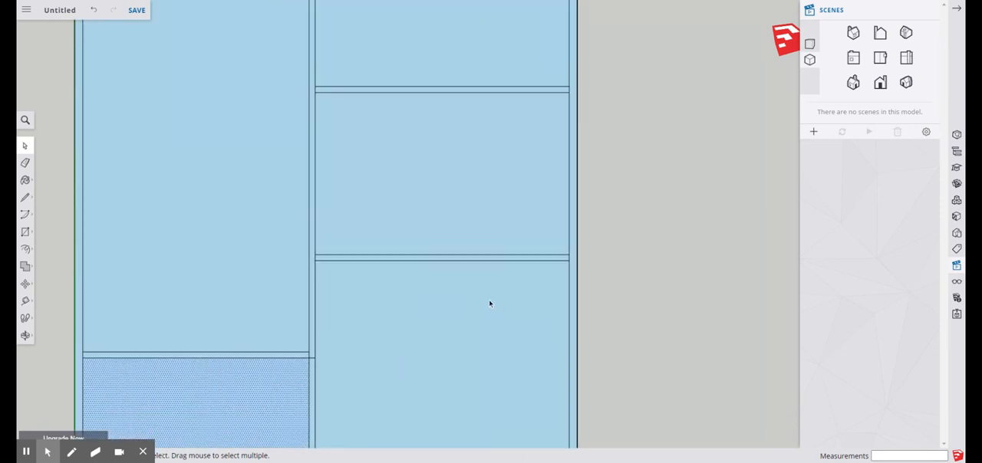
Check the wall faces by selecting the lower right cross wall, then the lengthwise wall's lower and upper sections
{"action": "left_click", "coordinate": [464, 233]}
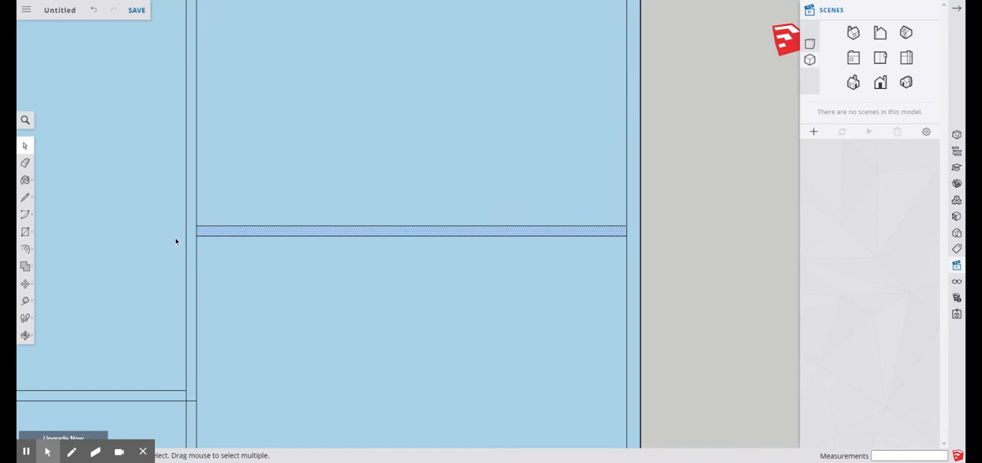
{"action": "scroll", "coordinate": [532, 296], "scroll_direction": "down", "scroll_amount": 2}
{"action": "scroll", "coordinate": [530, 292], "scroll_direction": "down", "scroll_amount": 3}
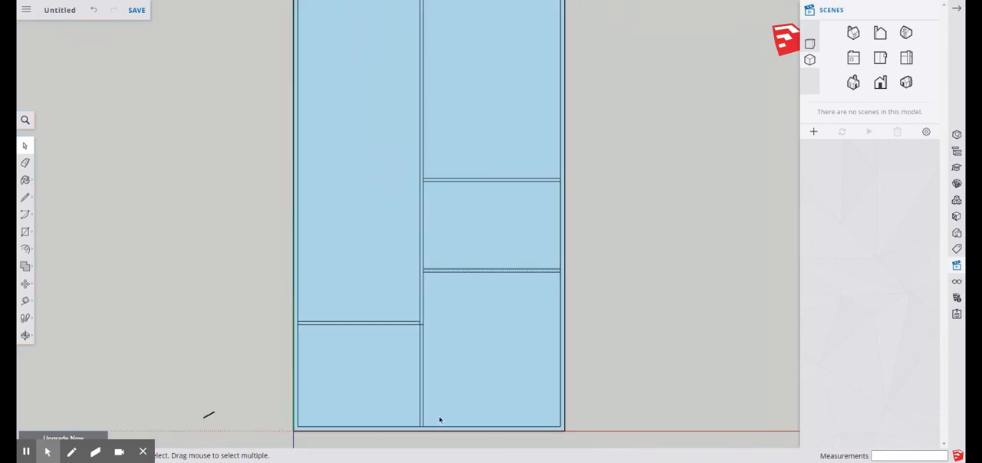
{"action": "scroll", "coordinate": [433, 435], "scroll_direction": "up", "scroll_amount": 5}
{"action": "left_click", "coordinate": [392, 323]}
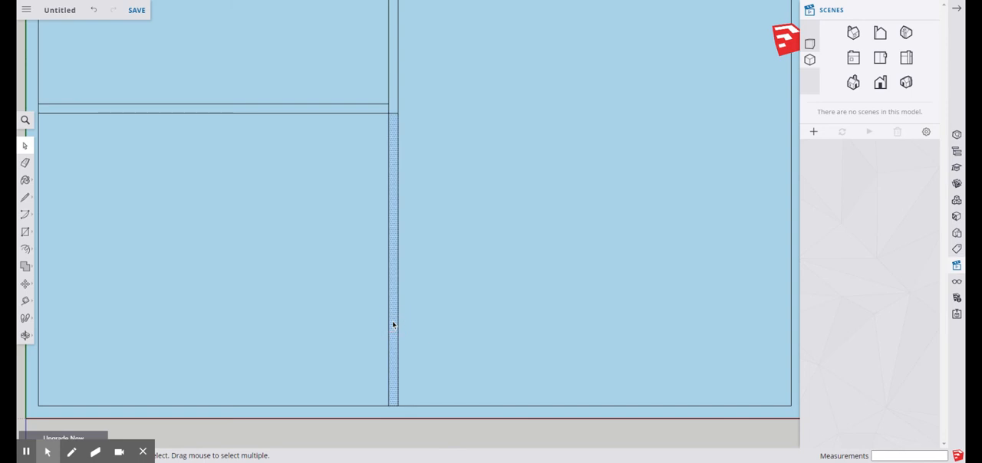
{"action": "scroll", "coordinate": [412, 302], "scroll_direction": "down", "scroll_amount": 3}
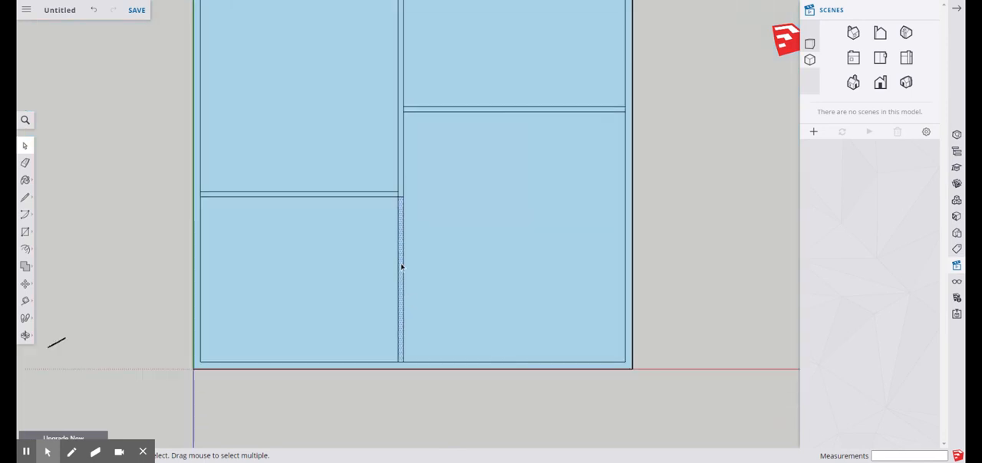
{"action": "left_click", "coordinate": [401, 192]}
{"action": "scroll", "coordinate": [402, 194], "scroll_direction": "up", "scroll_amount": 2}
{"action": "scroll", "coordinate": [402, 194], "scroll_direction": "up", "scroll_amount": 2}
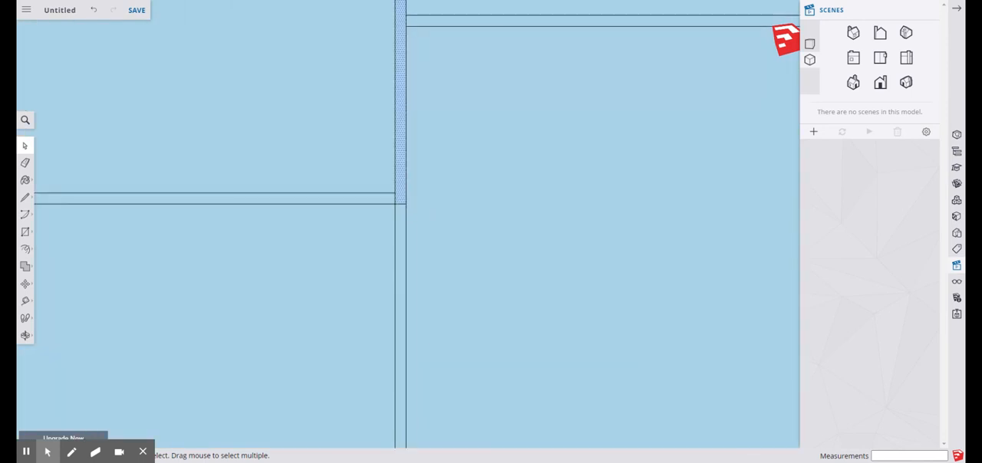
{"action": "scroll", "coordinate": [398, 201], "scroll_direction": "down", "scroll_amount": 3}
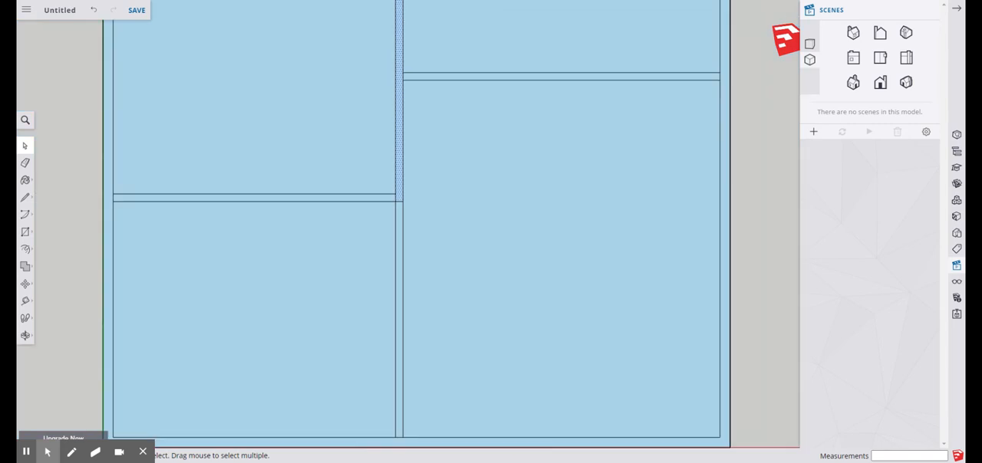
Inspect the lower right room's face, its adjoining lengthwise wall edge and the short line crossing that wall beside the left cross wall
{"action": "left_click", "coordinate": [442, 181]}
{"action": "scroll", "coordinate": [509, 191], "scroll_direction": "up", "scroll_amount": 2}
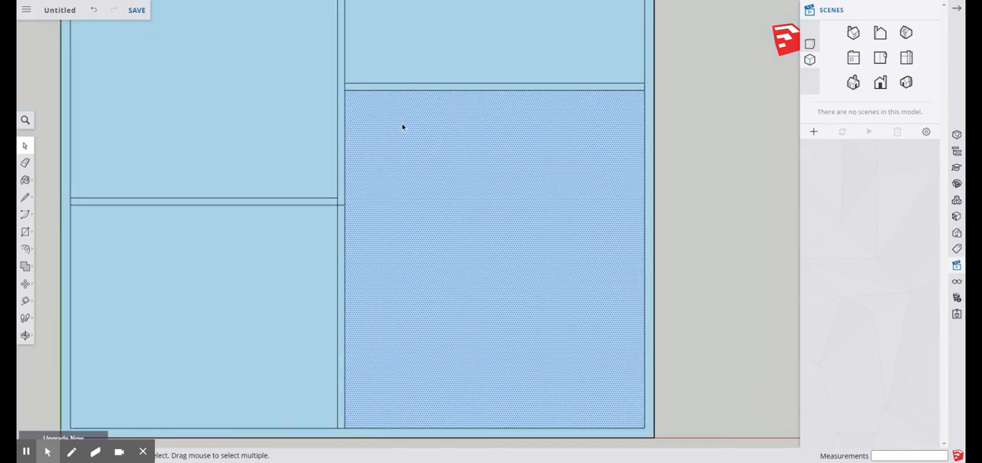
{"action": "scroll", "coordinate": [356, 152], "scroll_direction": "up", "scroll_amount": 3}
{"action": "left_click", "coordinate": [340, 153]}
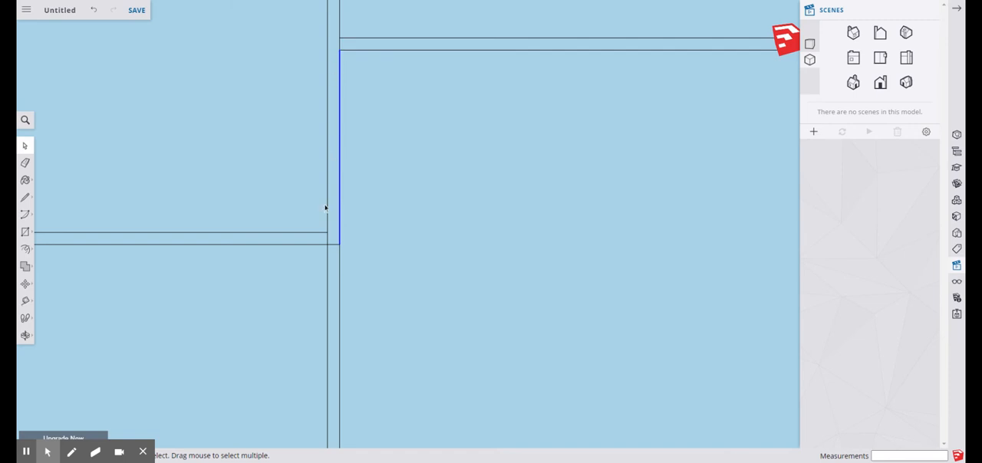
{"action": "scroll", "coordinate": [399, 228], "scroll_direction": "down", "scroll_amount": 3}
{"action": "scroll", "coordinate": [373, 233], "scroll_direction": "up", "scroll_amount": 4}
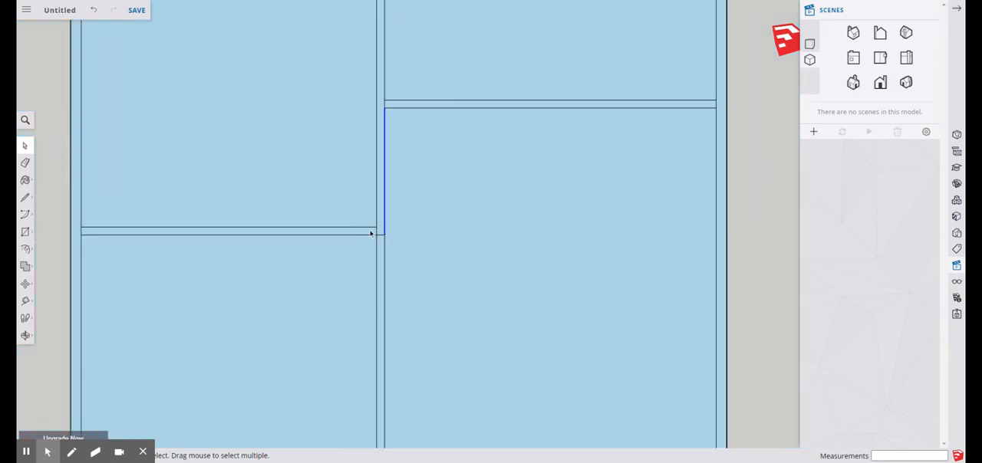
{"action": "left_click", "coordinate": [391, 242]}
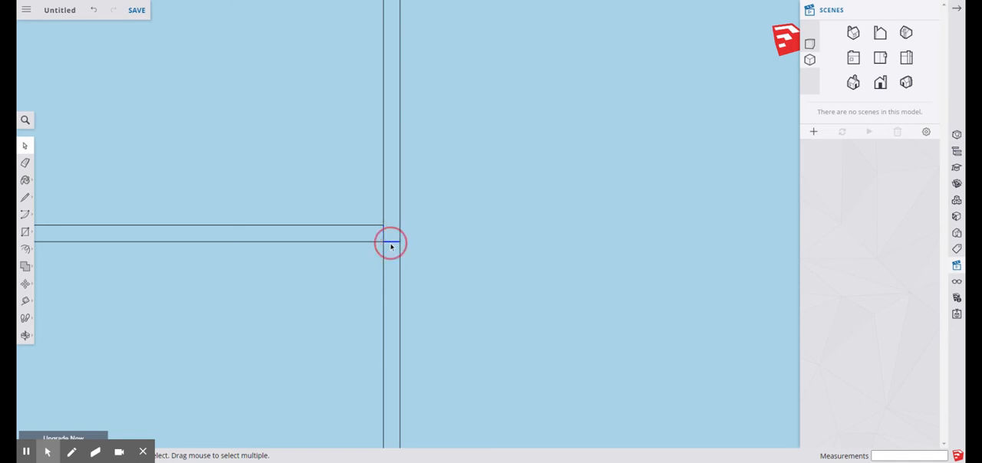
{"action": "scroll", "coordinate": [382, 247], "scroll_direction": "down", "scroll_amount": 2}
{"action": "scroll", "coordinate": [382, 253], "scroll_direction": "up", "scroll_amount": 3}
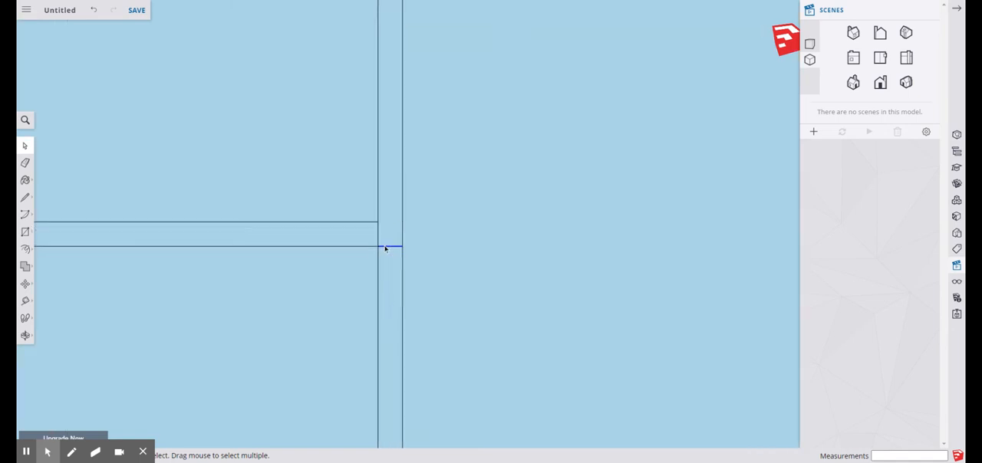
{"action": "scroll", "coordinate": [361, 224], "scroll_direction": "down", "scroll_amount": 5}
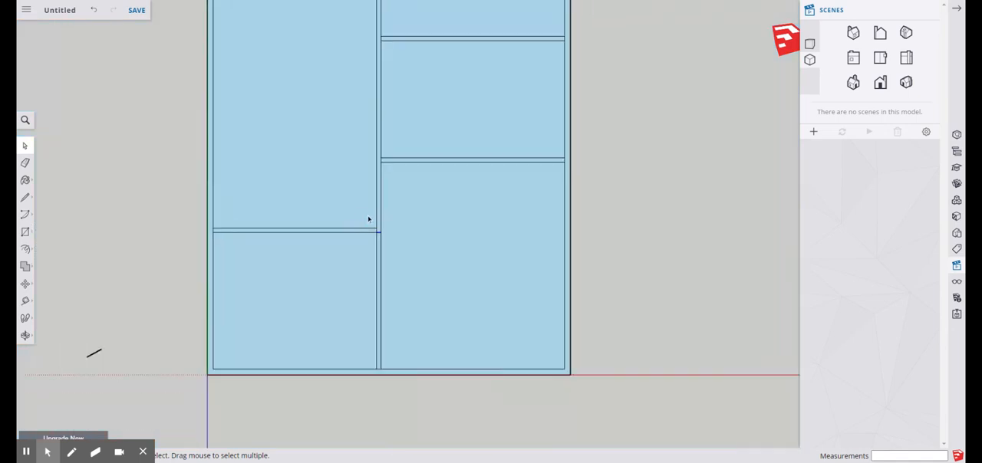
Inspect the large left room's face and its edge along the lengthwise wall
{"action": "left_click", "coordinate": [346, 167]}
{"action": "scroll", "coordinate": [376, 224], "scroll_direction": "up", "scroll_amount": 3}
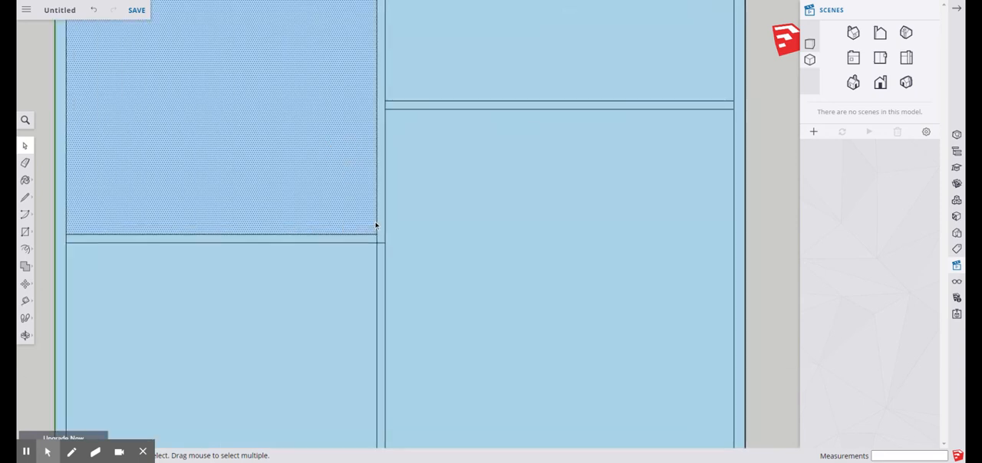
{"action": "left_click", "coordinate": [375, 222]}
{"action": "scroll", "coordinate": [362, 239], "scroll_direction": "down", "scroll_amount": 2}
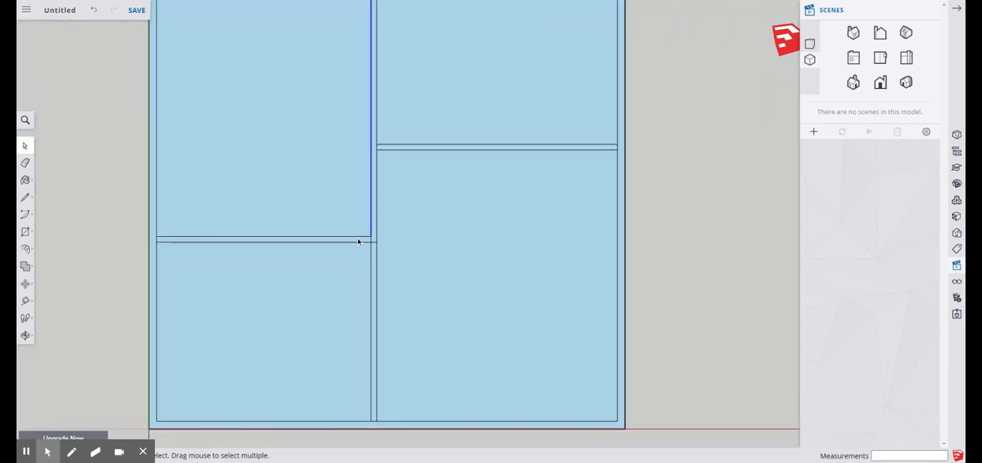
{"action": "scroll", "coordinate": [310, 269], "scroll_direction": "down", "scroll_amount": 5}
{"action": "scroll", "coordinate": [313, 213], "scroll_direction": "up", "scroll_amount": 2}
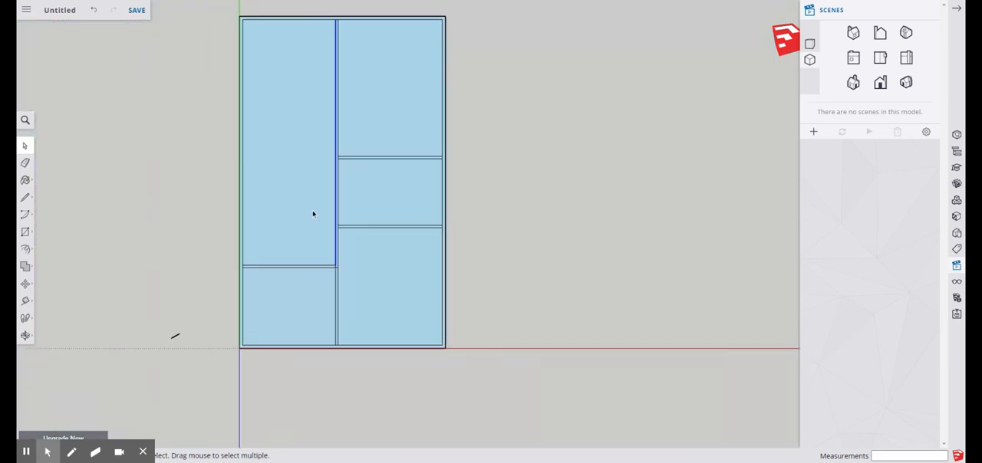
{"action": "scroll", "coordinate": [338, 257], "scroll_direction": "down", "scroll_amount": 1}
{"action": "scroll", "coordinate": [342, 239], "scroll_direction": "up", "scroll_amount": 2}
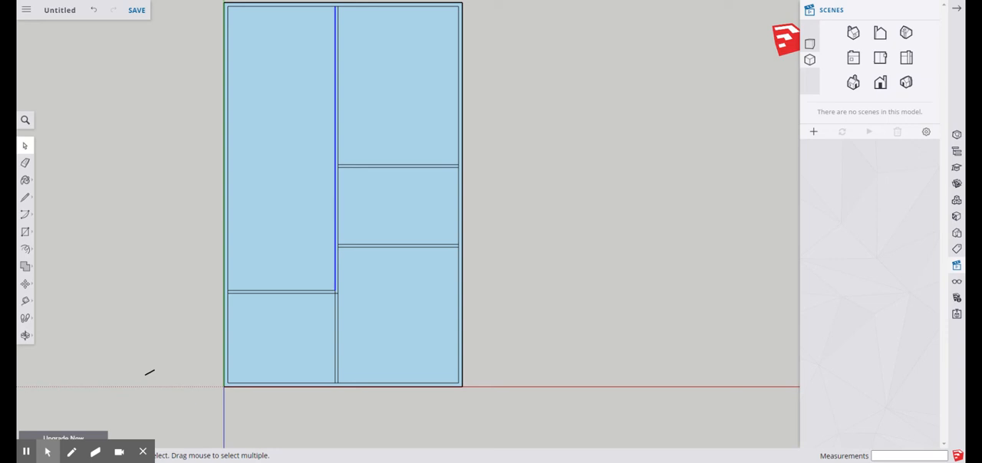
Delete the short edges separating the two right-hand cross walls from the lengthwise wall
{"action": "scroll", "coordinate": [340, 163], "scroll_direction": "up", "scroll_amount": 8}
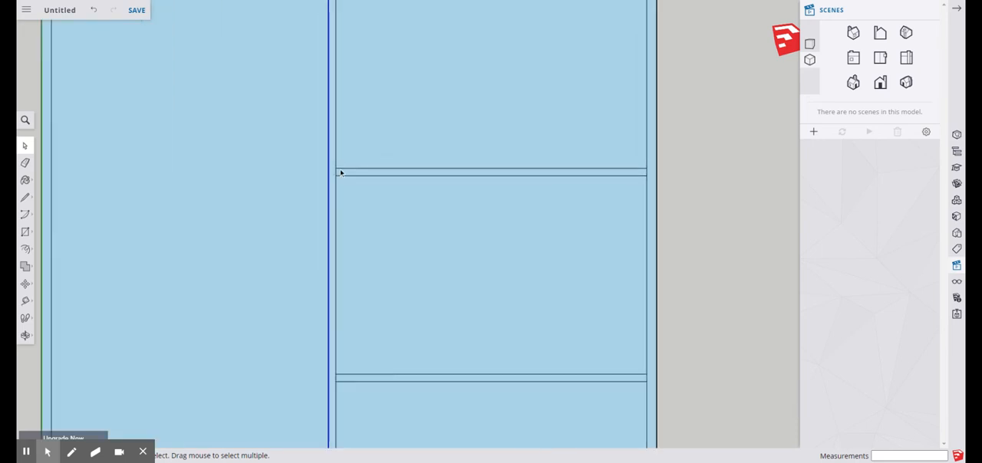
{"action": "left_click", "coordinate": [336, 178]}
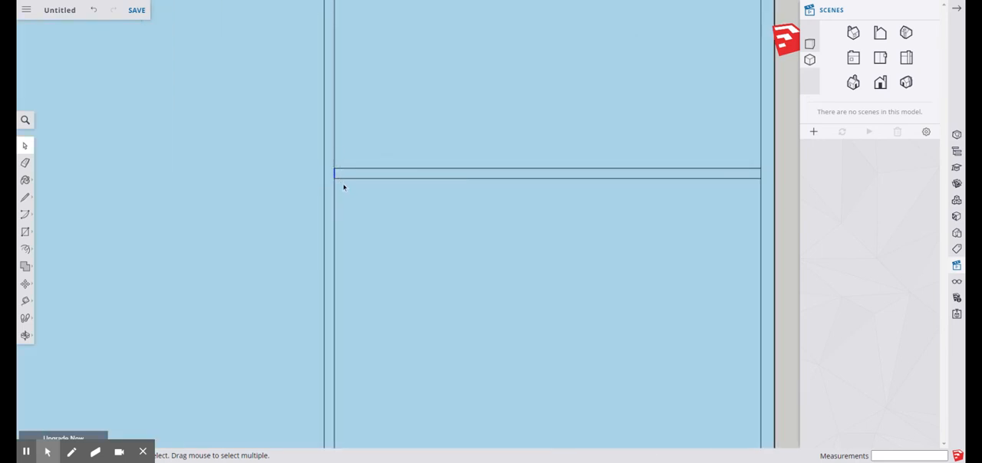
{"action": "scroll", "coordinate": [337, 178], "scroll_direction": "up", "scroll_amount": 5}
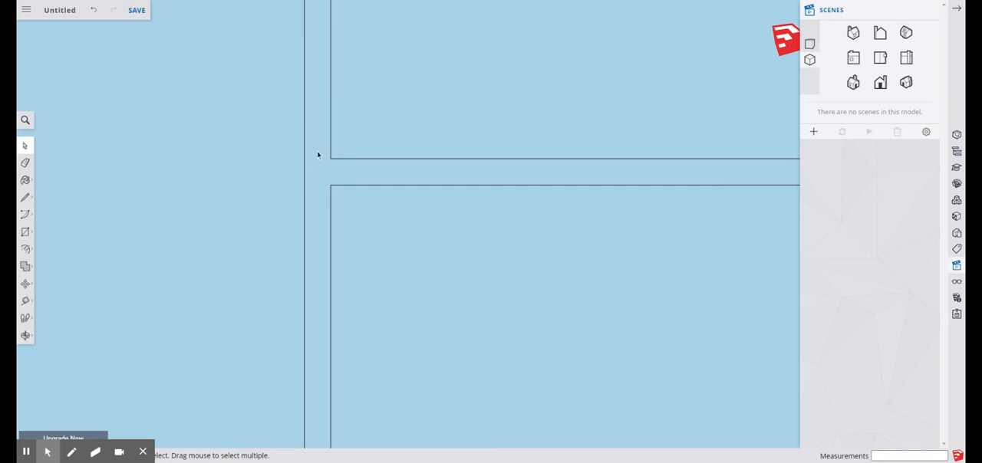
{"action": "scroll", "coordinate": [324, 145], "scroll_direction": "down", "scroll_amount": 5}
{"action": "scroll", "coordinate": [334, 230], "scroll_direction": "up", "scroll_amount": 3}
{"action": "scroll", "coordinate": [315, 294], "scroll_direction": "up", "scroll_amount": 3}
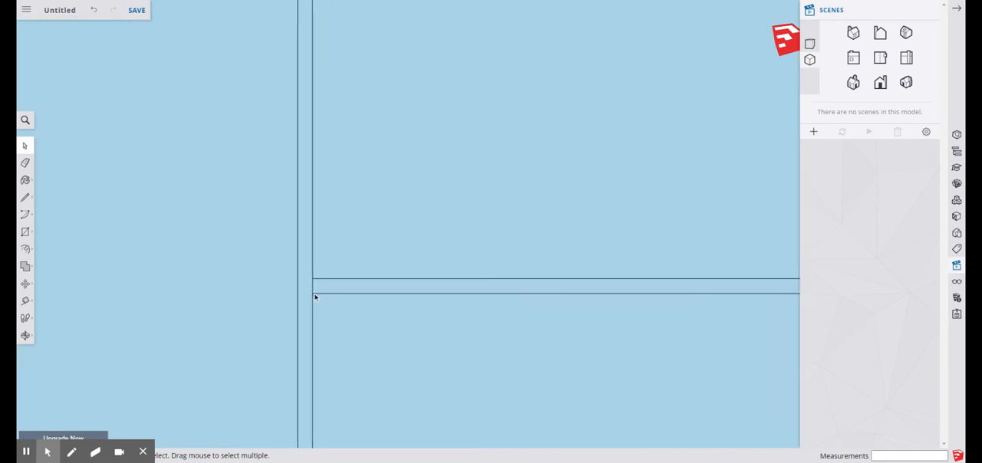
{"action": "left_click", "coordinate": [314, 285]}
{"action": "scroll", "coordinate": [296, 309], "scroll_direction": "up", "scroll_amount": 2}
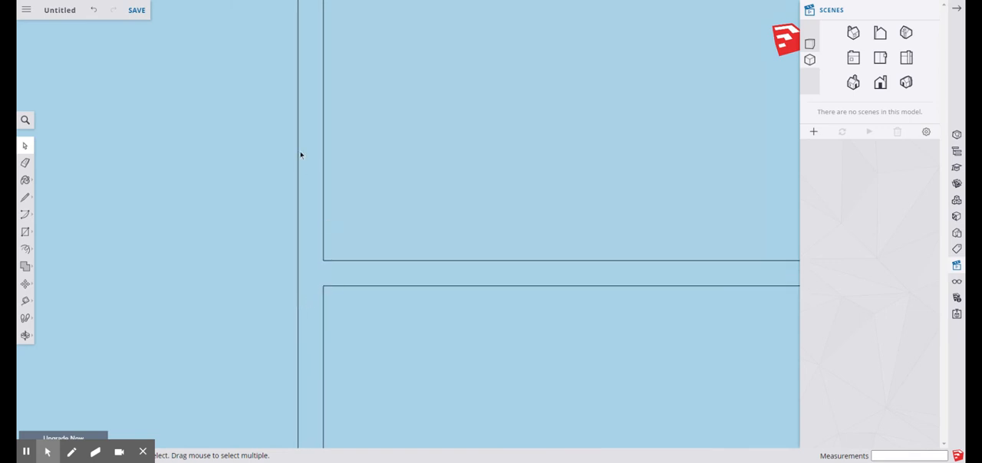
Delete the short line crossing the lengthwise wall at the left cross wall, plus the short edge closing that cross wall's inner end
{"action": "scroll", "coordinate": [371, 237], "scroll_direction": "down", "scroll_amount": 5}
{"action": "scroll", "coordinate": [337, 287], "scroll_direction": "up", "scroll_amount": 4}
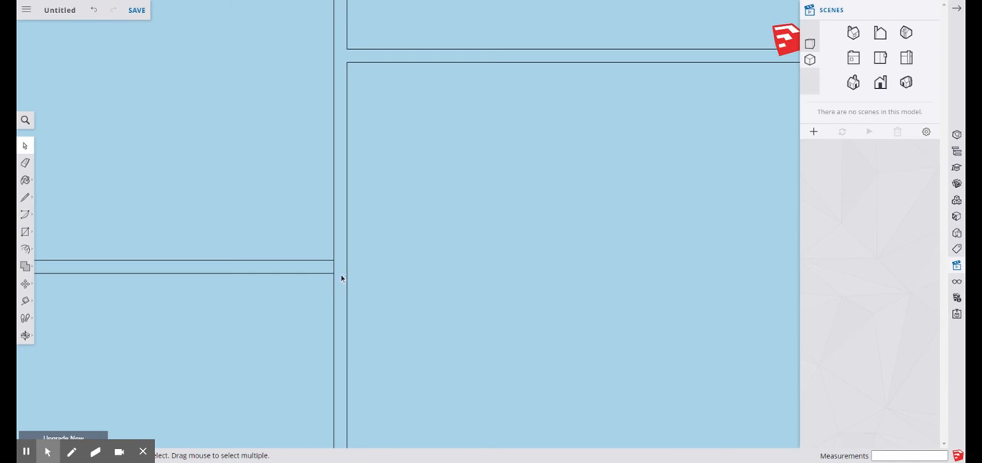
{"action": "left_click", "coordinate": [335, 269]}
{"action": "scroll", "coordinate": [335, 266], "scroll_direction": "down", "scroll_amount": 4}
{"action": "scroll", "coordinate": [504, 203], "scroll_direction": "up", "scroll_amount": 2}
{"action": "scroll", "coordinate": [518, 195], "scroll_direction": "up", "scroll_amount": 2}
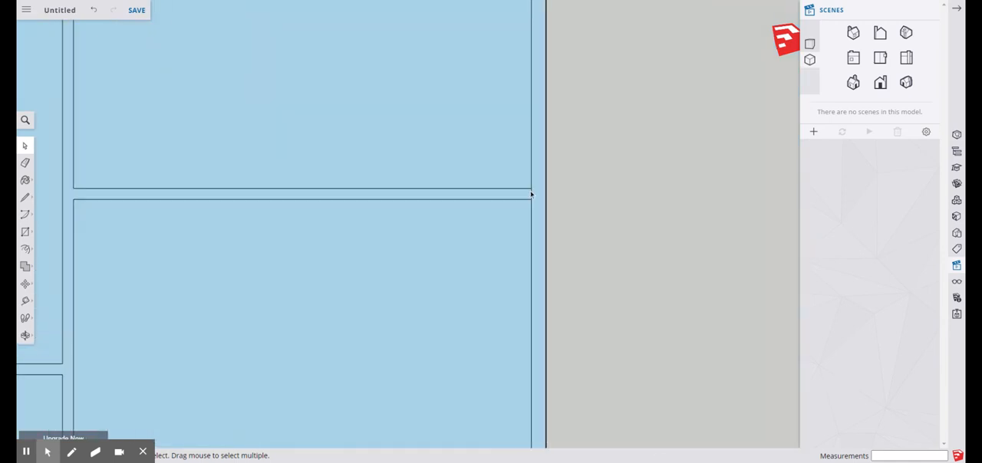
{"action": "scroll", "coordinate": [470, 236], "scroll_direction": "down", "scroll_amount": 2}
{"action": "scroll", "coordinate": [468, 235], "scroll_direction": "down", "scroll_amount": 2}
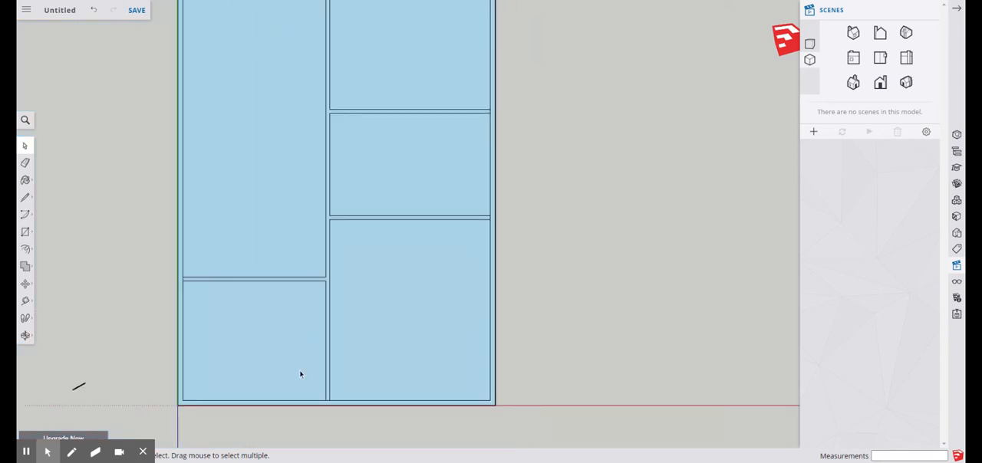
Inspect where the cross walls meet the right outer wall and check the overall room layout
{"action": "scroll", "coordinate": [329, 246], "scroll_direction": "down", "scroll_amount": 3}
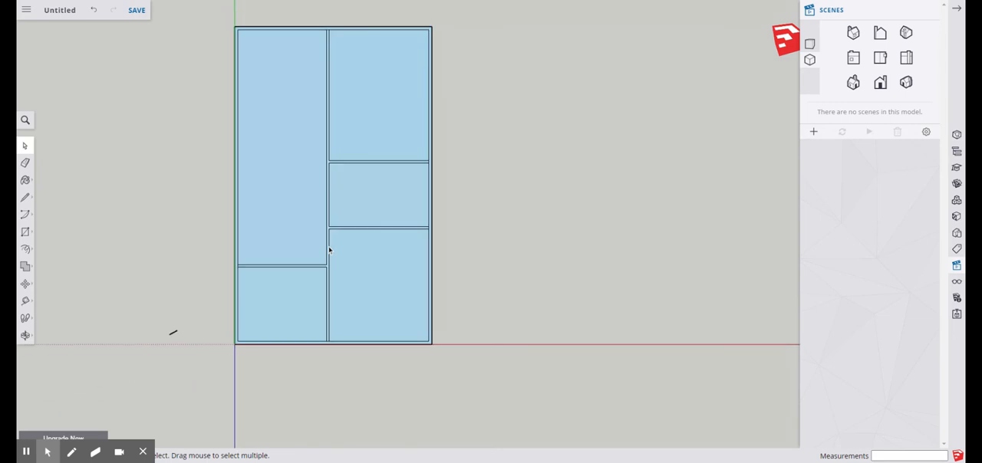
{"action": "scroll", "coordinate": [431, 178], "scroll_direction": "up", "scroll_amount": 6}
{"action": "scroll", "coordinate": [425, 142], "scroll_direction": "up", "scroll_amount": 4}
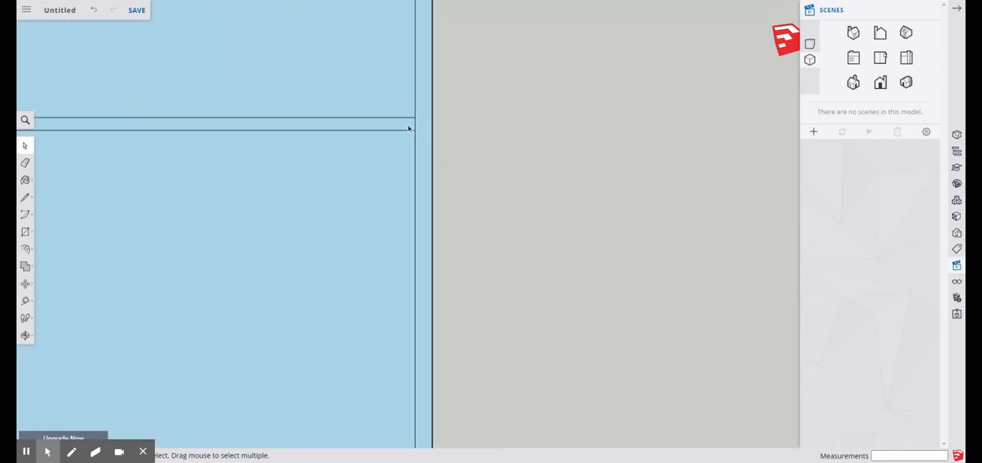
{"action": "scroll", "coordinate": [415, 168], "scroll_direction": "down", "scroll_amount": 2}
{"action": "scroll", "coordinate": [408, 161], "scroll_direction": "up", "scroll_amount": 3}
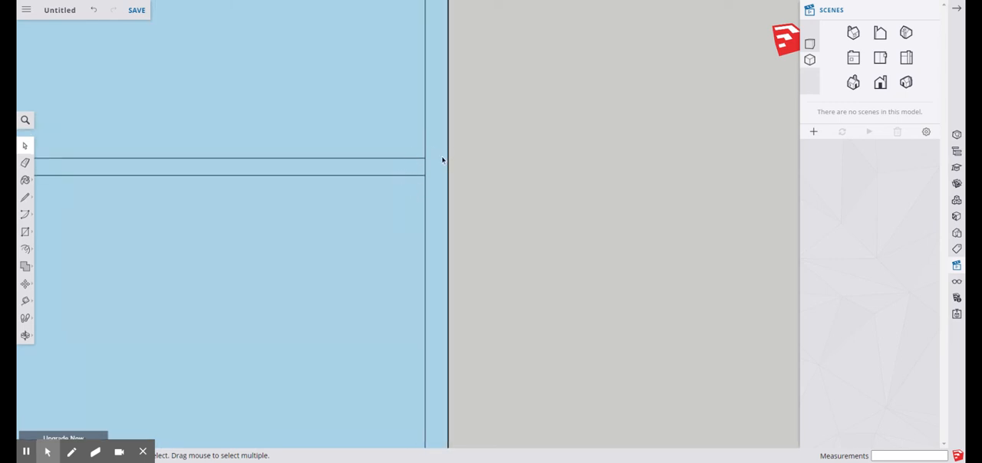
{"action": "scroll", "coordinate": [441, 158], "scroll_direction": "down", "scroll_amount": 5}
{"action": "scroll", "coordinate": [403, 103], "scroll_direction": "down", "scroll_amount": 1}
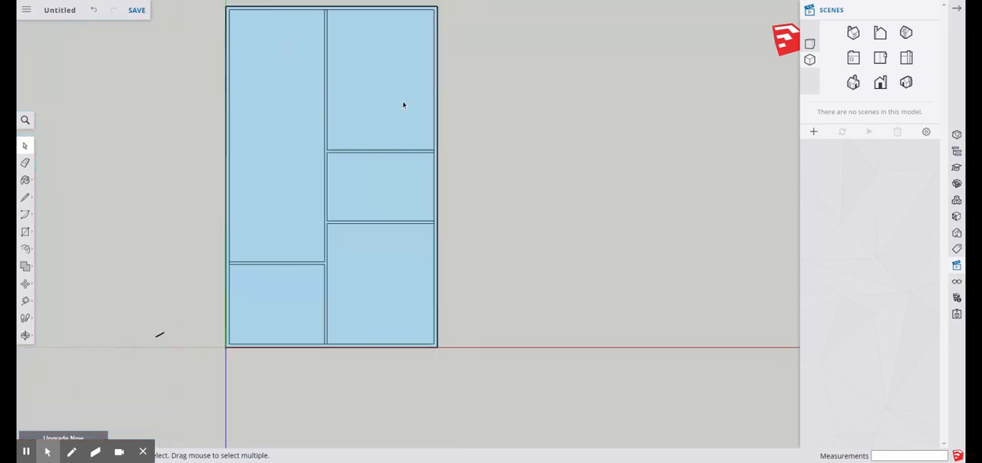
{"action": "scroll", "coordinate": [360, 199], "scroll_direction": "up", "scroll_amount": 3}
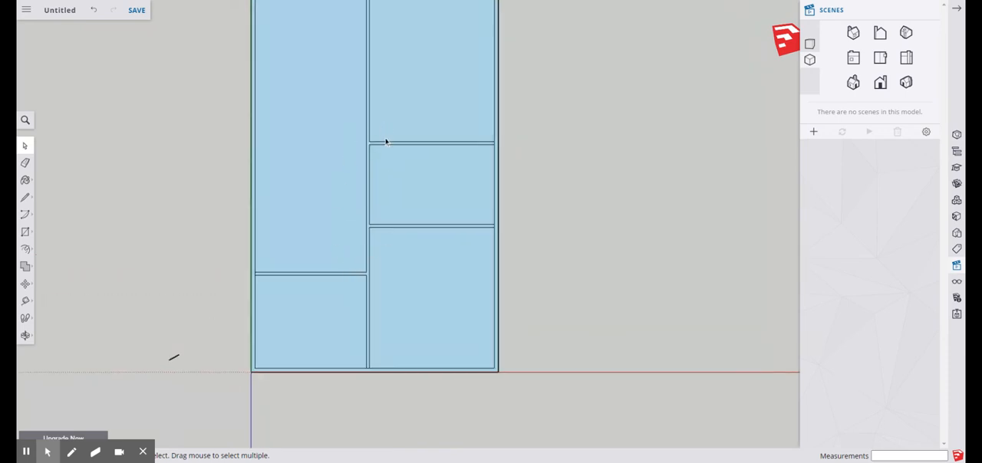
{"action": "scroll", "coordinate": [386, 283], "scroll_direction": "down", "scroll_amount": 3}
{"action": "scroll", "coordinate": [390, 197], "scroll_direction": "up", "scroll_amount": 3}
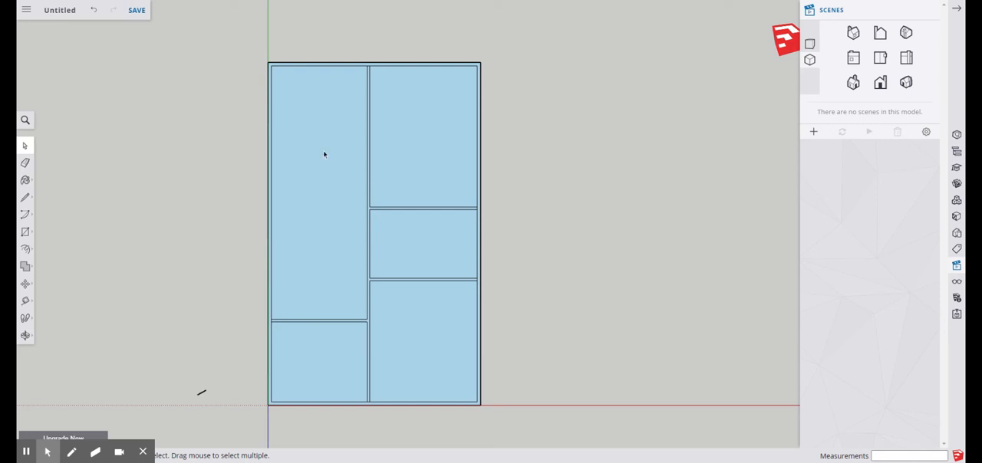
Select the large left room's face and view the floor plan obliquely in perspective projection
{"action": "left_click", "coordinate": [310, 114]}
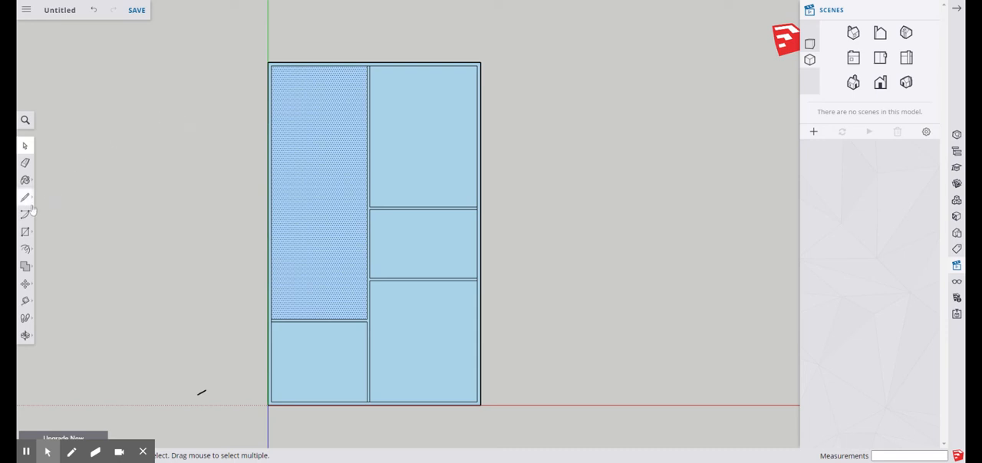
{"action": "left_click", "coordinate": [25, 337]}
{"action": "left_click_drag", "start_coordinate": [581, 347], "coordinate": [270, 59]}
{"action": "scroll", "coordinate": [374, 151], "scroll_direction": "up", "scroll_amount": 4}
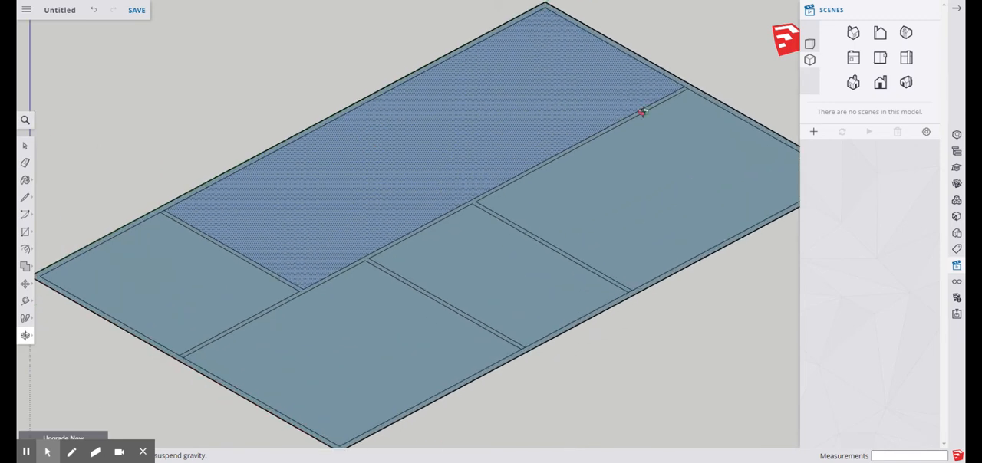
{"action": "left_click", "coordinate": [807, 43]}
{"action": "scroll", "coordinate": [412, 255], "scroll_direction": "up", "scroll_amount": 4}
{"action": "left_click_drag", "start_coordinate": [395, 311], "coordinate": [403, 296]}
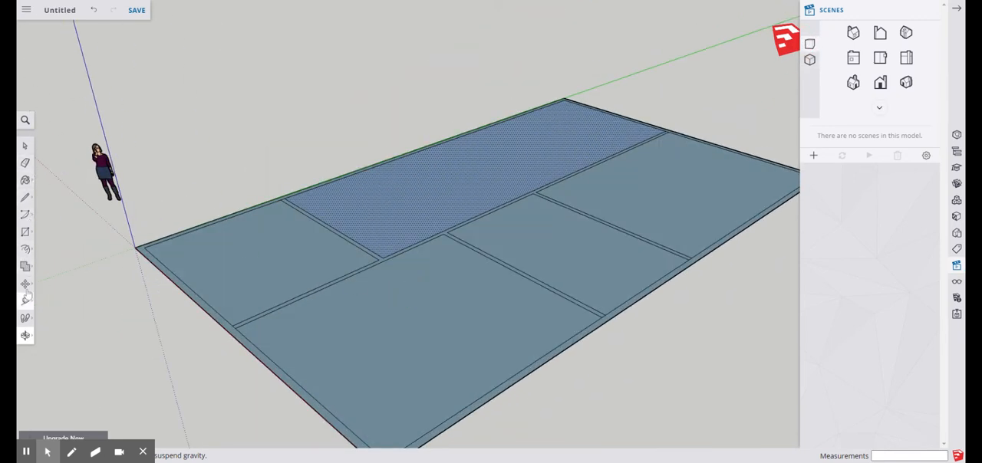
Try raising the outer walls about 3' 9" with Push/Pull and the interior walls to the same height, and undo both extrusions
{"action": "left_click", "coordinate": [25, 249]}
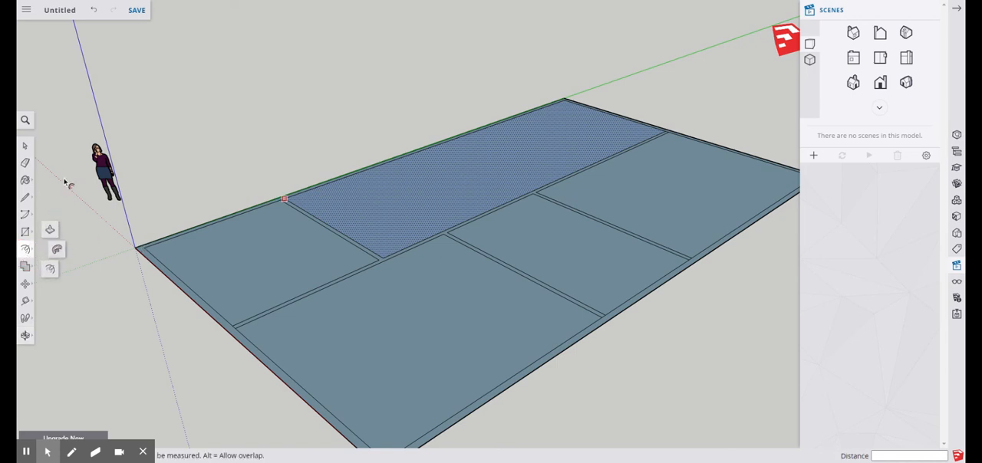
{"action": "left_click", "coordinate": [25, 146]}
{"action": "left_click", "coordinate": [209, 170]}
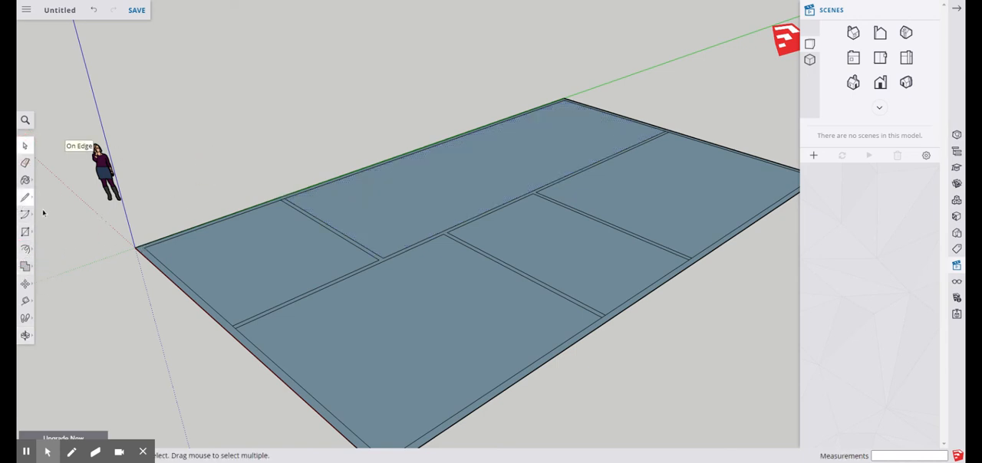
{"action": "left_click", "coordinate": [26, 250]}
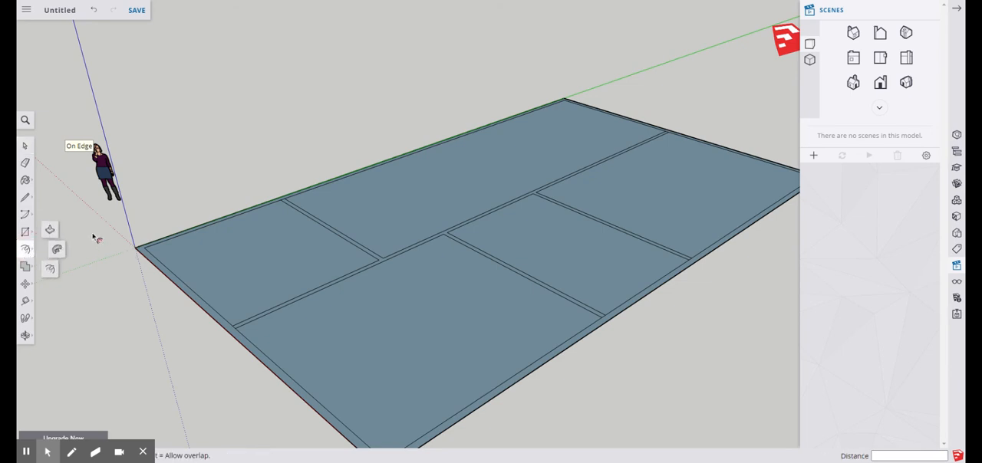
{"action": "left_click", "coordinate": [50, 229]}
{"action": "left_click_drag", "start_coordinate": [141, 248], "coordinate": [130, 209]}
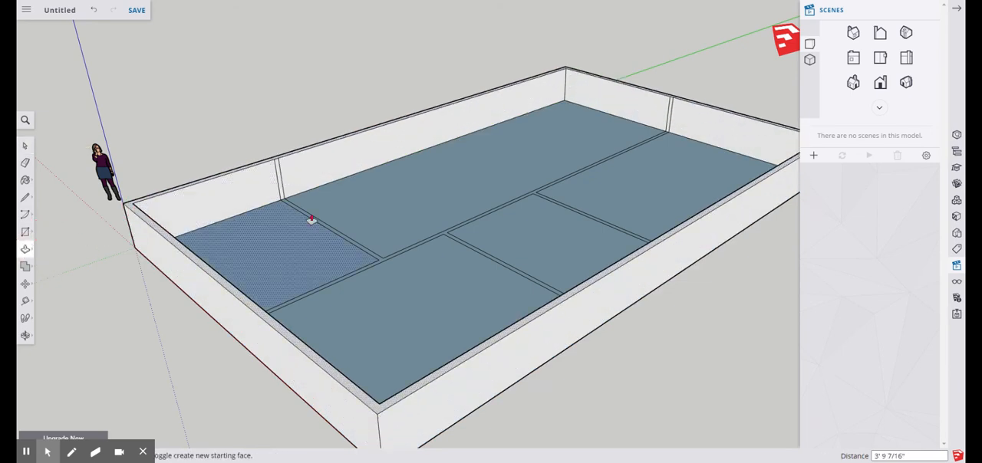
{"action": "left_click_drag", "start_coordinate": [298, 215], "coordinate": [274, 160]}
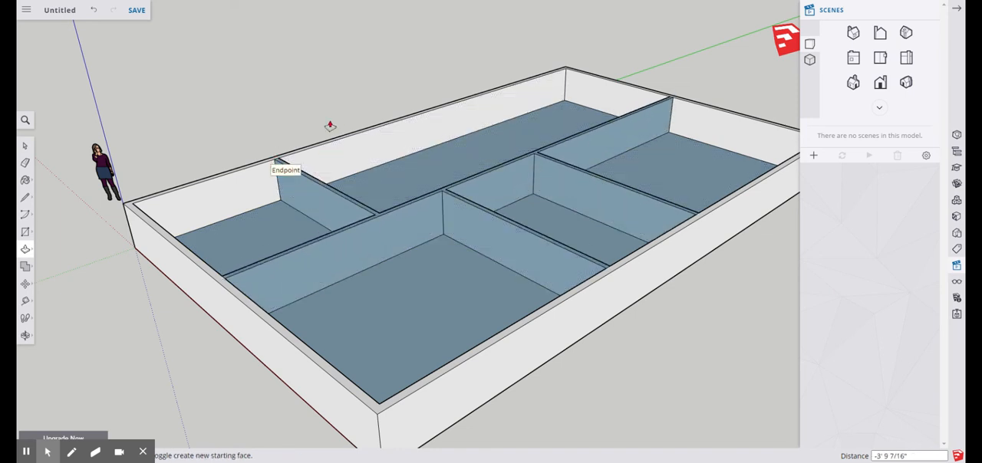
{"action": "key", "text": "ctrl+z"}
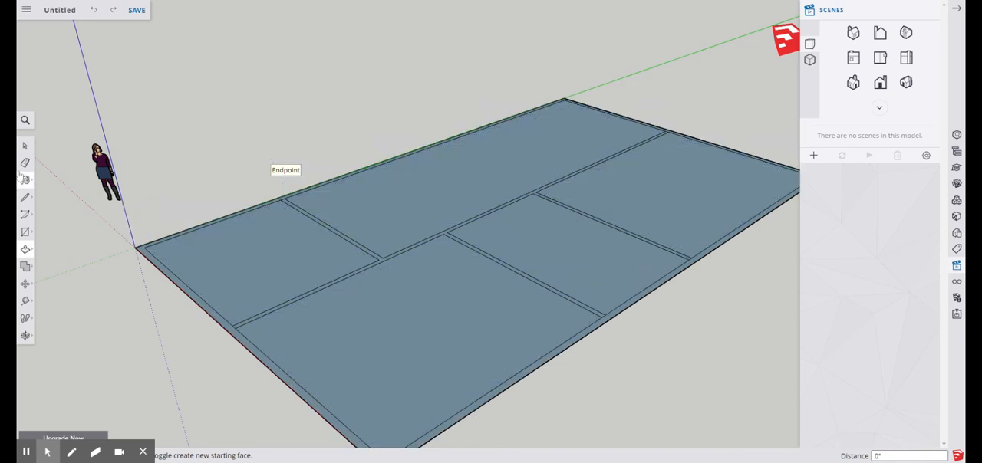
Return to the top view and delete the floor faces of the large left room and the upper right room
{"action": "left_click", "coordinate": [880, 58]}
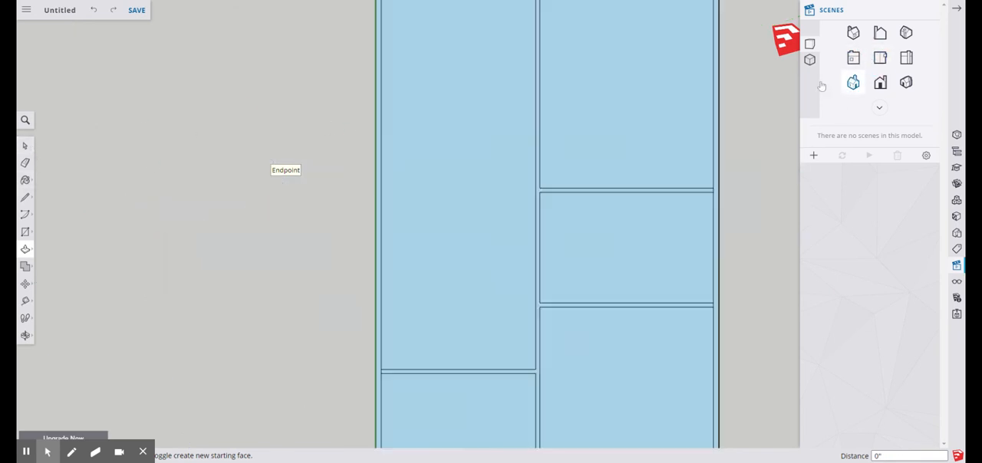
{"action": "scroll", "coordinate": [379, 299], "scroll_direction": "down", "scroll_amount": 2}
{"action": "scroll", "coordinate": [343, 330], "scroll_direction": "up", "scroll_amount": 2}
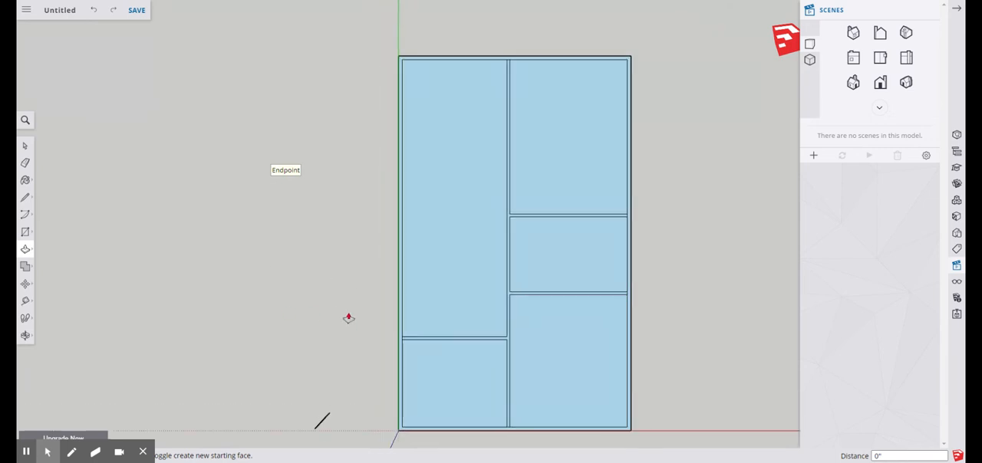
{"action": "left_click", "coordinate": [27, 147]}
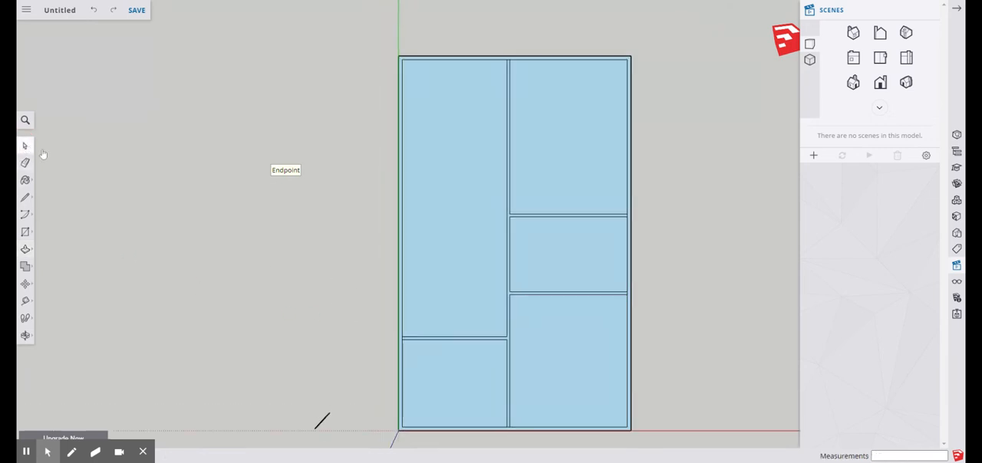
{"action": "left_click", "coordinate": [455, 143]}
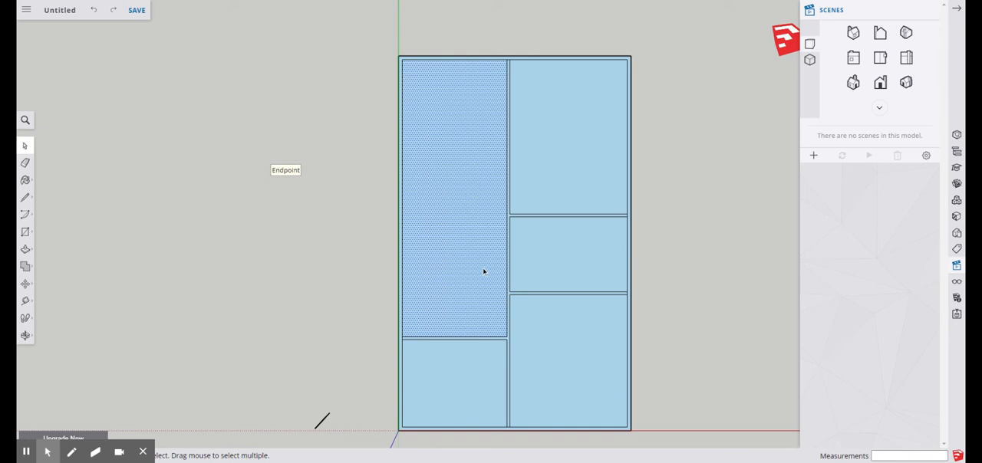
{"action": "key", "text": "Delete"}
{"action": "left_click", "coordinate": [559, 180]}
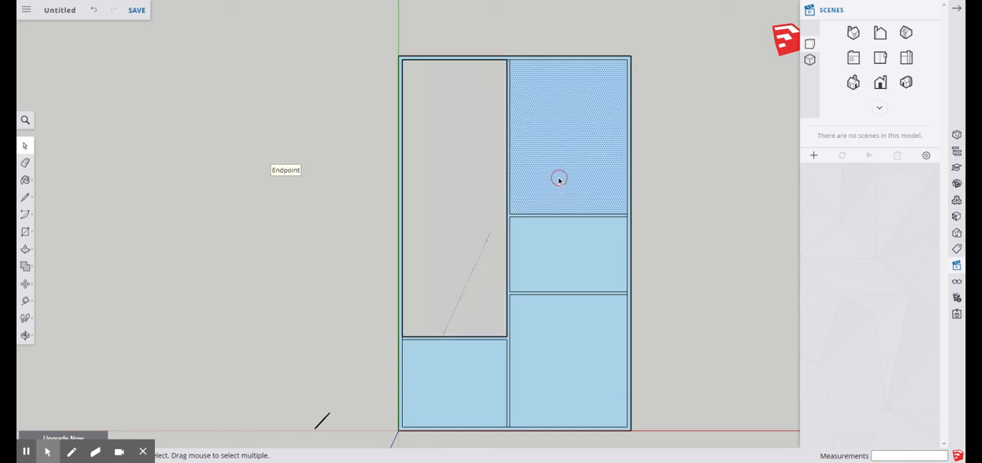
{"action": "key", "text": "Delete"}
Delete the floor faces of the middle right, lower right and lower left rooms
{"action": "left_click", "coordinate": [629, 264]}
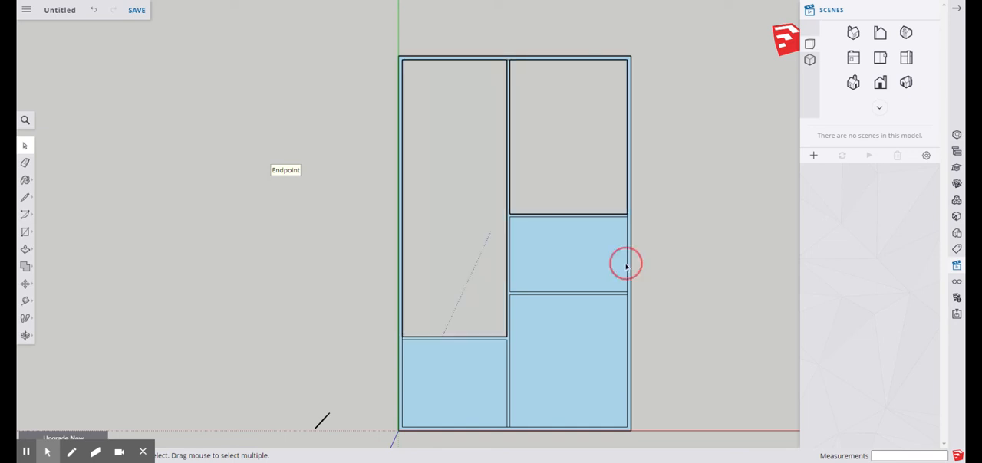
{"action": "key", "text": "Delete"}
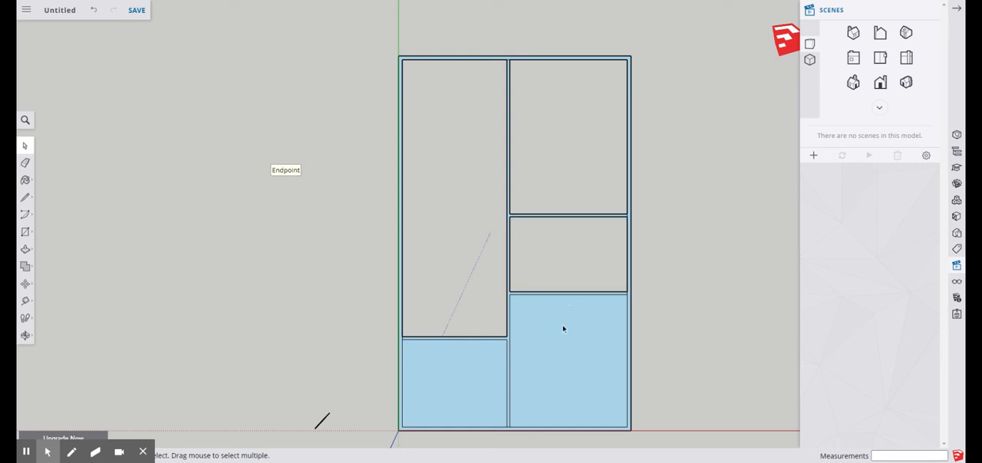
{"action": "left_click", "coordinate": [563, 329]}
{"action": "key", "text": "Delete"}
{"action": "left_click", "coordinate": [468, 396]}
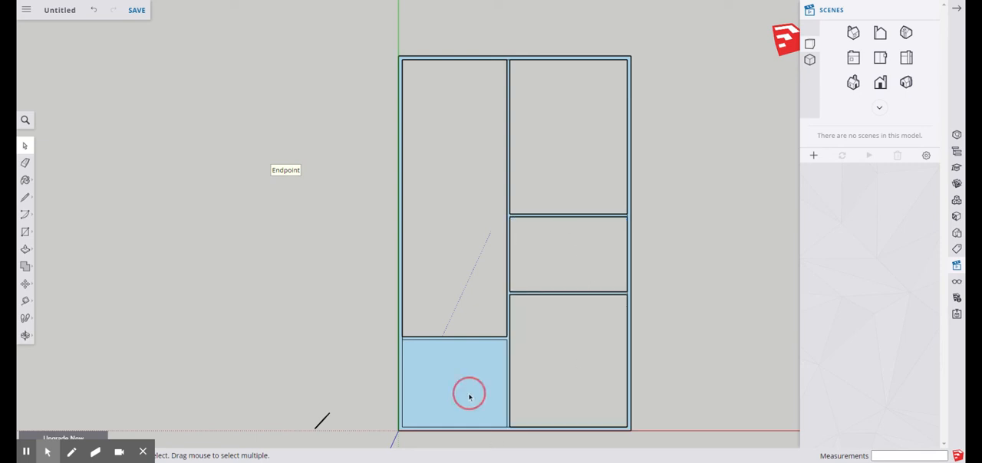
{"action": "key", "text": "Delete"}
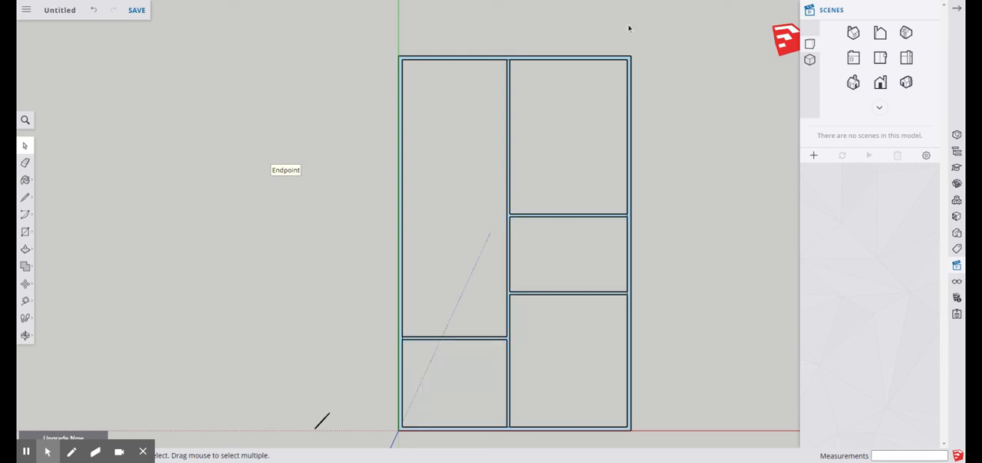
Select the whole wall layout and make it a group
{"action": "scroll", "coordinate": [304, 204], "scroll_direction": "down", "scroll_amount": 3}
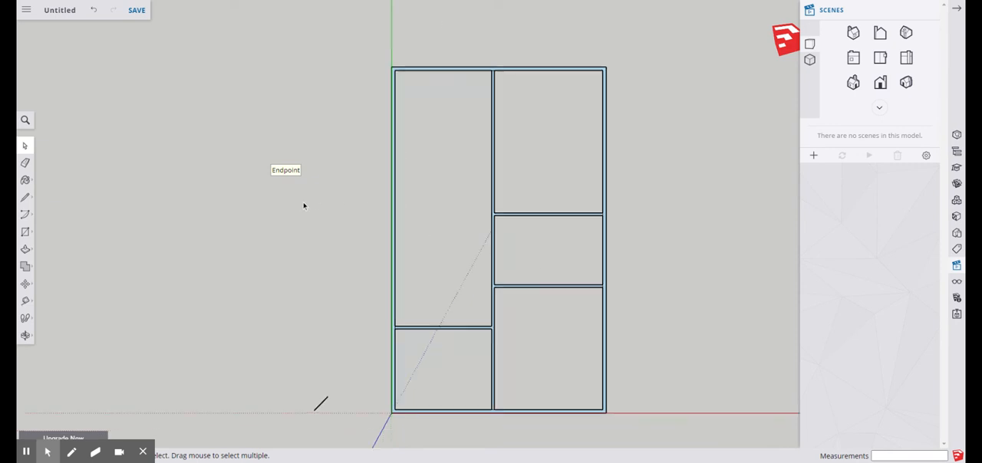
{"action": "scroll", "coordinate": [414, 219], "scroll_direction": "up", "scroll_amount": 3}
{"action": "scroll", "coordinate": [423, 219], "scroll_direction": "down", "scroll_amount": 1}
{"action": "mouse_move", "coordinate": [634, 31]}
{"action": "left_mouse_down"}
{"action": "mouse_move", "coordinate": [417, 274]}
{"action": "mouse_move", "coordinate": [331, 439]}
{"action": "mouse_move", "coordinate": [315, 420]}
{"action": "mouse_move", "coordinate": [462, 220]}
{"action": "mouse_move", "coordinate": [549, 54]}
{"action": "mouse_move", "coordinate": [618, 31]}
{"action": "mouse_move", "coordinate": [489, 167]}
{"action": "mouse_move", "coordinate": [315, 438]}
{"action": "left_mouse_up"}
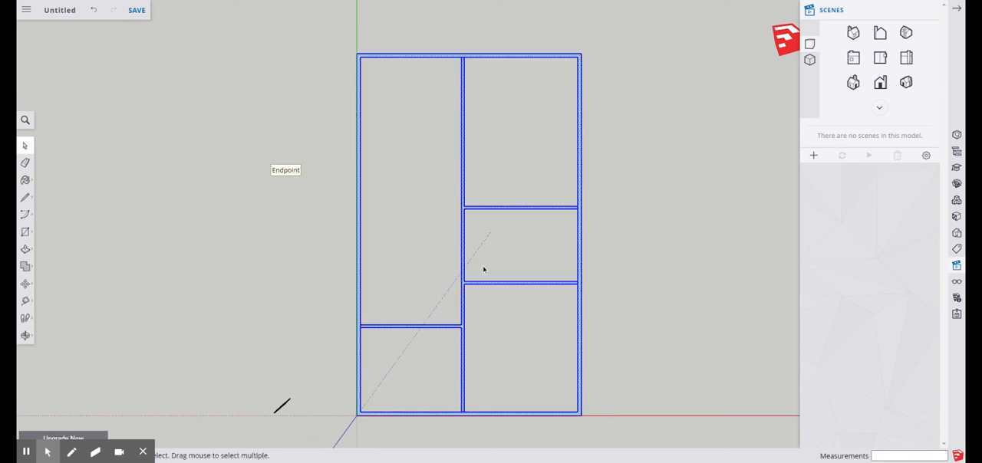
{"action": "right_click", "coordinate": [464, 141]}
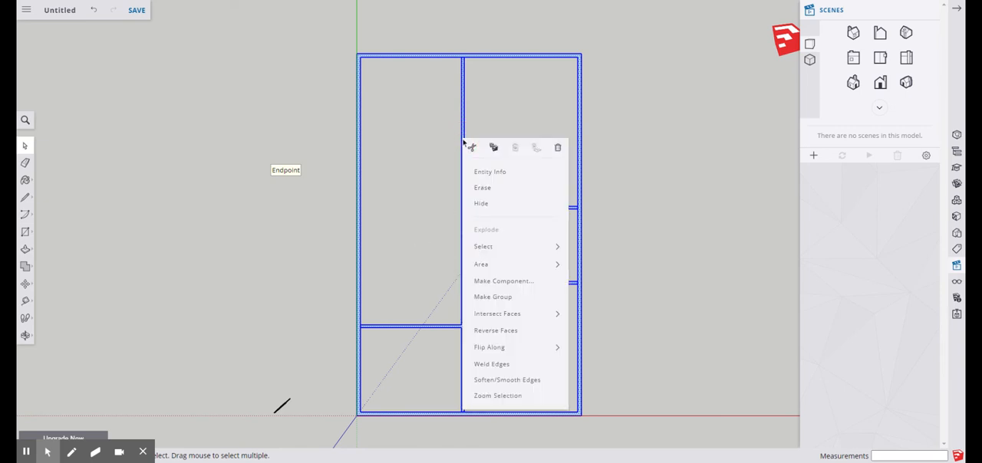
{"action": "left_click", "coordinate": [500, 304]}
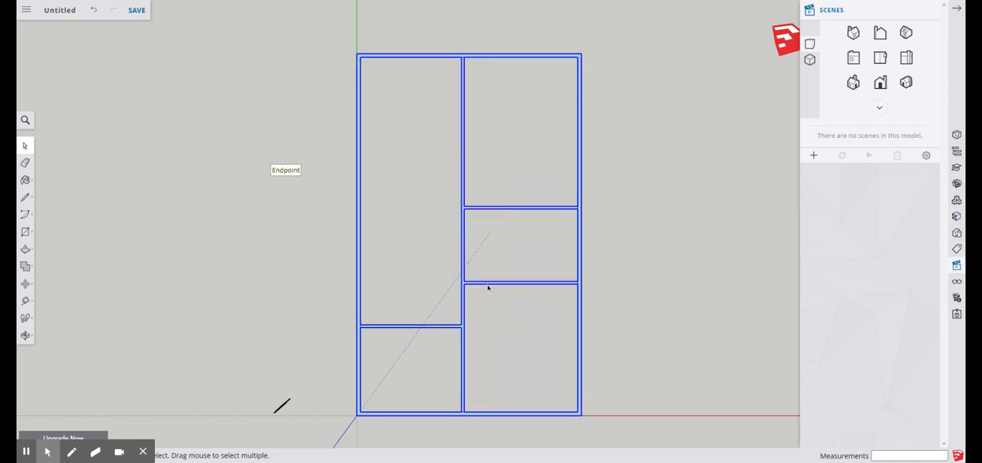
Check that the outer and interior walls select together as one group, and clear the selection
{"action": "left_click", "coordinate": [622, 125]}
{"action": "left_click", "coordinate": [463, 62]}
{"action": "scroll", "coordinate": [173, 169], "scroll_direction": "down", "scroll_amount": 2}
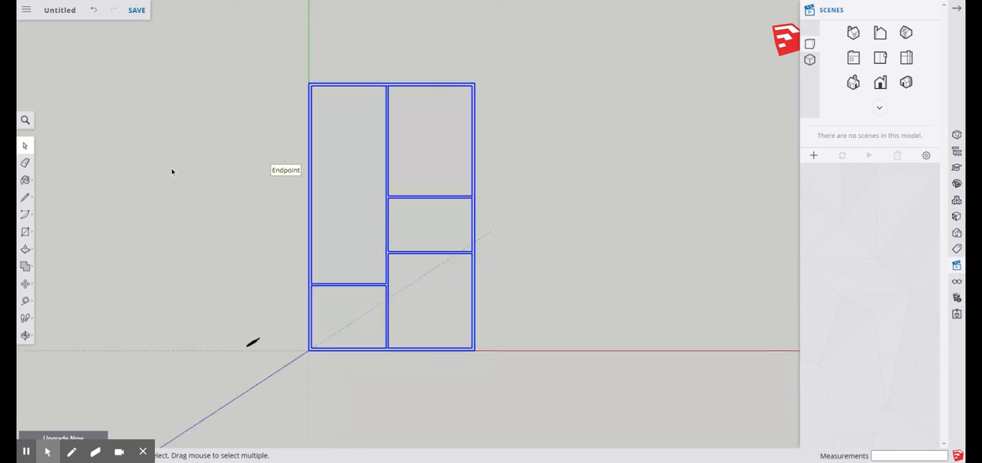
{"action": "scroll", "coordinate": [364, 169], "scroll_direction": "up", "scroll_amount": 5}
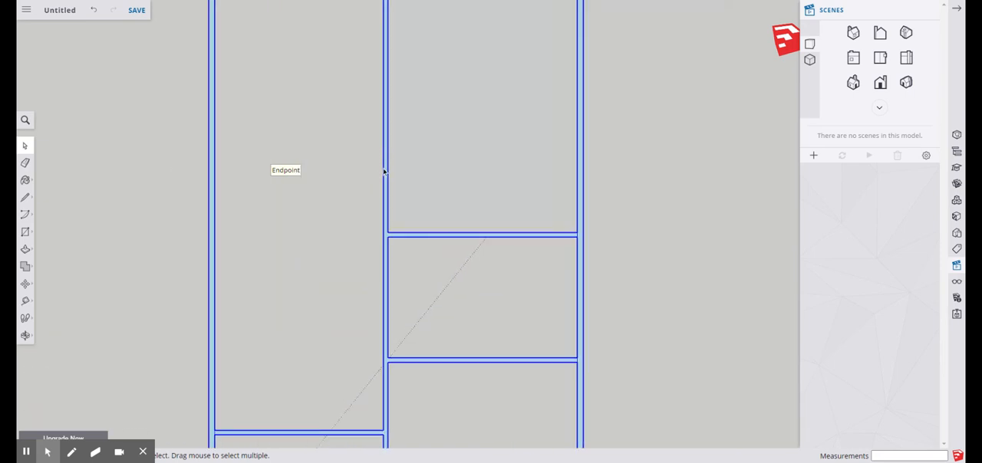
{"action": "left_click", "coordinate": [410, 162]}
{"action": "left_click", "coordinate": [385, 171]}
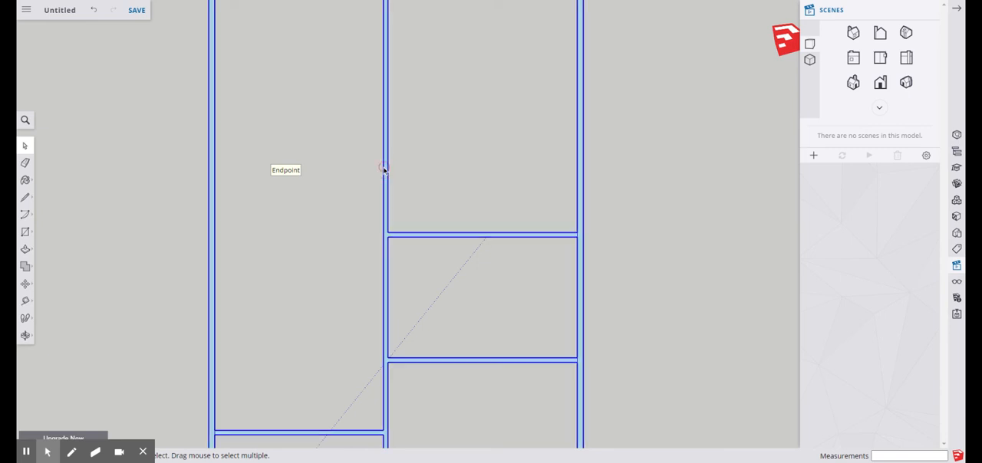
{"action": "scroll", "coordinate": [399, 184], "scroll_direction": "down", "scroll_amount": 3}
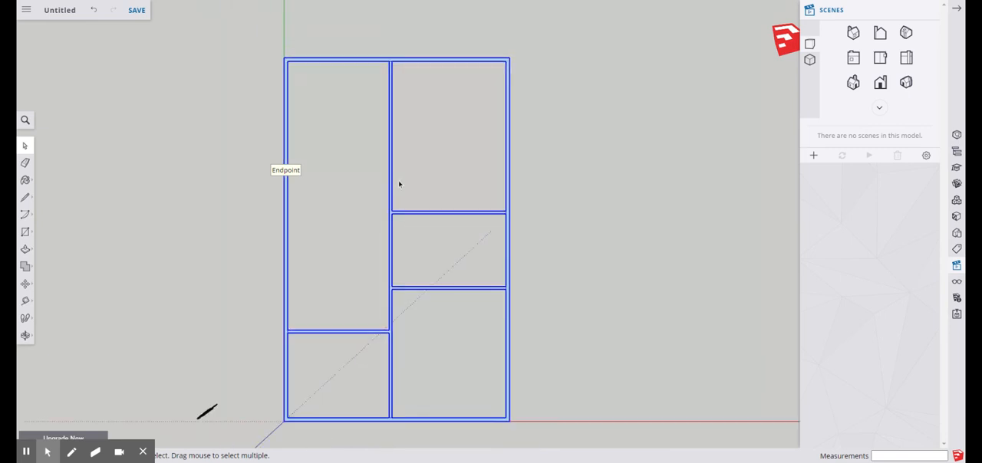
{"action": "left_click", "coordinate": [524, 172]}
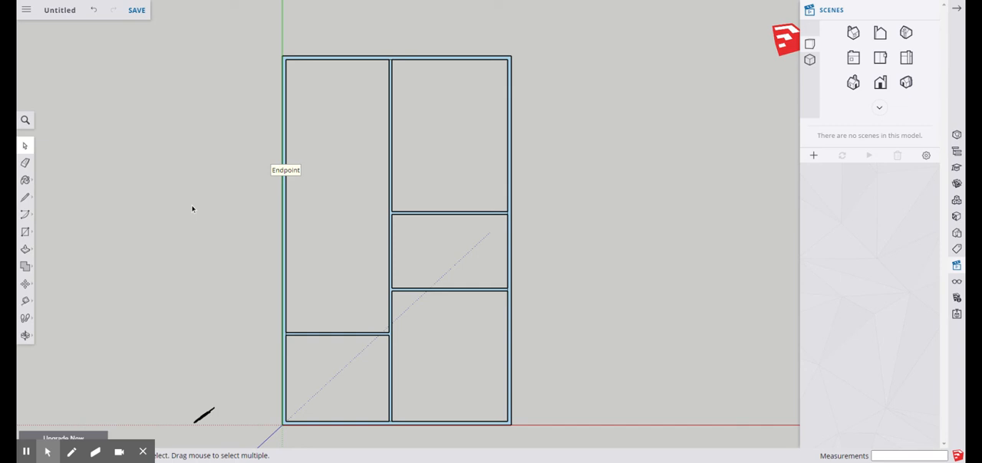
Select the wall group and show its entity information together with the model's tags
{"action": "left_click", "coordinate": [394, 153]}
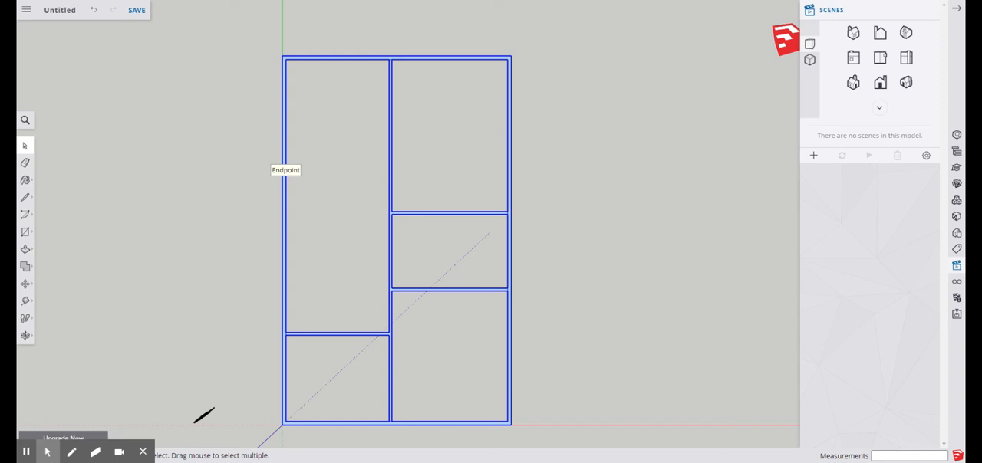
{"action": "right_click", "coordinate": [392, 147]}
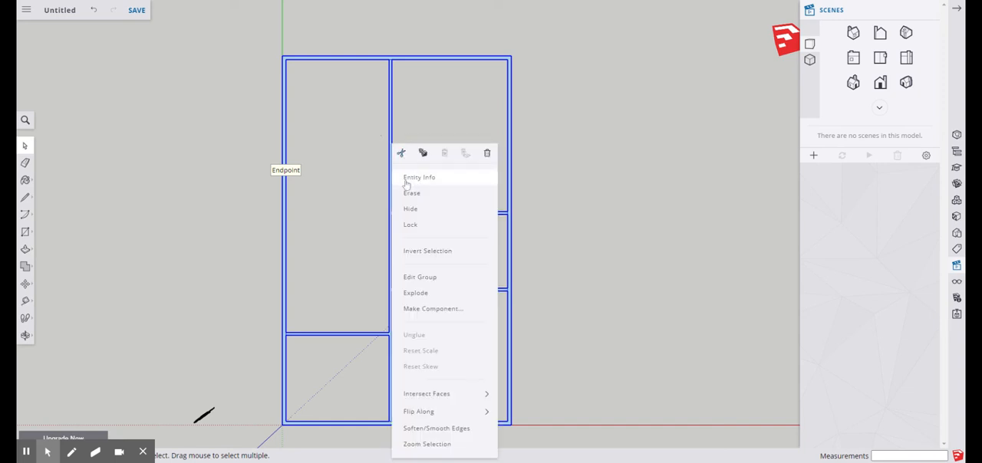
{"action": "left_click", "coordinate": [430, 181]}
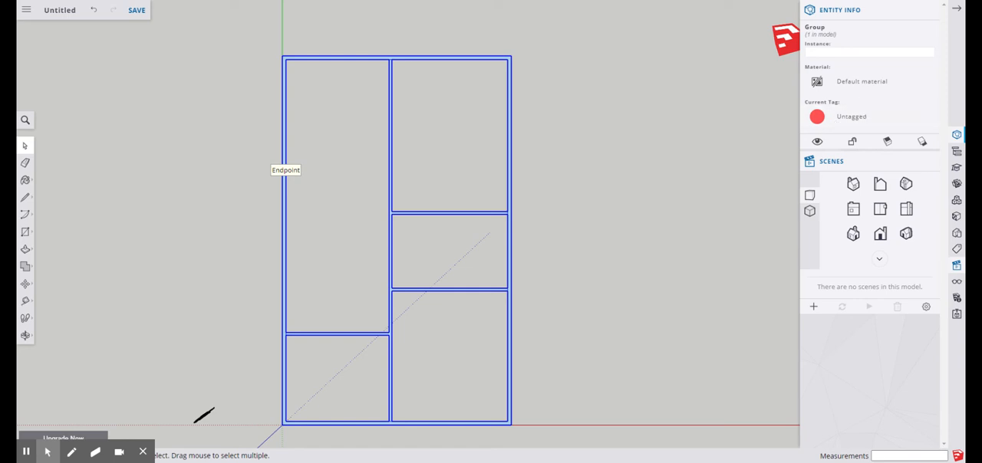
{"action": "left_click", "coordinate": [957, 250]}
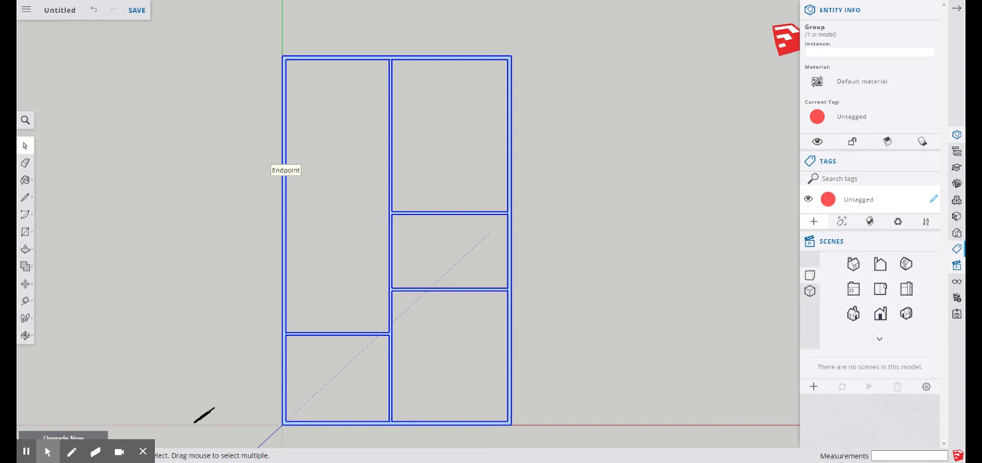
Create a new tag named Walls
{"action": "left_click", "coordinate": [814, 221]}
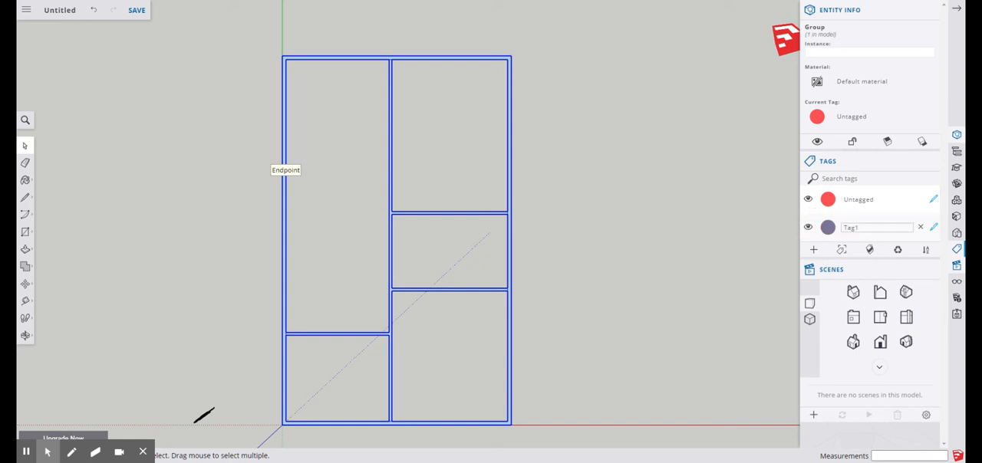
{"action": "left_click", "coordinate": [851, 227]}
{"action": "double_click", "coordinate": [850, 228]}
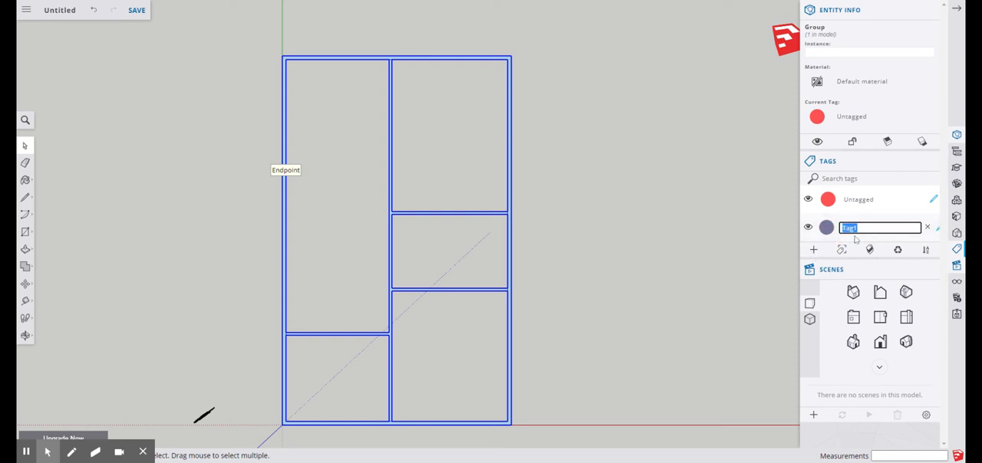
{"action": "type", "text": "Walls"}
{"action": "left_click", "coordinate": [746, 221]}
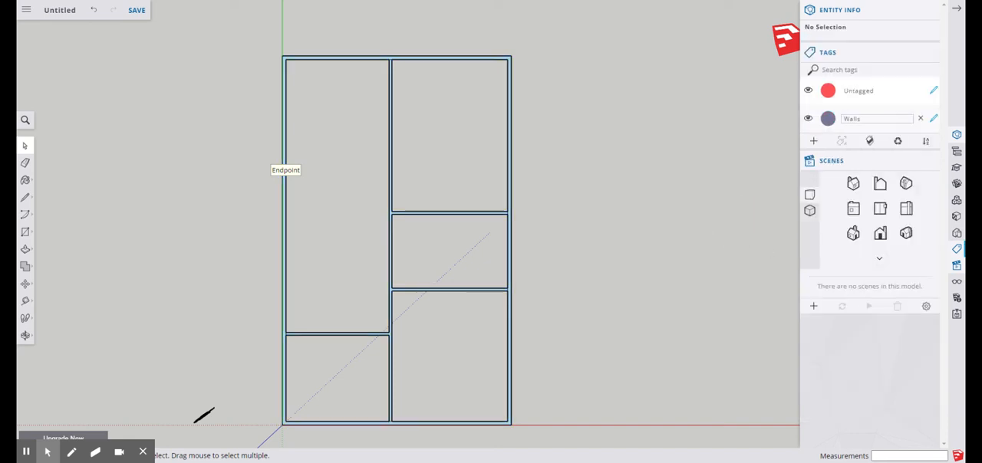
{"action": "left_click", "coordinate": [882, 122]}
{"action": "left_click", "coordinate": [785, 123]}
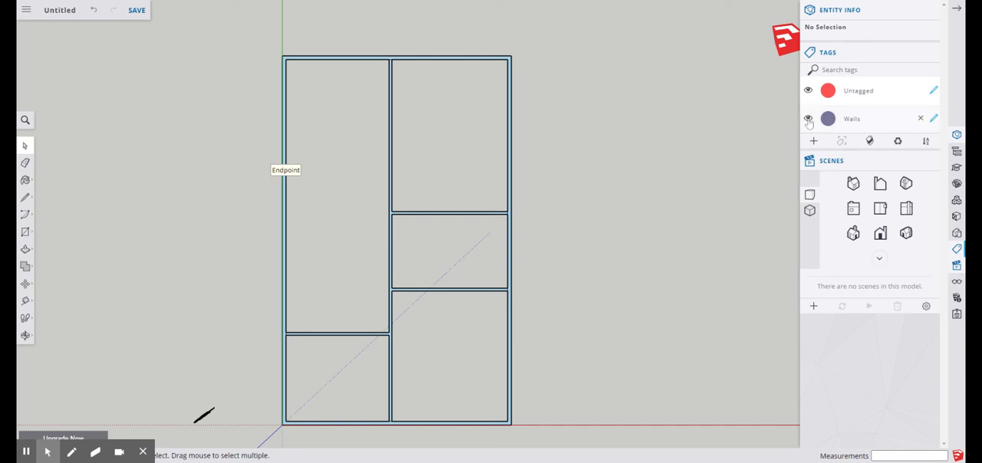
Assign the Walls tag to the wall group and test the tag by hiding and showing it
{"action": "left_click", "coordinate": [511, 60]}
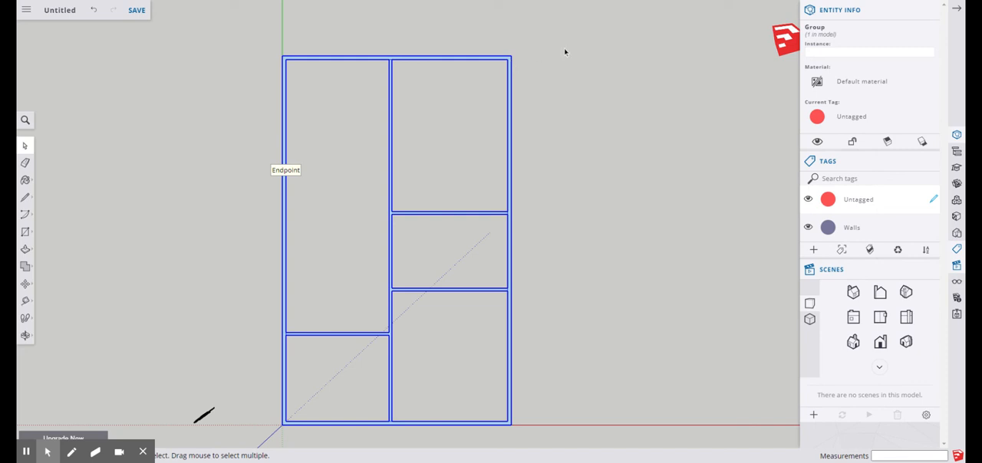
{"action": "left_click", "coordinate": [850, 119]}
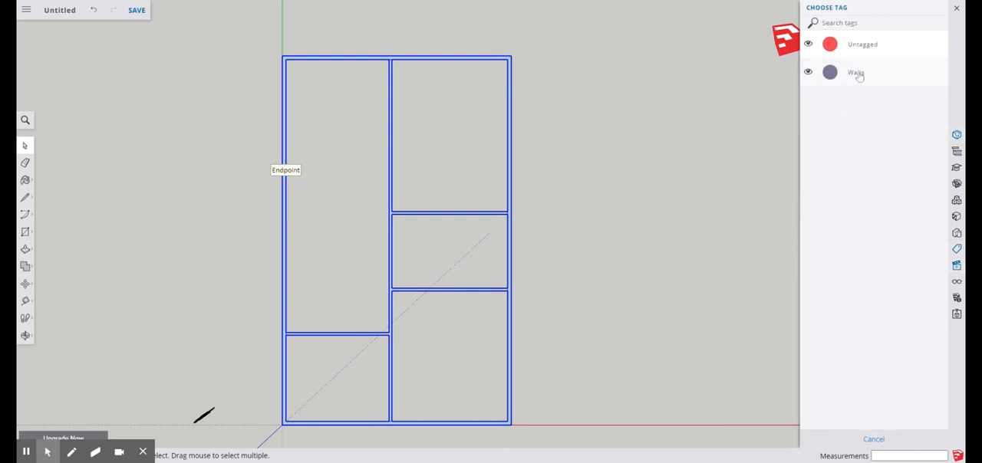
{"action": "left_click", "coordinate": [857, 72]}
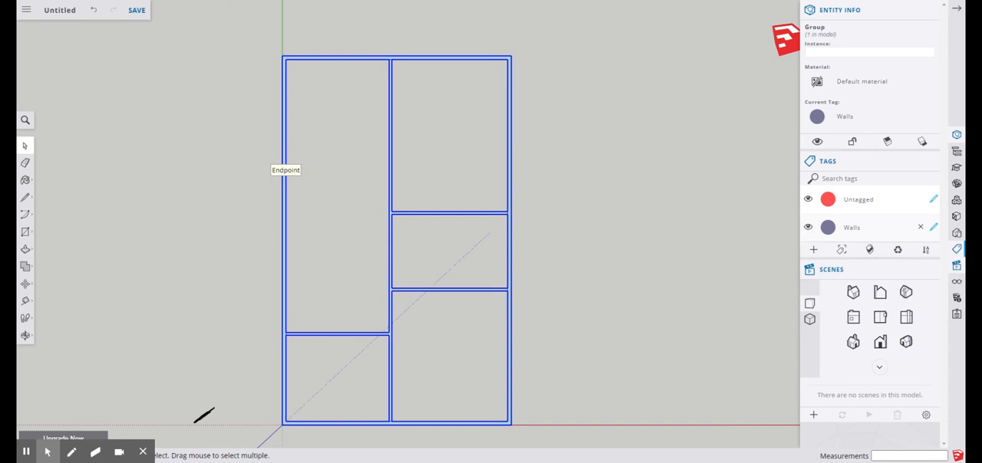
{"action": "left_click", "coordinate": [808, 227]}
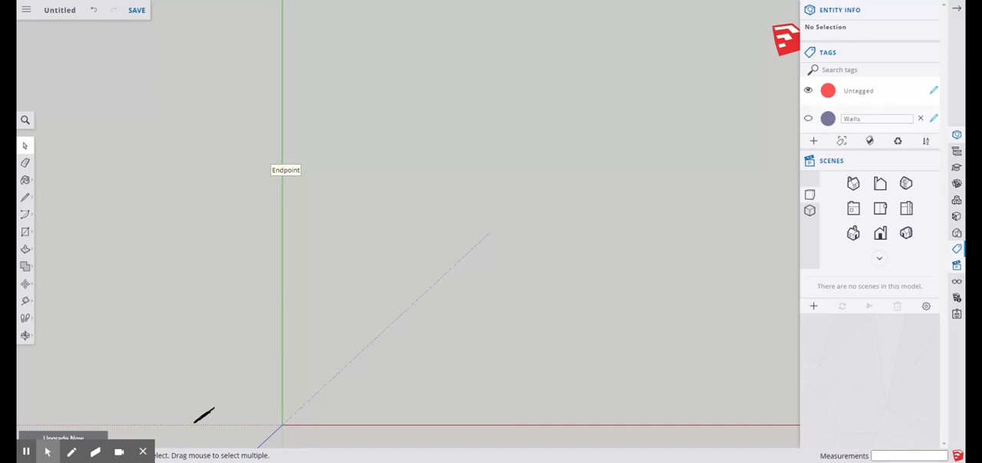
{"action": "left_click", "coordinate": [809, 120]}
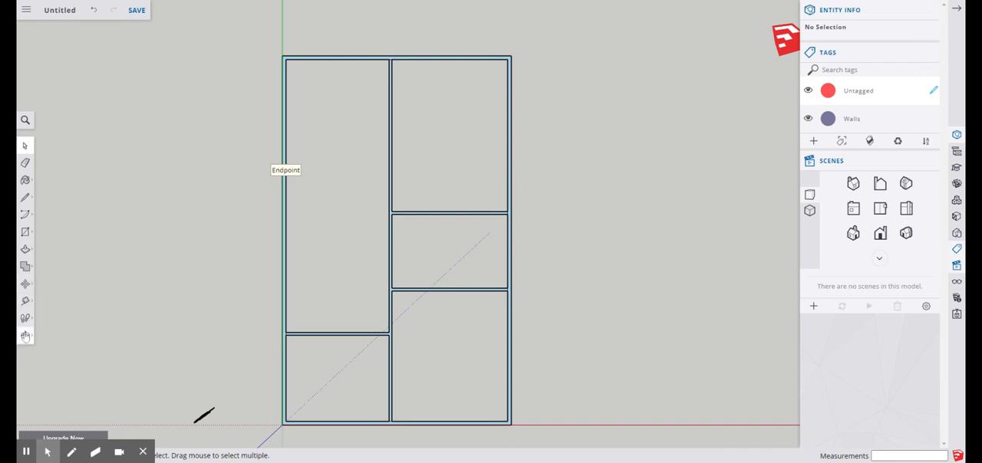
Orbit to an angled 3D view of the floor plan and open the wall group for editing
{"action": "left_click", "coordinate": [25, 336]}
{"action": "left_click_drag", "start_coordinate": [581, 381], "coordinate": [141, 64]}
{"action": "left_click_drag", "start_coordinate": [186, 226], "coordinate": [478, 188]}
{"action": "scroll", "coordinate": [496, 285], "scroll_direction": "up", "scroll_amount": 5}
{"action": "scroll", "coordinate": [485, 290], "scroll_direction": "up", "scroll_amount": 3}
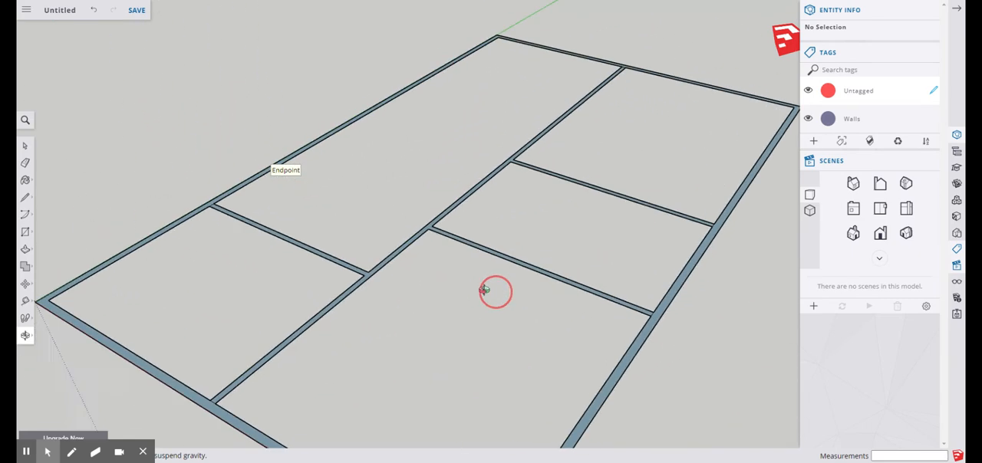
{"action": "left_click_drag", "start_coordinate": [485, 290], "coordinate": [417, 249]}
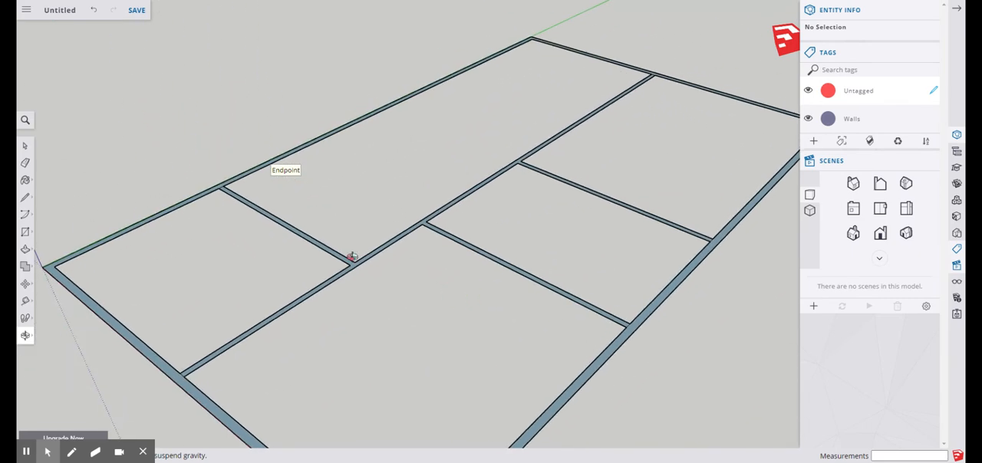
{"action": "left_click", "coordinate": [25, 146]}
{"action": "left_click", "coordinate": [227, 181]}
{"action": "scroll", "coordinate": [242, 165], "scroll_direction": "down", "scroll_amount": 1}
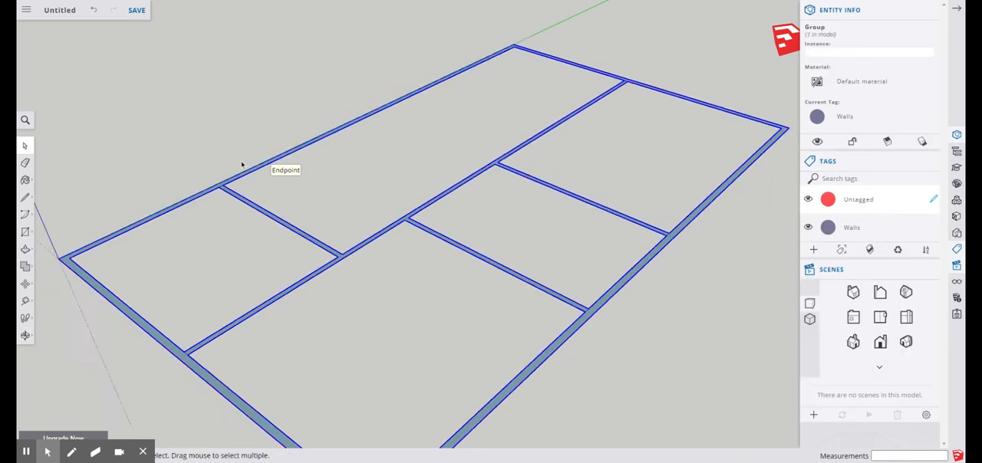
{"action": "scroll", "coordinate": [242, 164], "scroll_direction": "down", "scroll_amount": 2}
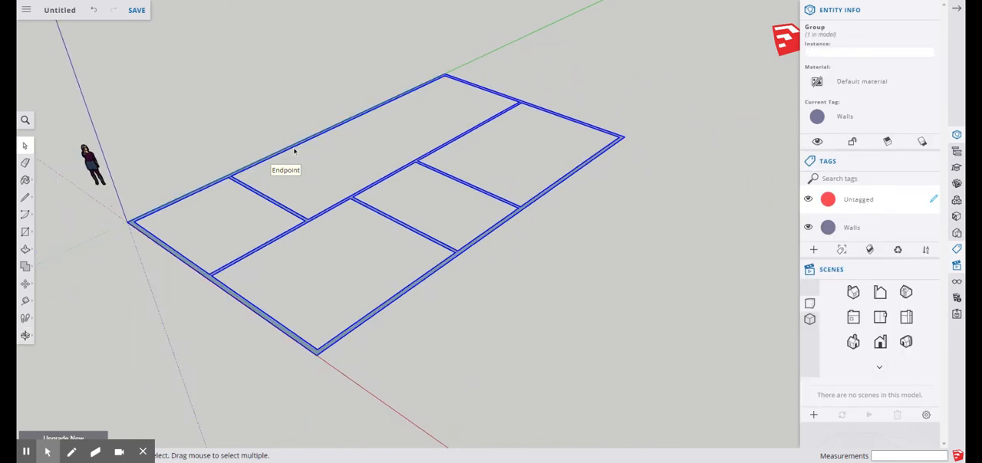
{"action": "scroll", "coordinate": [234, 188], "scroll_direction": "up", "scroll_amount": 5}
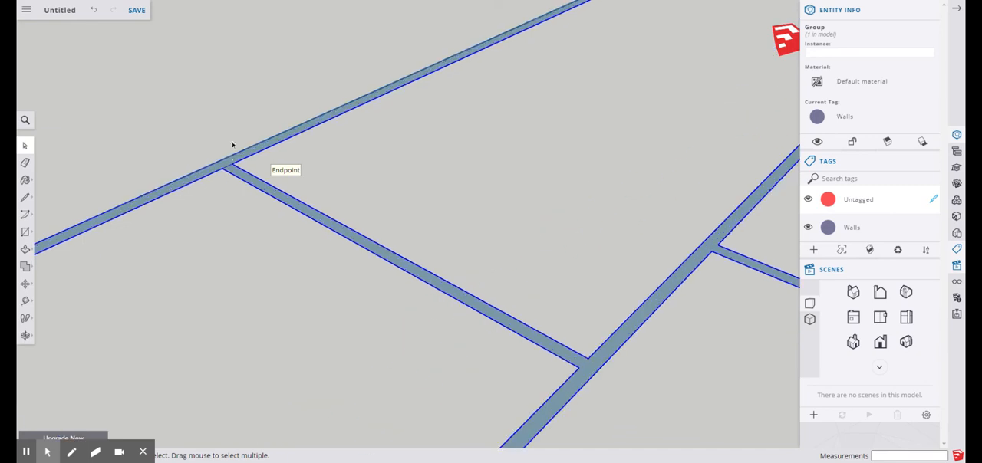
{"action": "scroll", "coordinate": [265, 162], "scroll_direction": "down", "scroll_amount": 5}
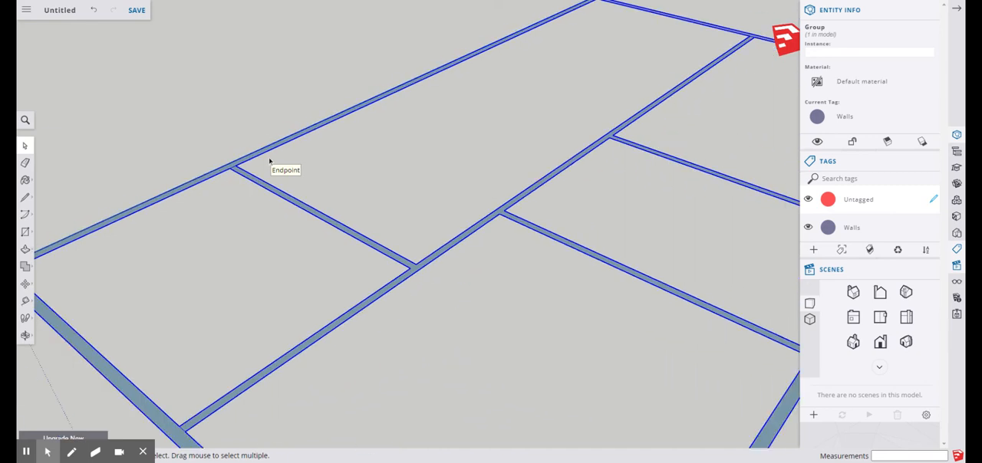
{"action": "scroll", "coordinate": [269, 160], "scroll_direction": "up", "scroll_amount": 2}
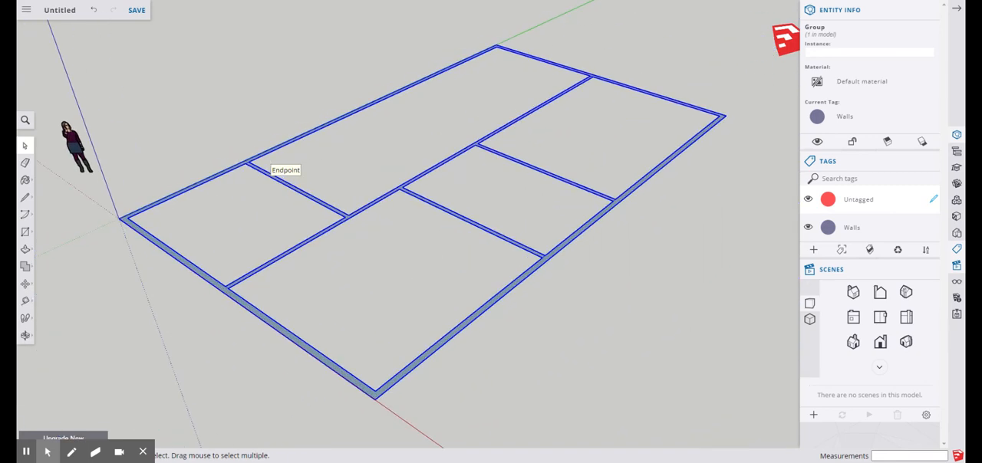
{"action": "double_click", "coordinate": [259, 173]}
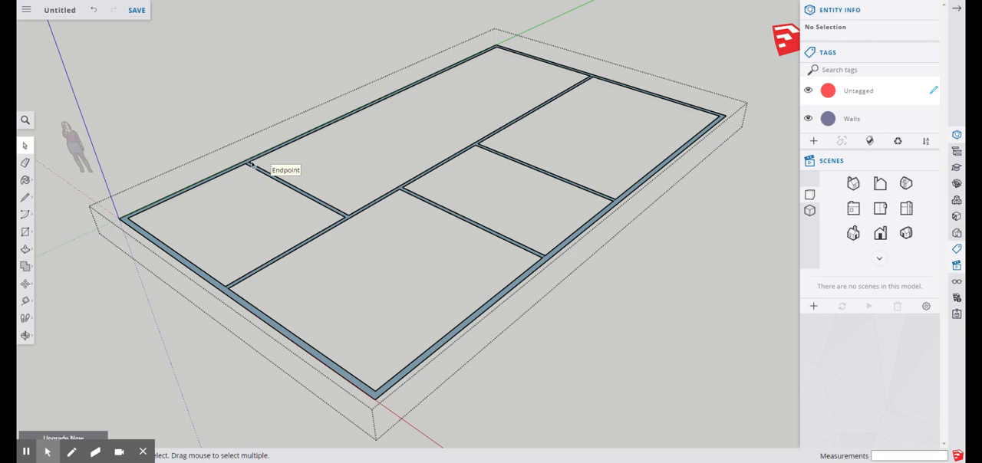
Close the wall group and check what can be selected from outside it
{"action": "scroll", "coordinate": [386, 213], "scroll_direction": "down", "scroll_amount": 3}
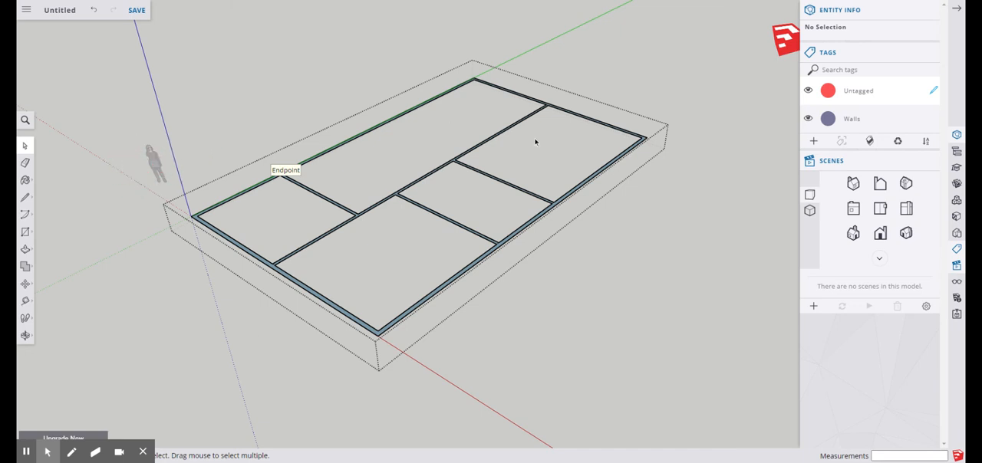
{"action": "scroll", "coordinate": [265, 153], "scroll_direction": "up", "scroll_amount": 3}
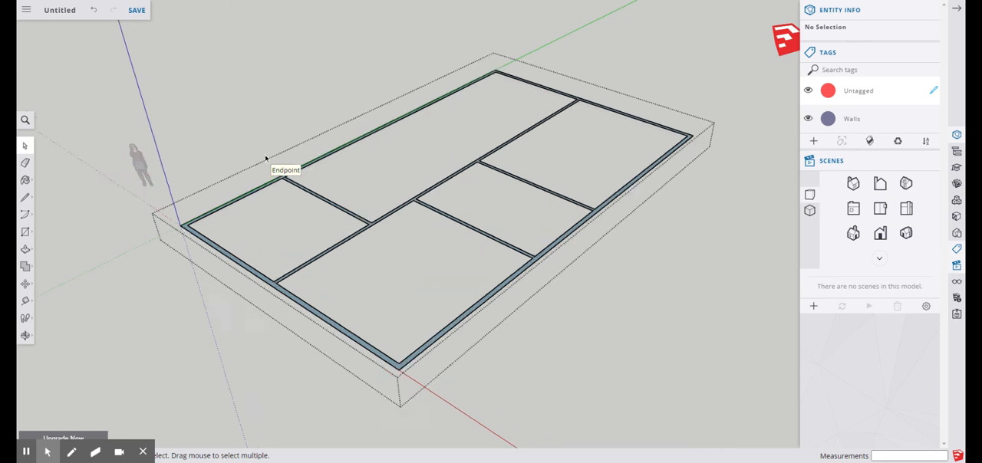
{"action": "scroll", "coordinate": [252, 191], "scroll_direction": "down", "scroll_amount": 3}
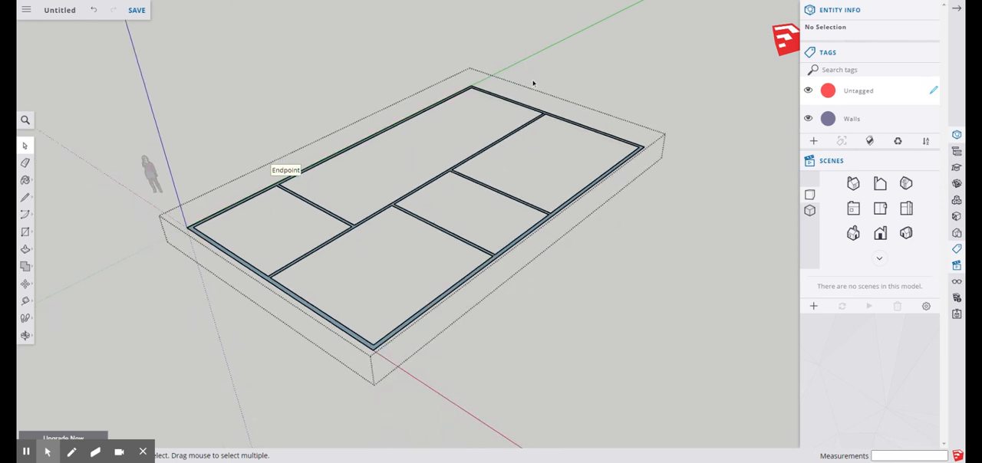
{"action": "left_click", "coordinate": [218, 118]}
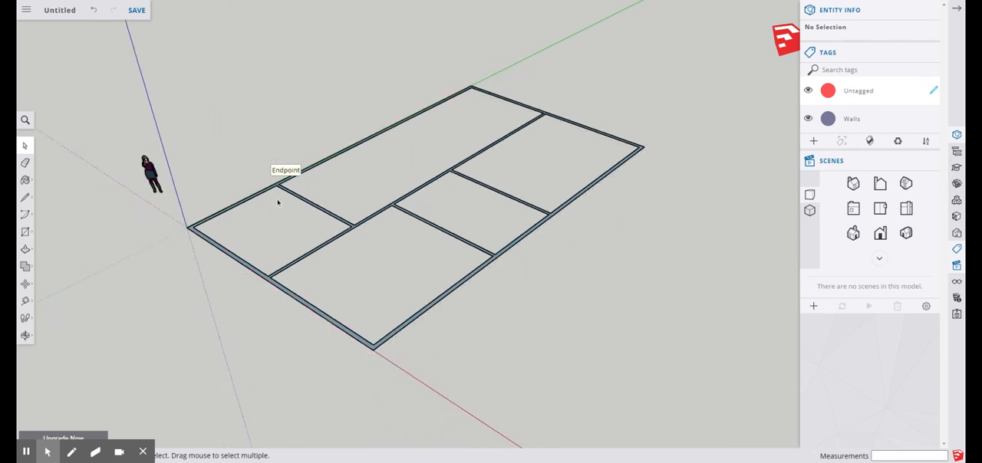
{"action": "left_click", "coordinate": [151, 175]}
{"action": "left_click", "coordinate": [245, 197]}
{"action": "left_click", "coordinate": [247, 201]}
{"action": "left_click", "coordinate": [237, 146]}
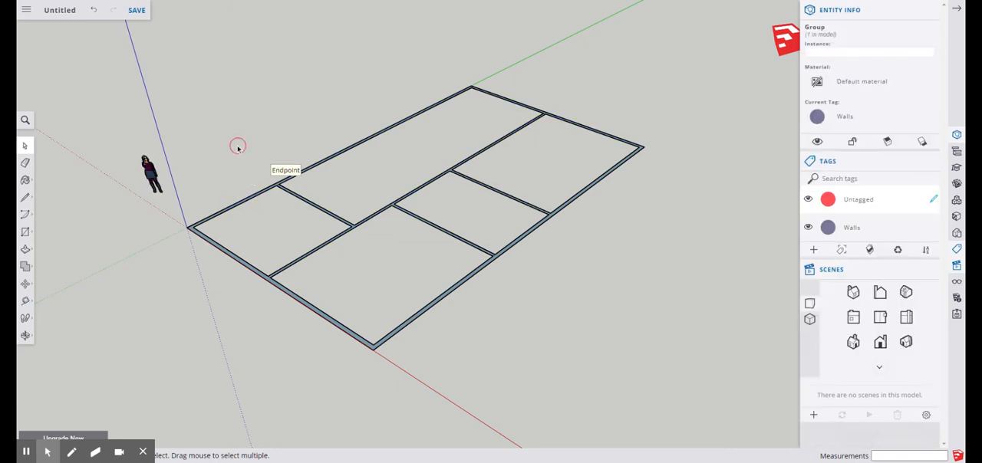
Reopen the wall group for editing
{"action": "double_click", "coordinate": [290, 191]}
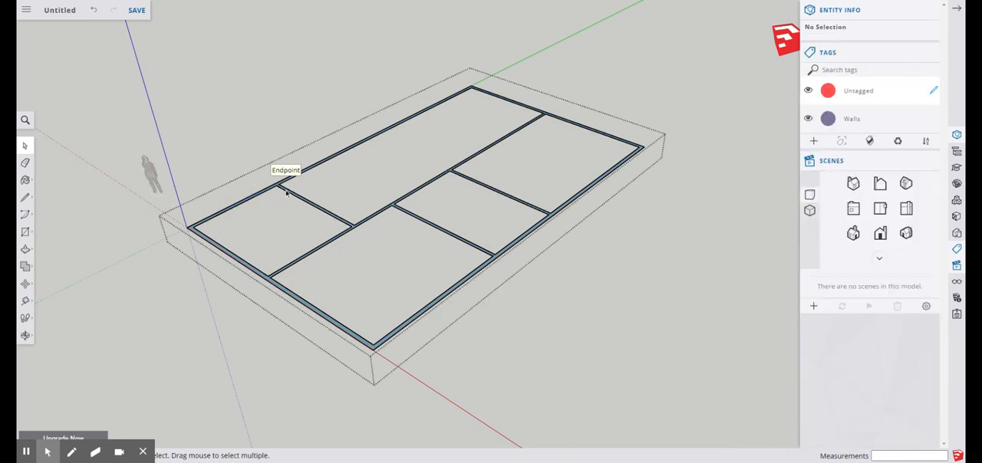
{"action": "scroll", "coordinate": [290, 192], "scroll_direction": "up", "scroll_amount": 4}
{"action": "scroll", "coordinate": [290, 191], "scroll_direction": "down", "scroll_amount": 3}
{"action": "scroll", "coordinate": [279, 185], "scroll_direction": "down", "scroll_amount": 1}
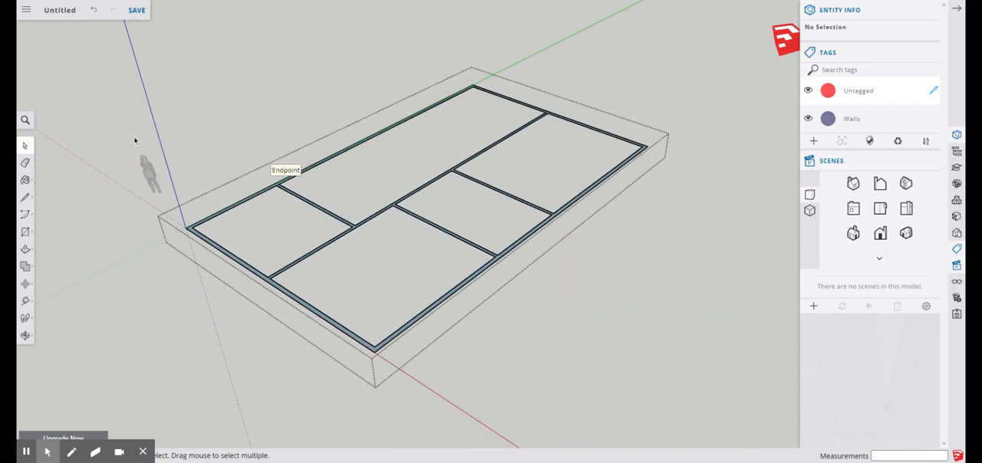
Examine with the Push/Pull tool how the wall faces are divided where the short interior wall meets the outer wall
{"action": "left_click", "coordinate": [24, 252]}
{"action": "scroll", "coordinate": [180, 228], "scroll_direction": "up", "scroll_amount": 6}
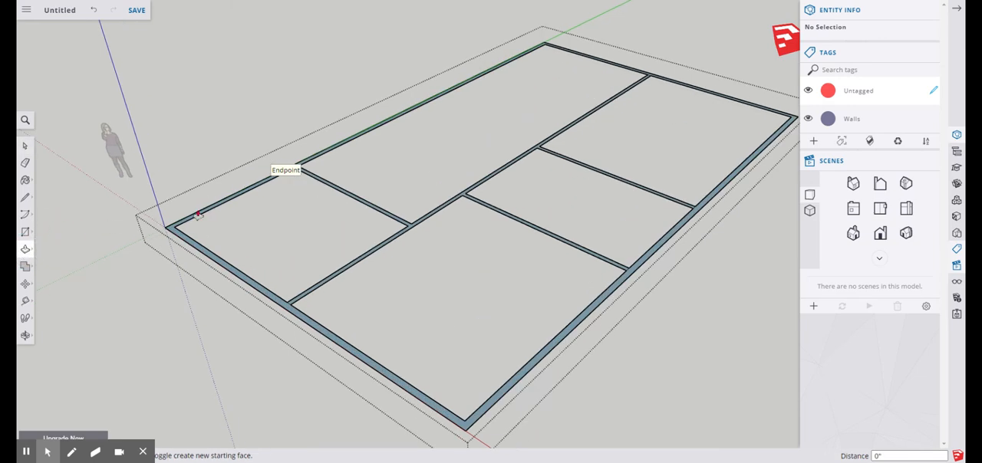
{"action": "left_click", "coordinate": [163, 261]}
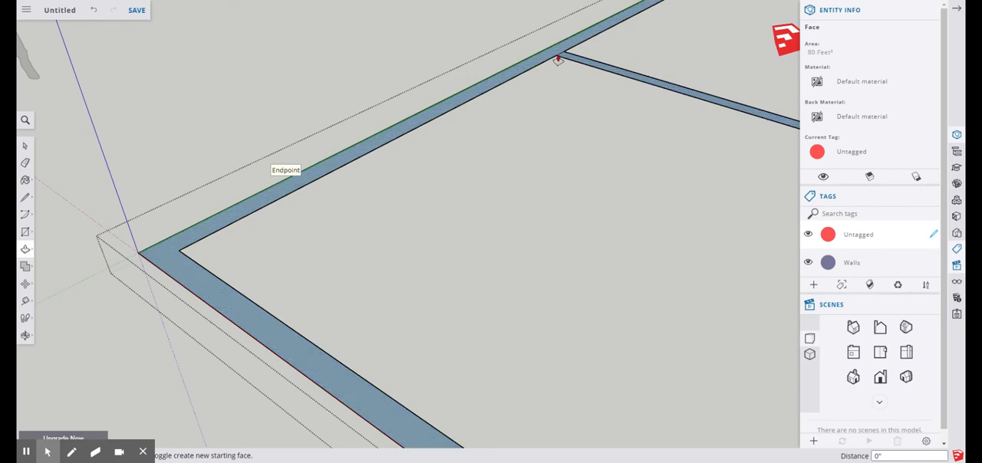
{"action": "scroll", "coordinate": [558, 60], "scroll_direction": "up", "scroll_amount": 5}
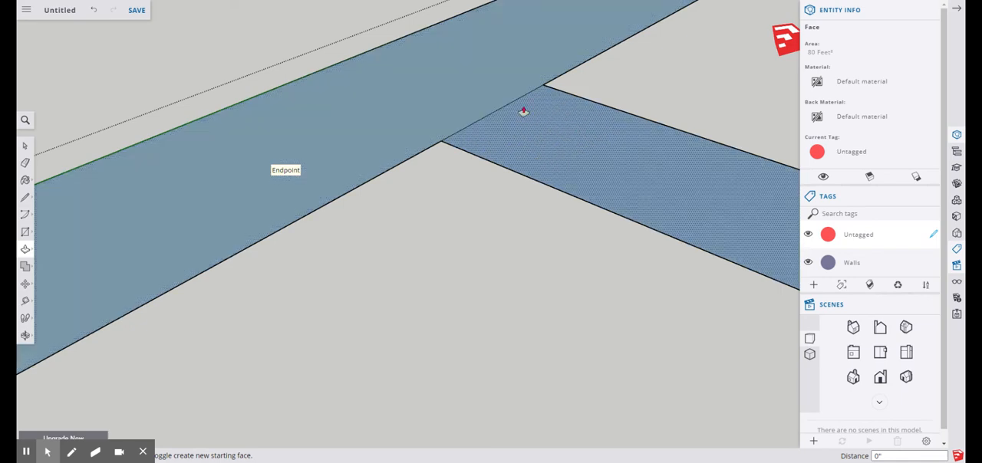
{"action": "scroll", "coordinate": [432, 125], "scroll_direction": "down", "scroll_amount": 5}
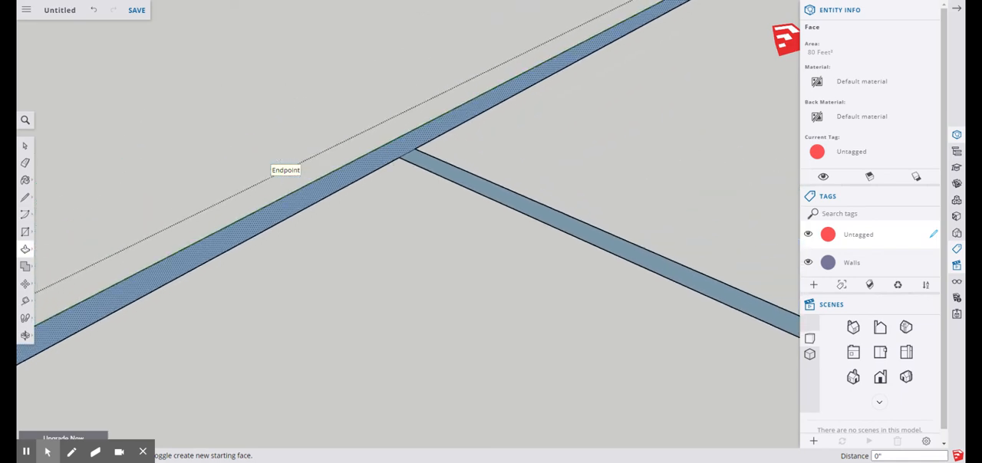
{"action": "scroll", "coordinate": [393, 155], "scroll_direction": "down", "scroll_amount": 5}
{"action": "scroll", "coordinate": [447, 158], "scroll_direction": "up", "scroll_amount": 5}
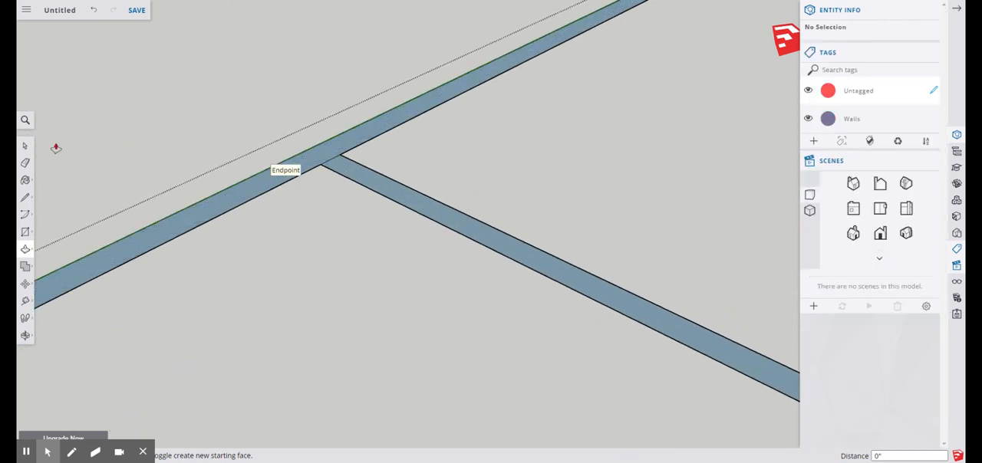
Delete the dividing edge between the outer wall and the short interior wall, and check the resulting face with Push/Pull
{"action": "left_click", "coordinate": [25, 146]}
{"action": "left_click", "coordinate": [333, 163]}
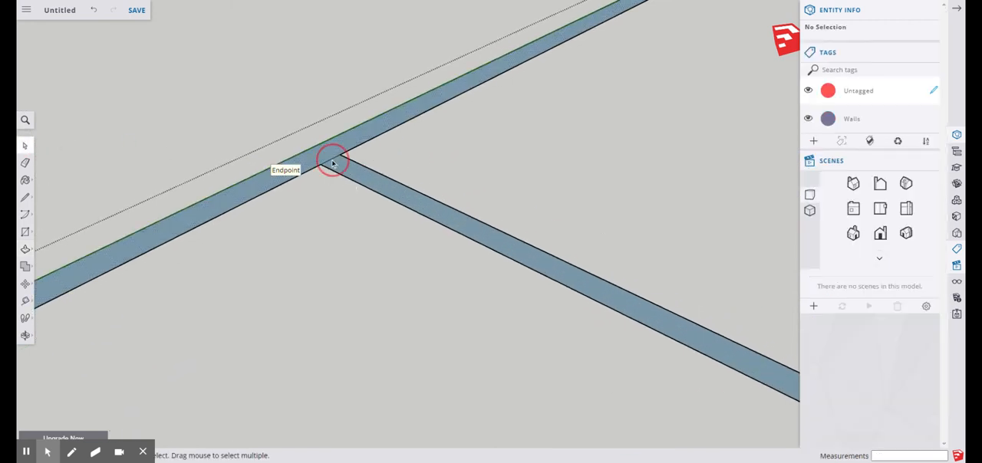
{"action": "left_click", "coordinate": [372, 154]}
{"action": "left_click", "coordinate": [25, 250]}
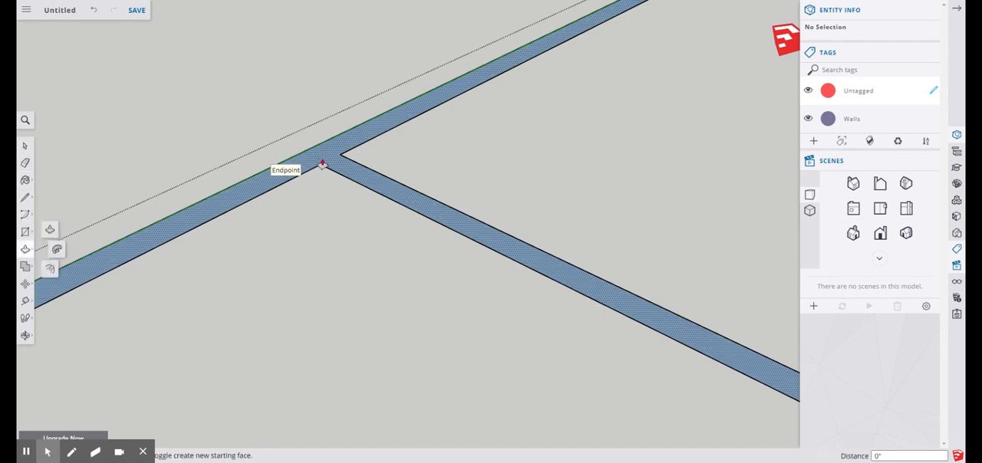
{"action": "scroll", "coordinate": [323, 158], "scroll_direction": "down", "scroll_amount": 5}
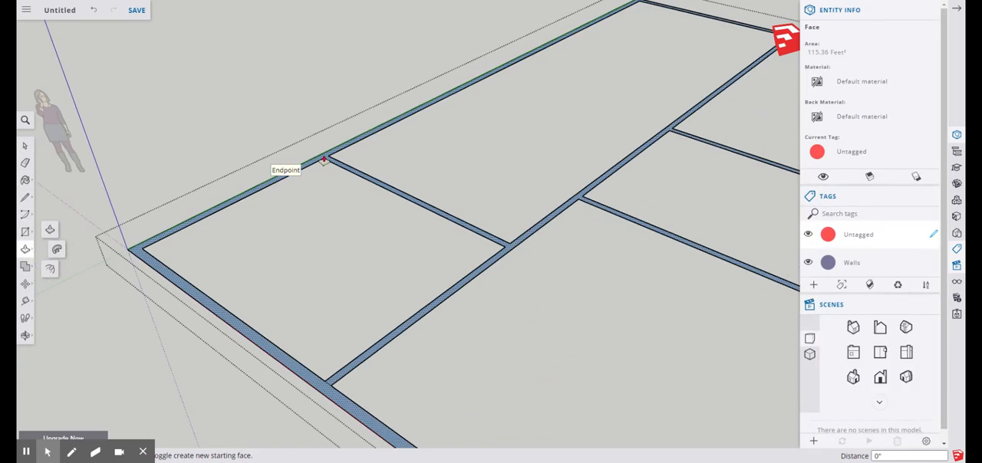
{"action": "scroll", "coordinate": [323, 159], "scroll_direction": "up", "scroll_amount": 5}
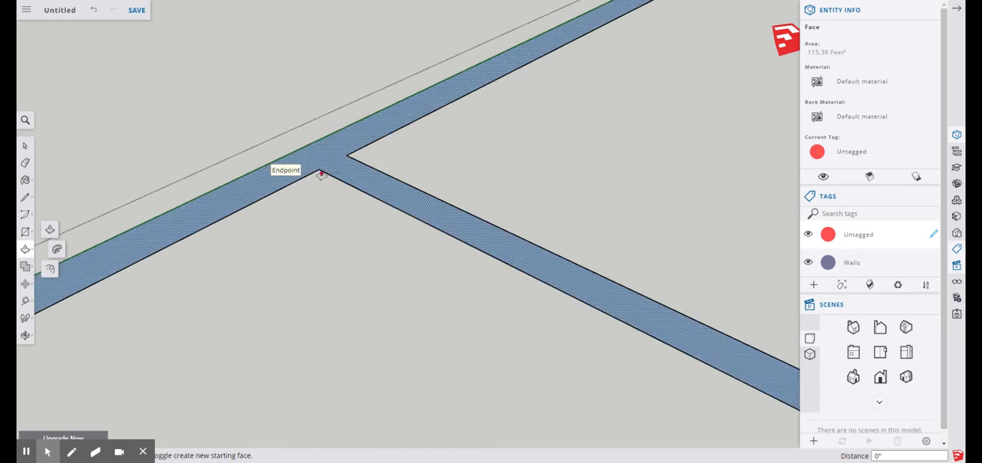
Draw a 4 1/2" line between the two inner corners where the short interior wall meets the outer wall
{"action": "left_click", "coordinate": [24, 198]}
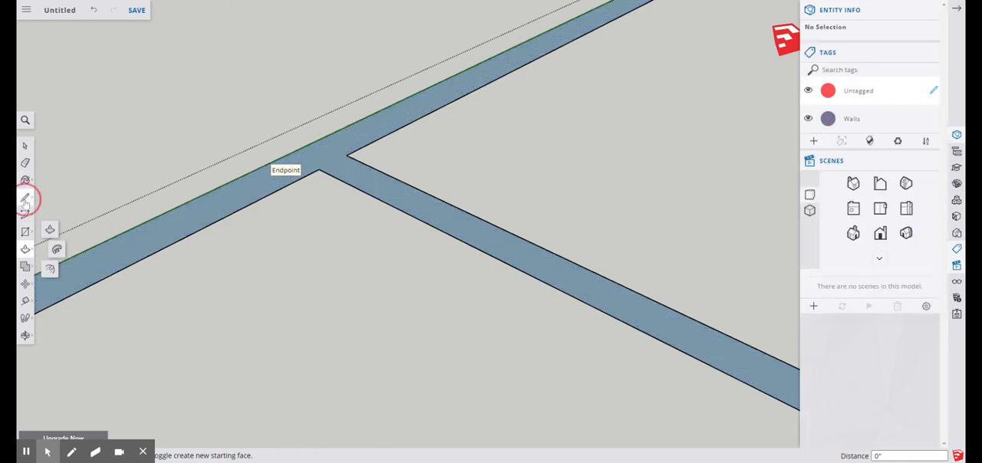
{"action": "left_click", "coordinate": [346, 155]}
{"action": "left_click", "coordinate": [319, 170]}
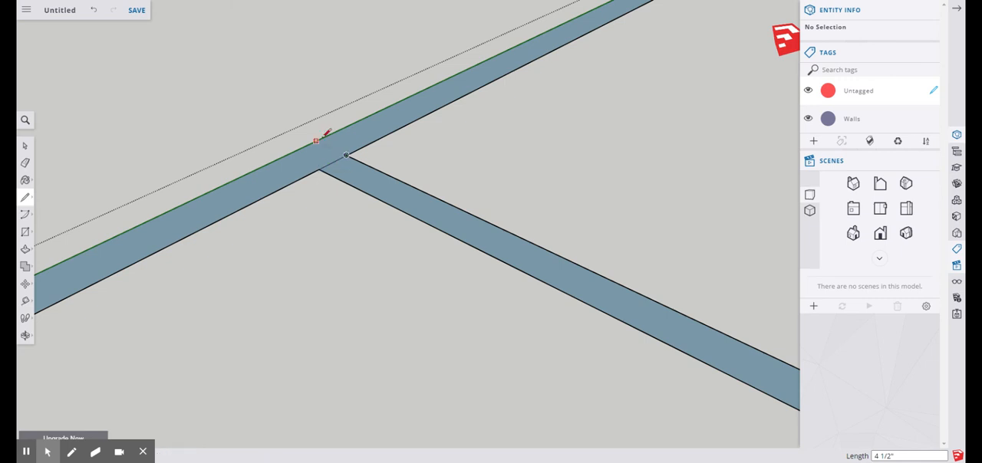
Push/Pull the outer wall face up to a height of 8'
{"action": "scroll", "coordinate": [325, 248], "scroll_direction": "down", "scroll_amount": 3}
{"action": "scroll", "coordinate": [363, 162], "scroll_direction": "down", "scroll_amount": 4}
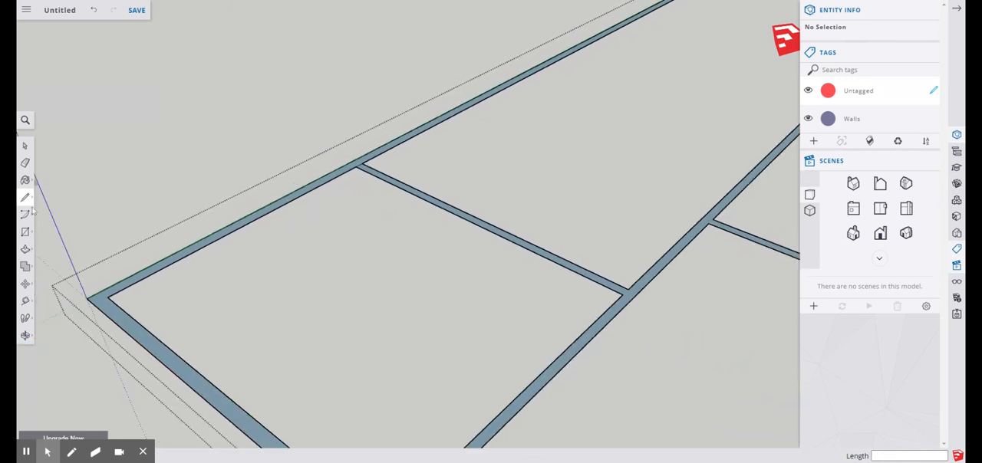
{"action": "left_click", "coordinate": [24, 249]}
{"action": "scroll", "coordinate": [343, 177], "scroll_direction": "up", "scroll_amount": 4}
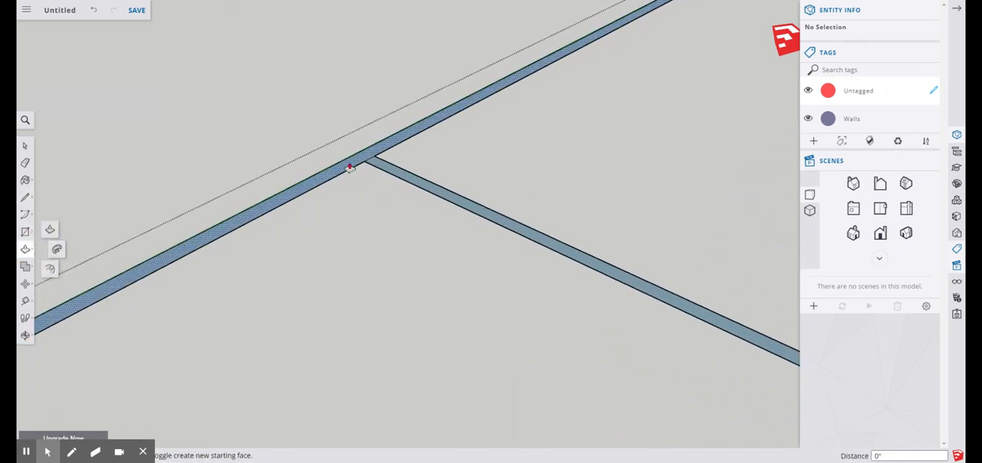
{"action": "left_click", "coordinate": [350, 167]}
{"action": "scroll", "coordinate": [350, 158], "scroll_direction": "up", "scroll_amount": 3}
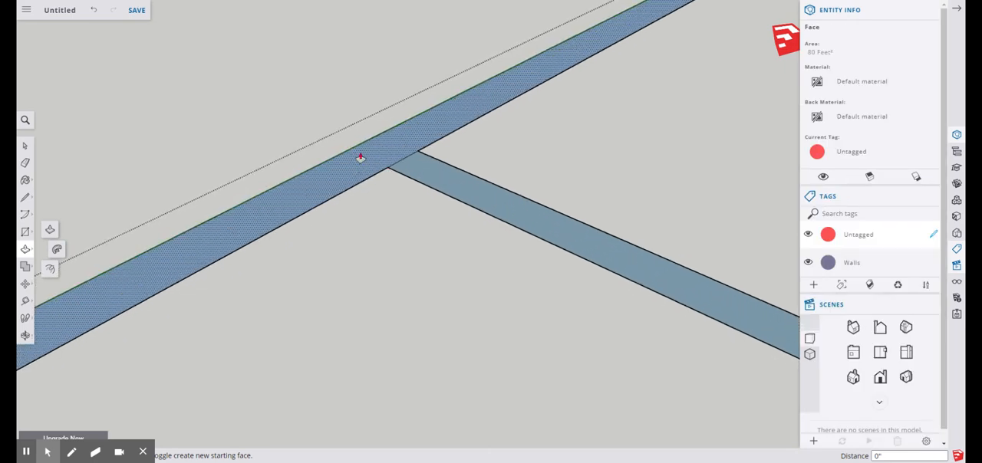
{"action": "scroll", "coordinate": [383, 168], "scroll_direction": "down", "scroll_amount": 8}
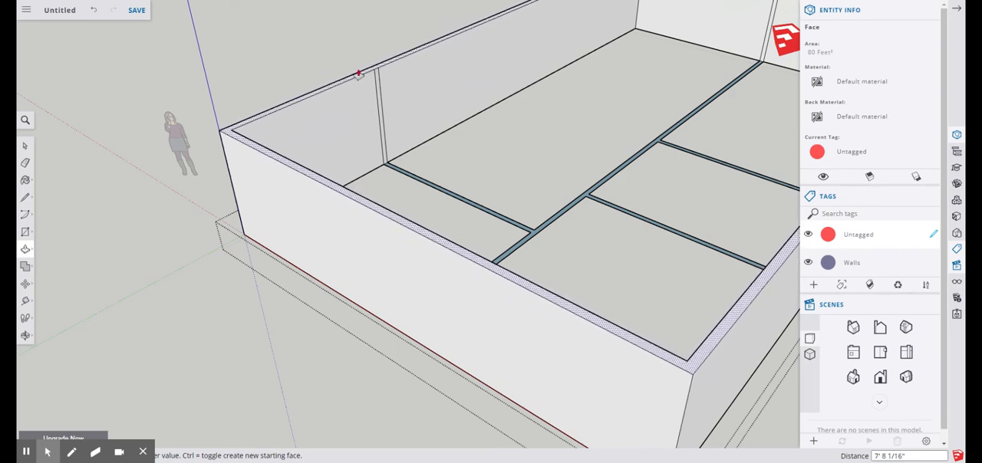
{"action": "scroll", "coordinate": [348, 149], "scroll_direction": "down", "scroll_amount": 5}
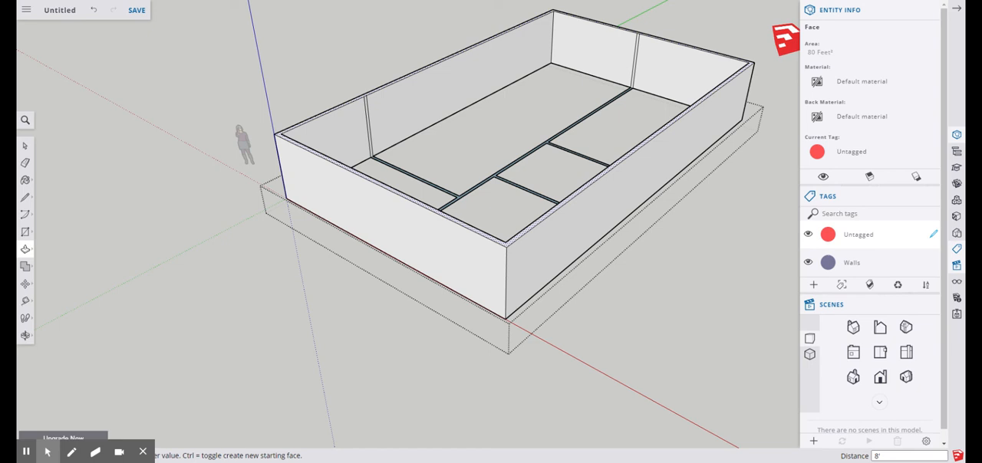
{"action": "scroll", "coordinate": [484, 250], "scroll_direction": "down", "scroll_amount": 3}
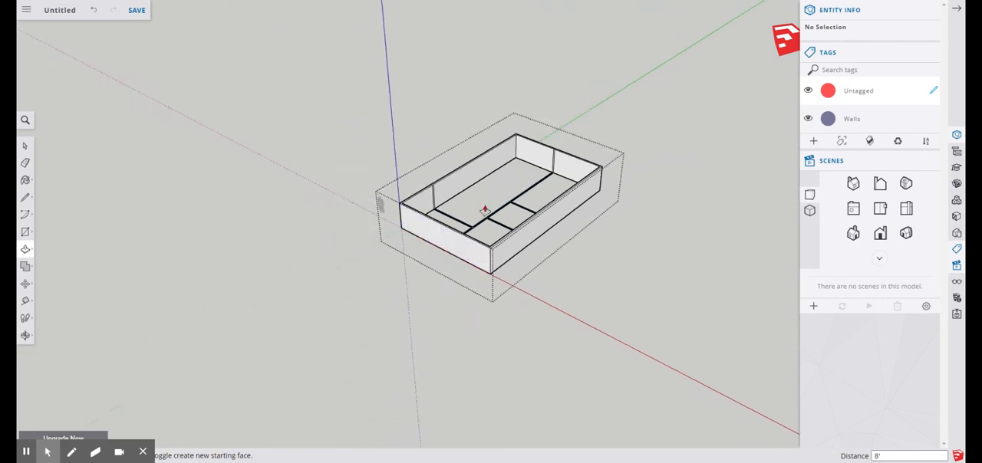
Push/Pull the connected interior wall face up 8', matching the top edge of the outer wall
{"action": "scroll", "coordinate": [486, 213], "scroll_direction": "up", "scroll_amount": 8}
{"action": "scroll", "coordinate": [483, 194], "scroll_direction": "down", "scroll_amount": 3}
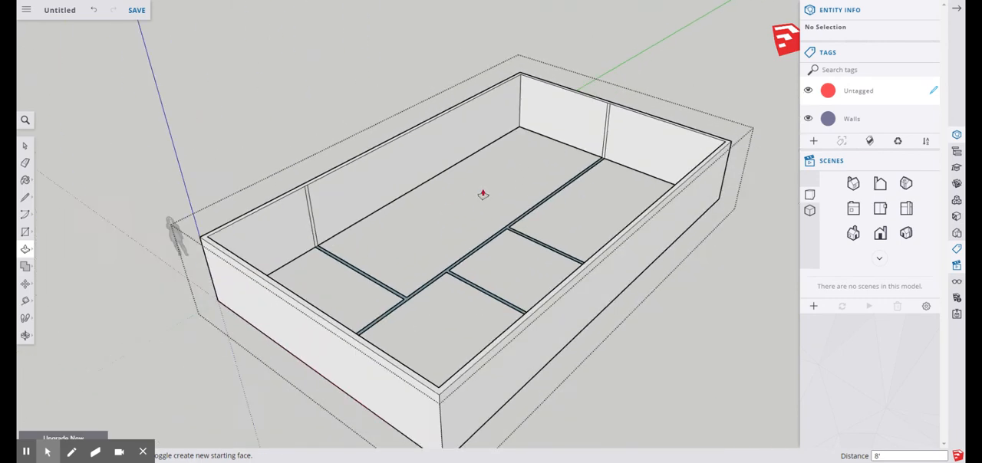
{"action": "scroll", "coordinate": [437, 230], "scroll_direction": "up", "scroll_amount": 6}
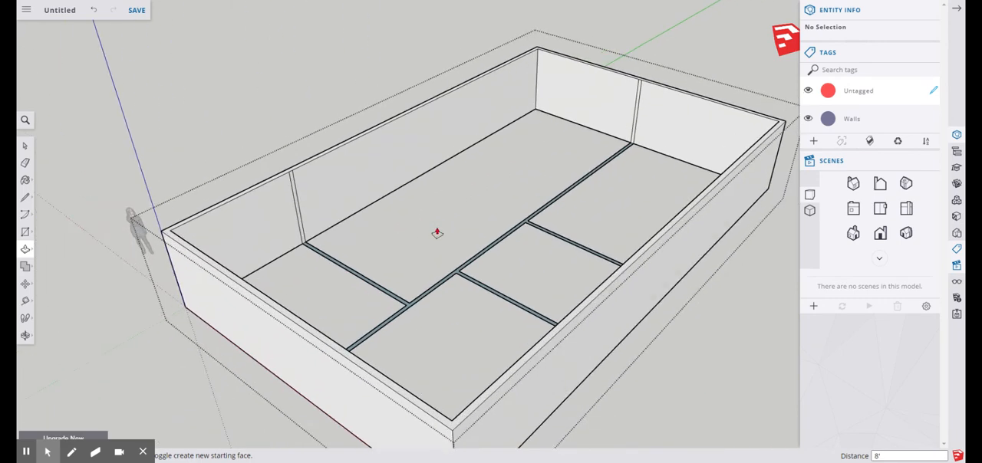
{"action": "left_click", "coordinate": [562, 220]}
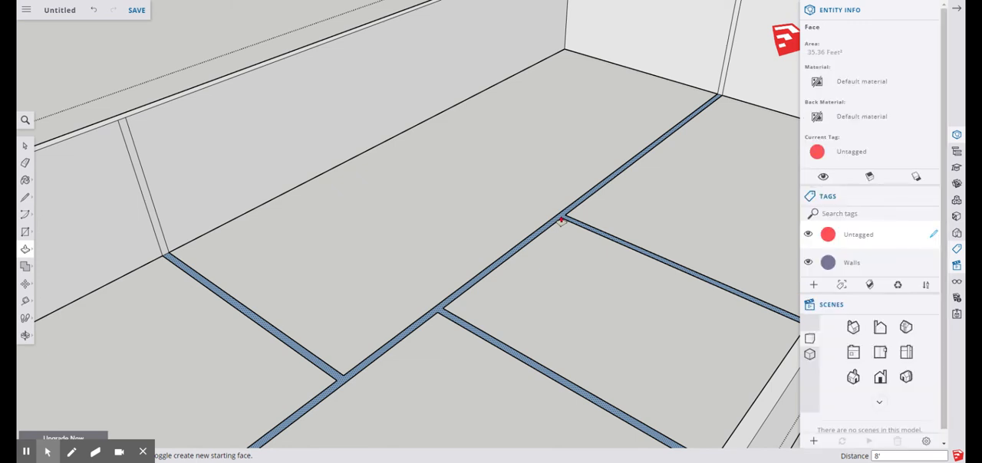
{"action": "scroll", "coordinate": [562, 220], "scroll_direction": "up", "scroll_amount": 5}
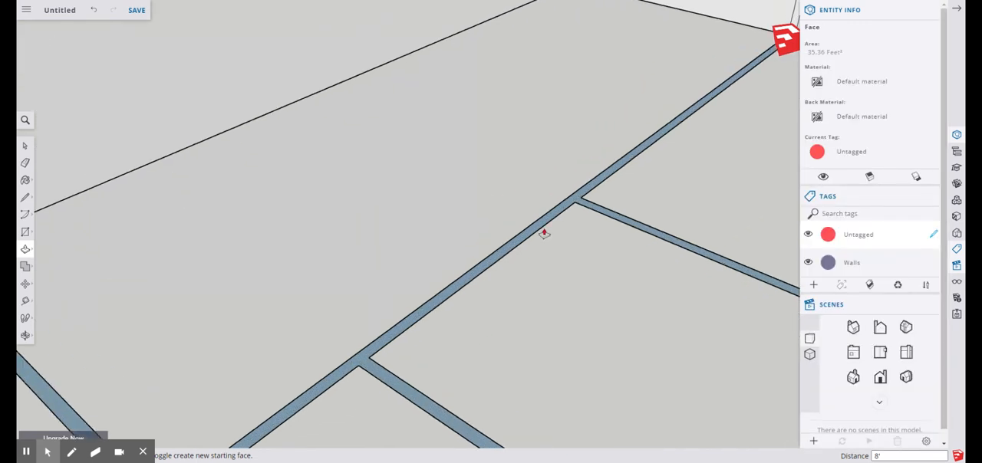
{"action": "scroll", "coordinate": [586, 194], "scroll_direction": "down", "scroll_amount": 10}
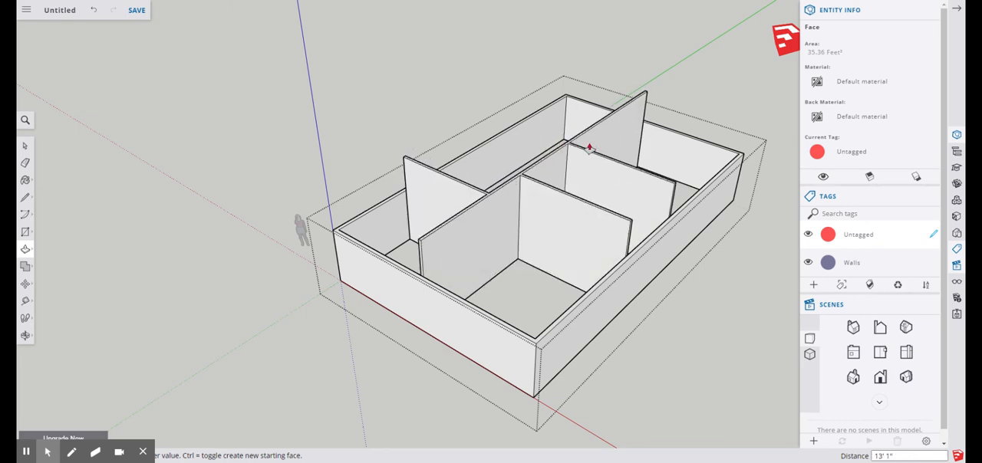
{"action": "scroll", "coordinate": [584, 150], "scroll_direction": "up", "scroll_amount": 3}
{"action": "scroll", "coordinate": [583, 153], "scroll_direction": "down", "scroll_amount": 5}
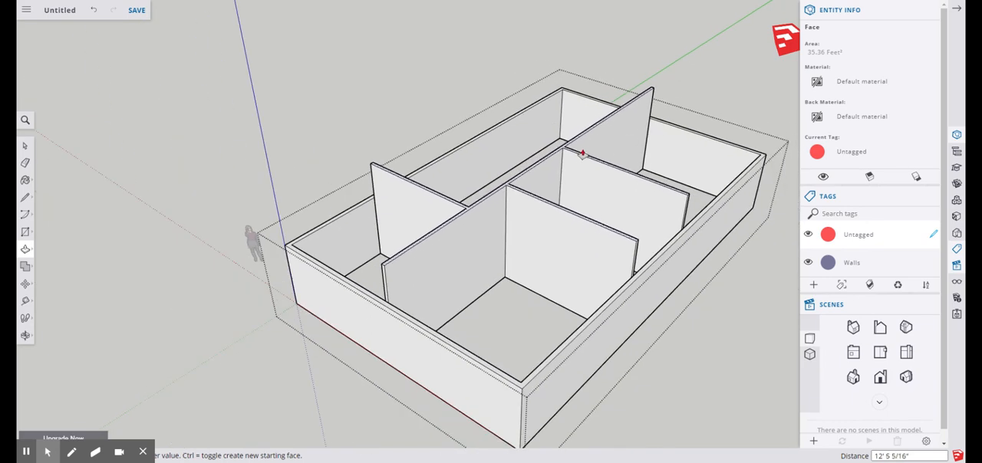
{"action": "scroll", "coordinate": [583, 170], "scroll_direction": "up", "scroll_amount": 5}
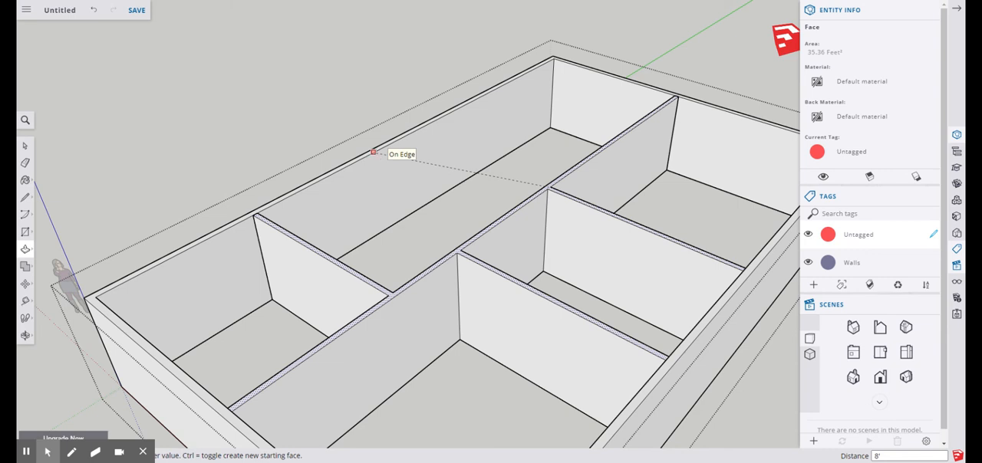
{"action": "left_click", "coordinate": [373, 152]}
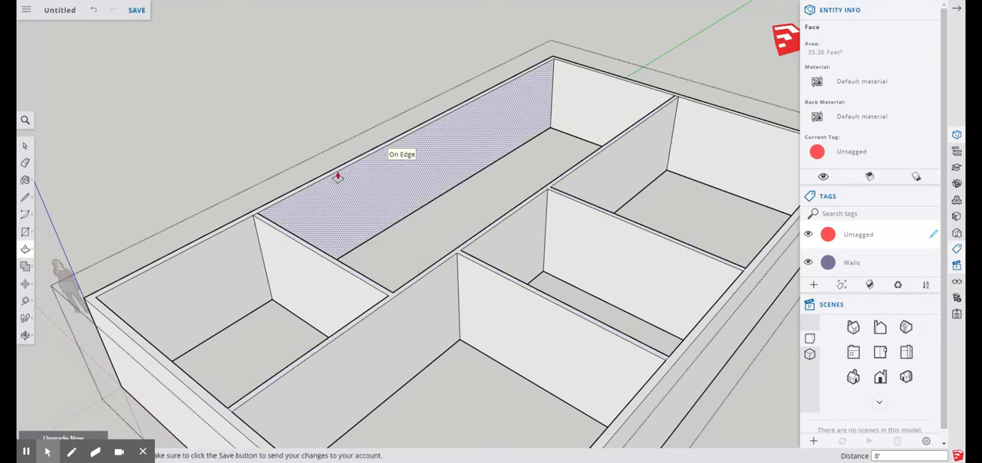
Measure the front outer wall's height from its top edge to its bottom edge with the Tape Measure
{"action": "scroll", "coordinate": [414, 186], "scroll_direction": "down", "scroll_amount": 5}
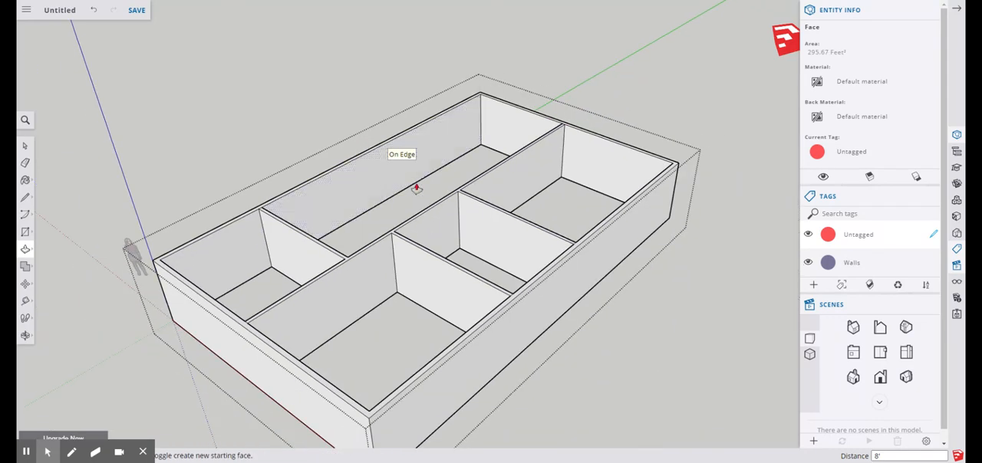
{"action": "scroll", "coordinate": [389, 307], "scroll_direction": "up", "scroll_amount": 3}
{"action": "scroll", "coordinate": [358, 335], "scroll_direction": "down", "scroll_amount": 2}
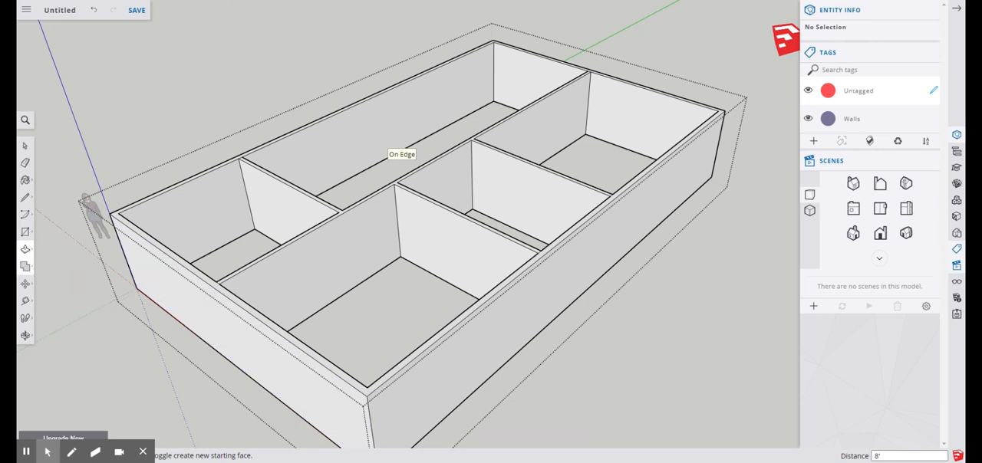
{"action": "left_click", "coordinate": [366, 251]}
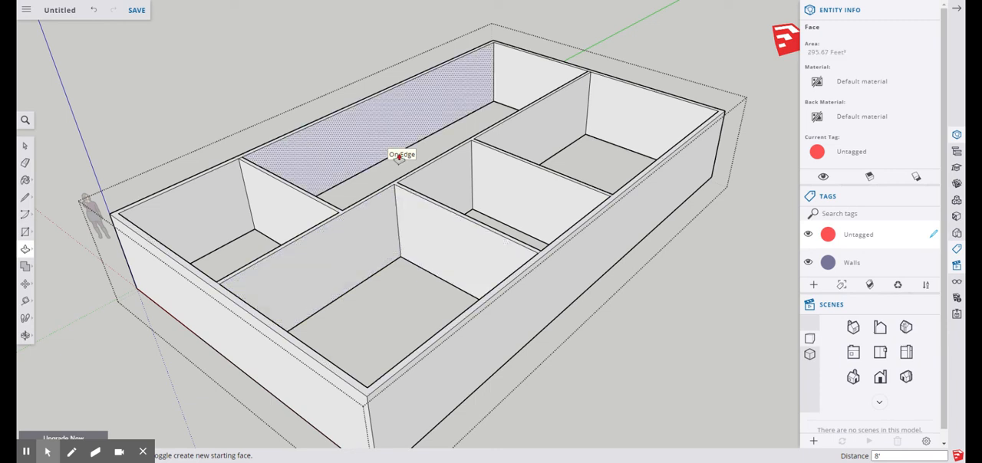
{"action": "left_click", "coordinate": [25, 335]}
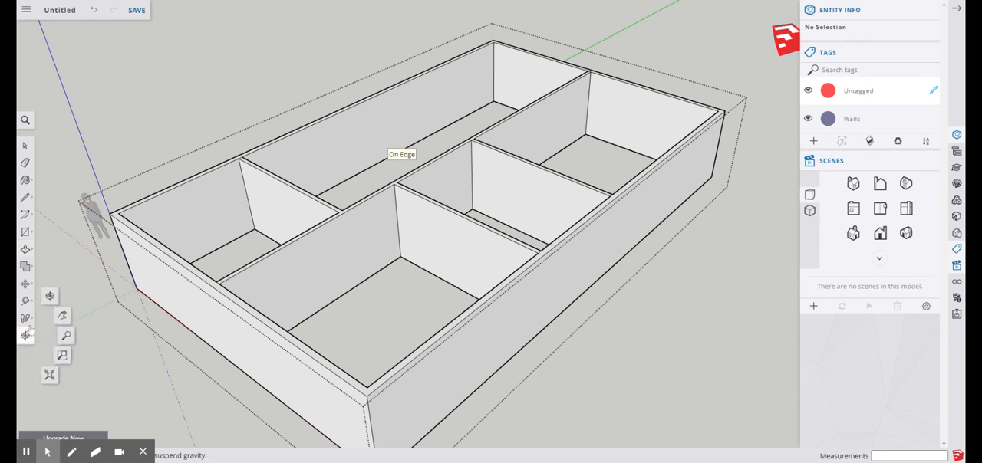
{"action": "left_click", "coordinate": [26, 301]}
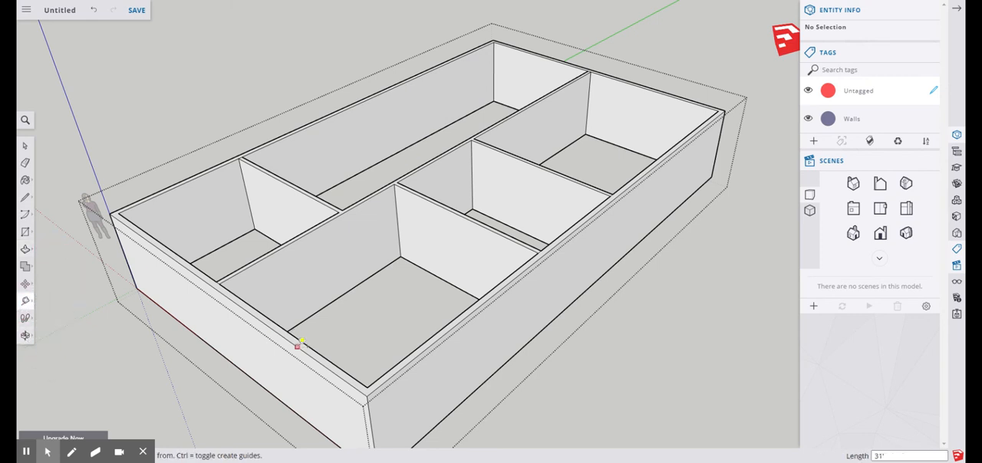
{"action": "left_click", "coordinate": [273, 330]}
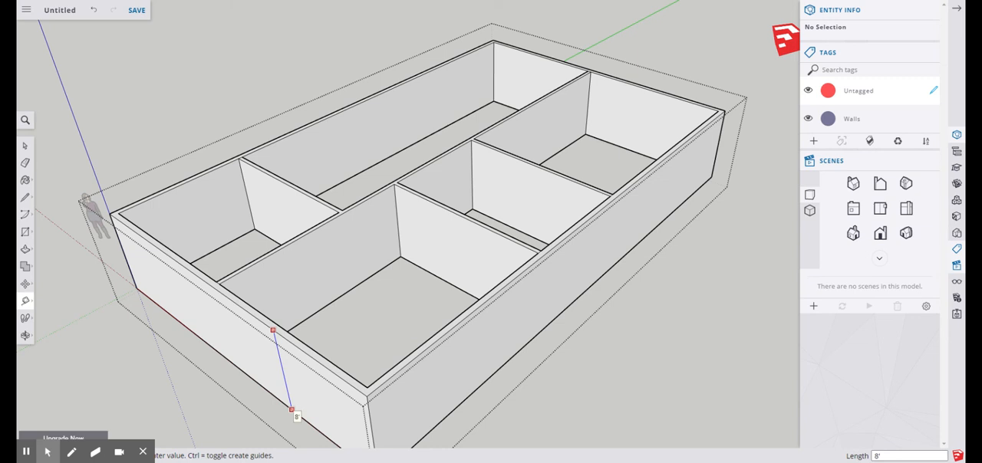
{"action": "left_click", "coordinate": [291, 410]}
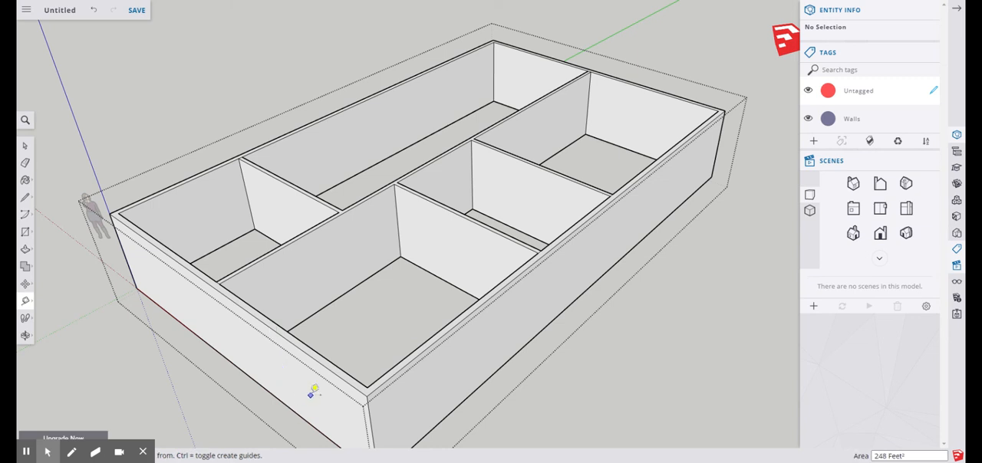
Orbit to a lower view of the house and leave the wall group's editing mode
{"action": "left_click", "coordinate": [27, 336]}
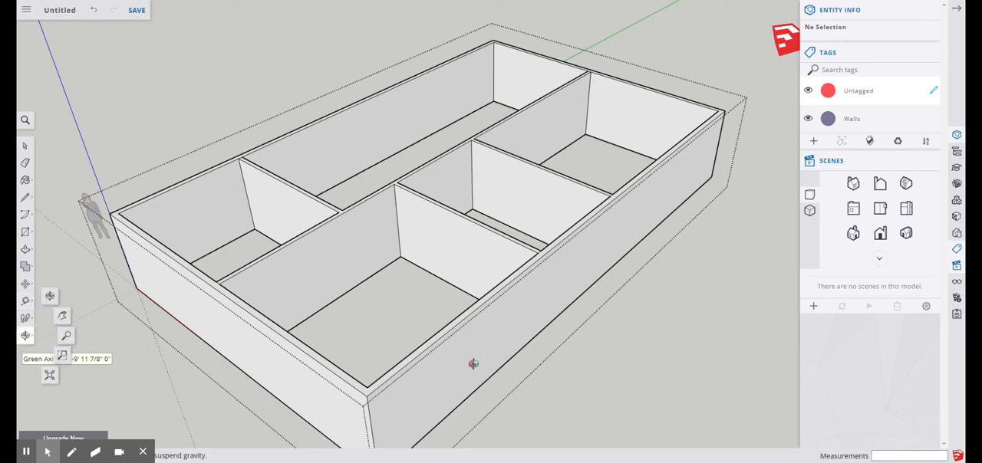
{"action": "left_click_drag", "start_coordinate": [473, 364], "coordinate": [618, 162]}
{"action": "left_click", "coordinate": [26, 145]}
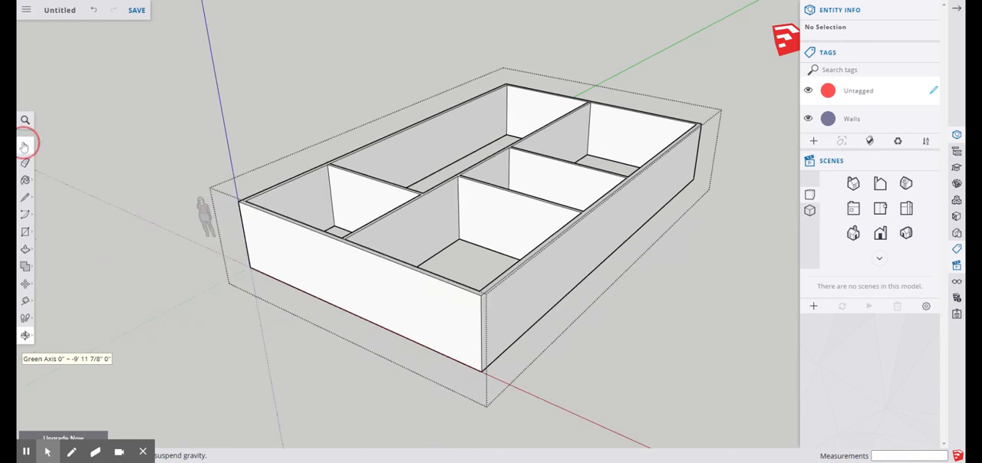
{"action": "left_click", "coordinate": [326, 95]}
Select the whole wall group, then check its tag by hiding the Walls tag and showing it again
{"action": "scroll", "coordinate": [323, 215], "scroll_direction": "down", "scroll_amount": 3}
{"action": "left_click", "coordinate": [385, 198]}
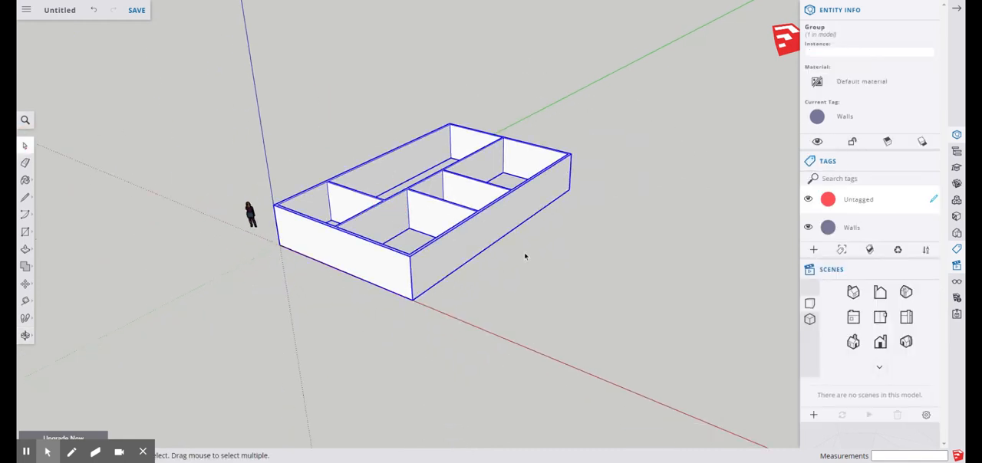
{"action": "left_click", "coordinate": [809, 229]}
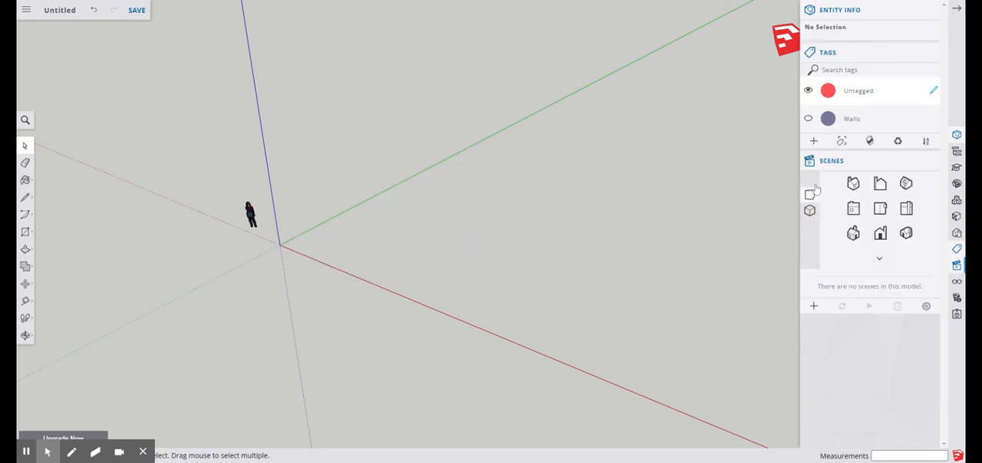
{"action": "left_click", "coordinate": [808, 119]}
{"action": "scroll", "coordinate": [359, 167], "scroll_direction": "up", "scroll_amount": 8}
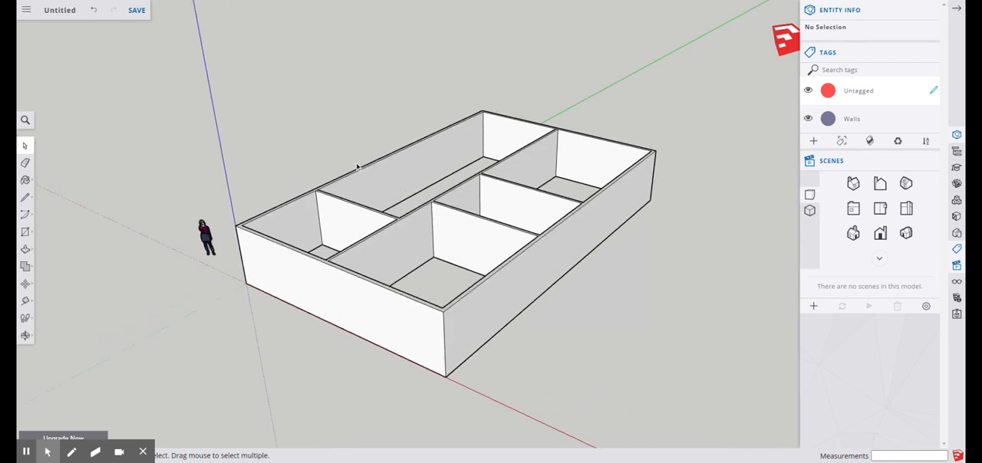
{"action": "scroll", "coordinate": [230, 192], "scroll_direction": "down", "scroll_amount": 6}
{"action": "scroll", "coordinate": [246, 162], "scroll_direction": "down", "scroll_amount": 1}
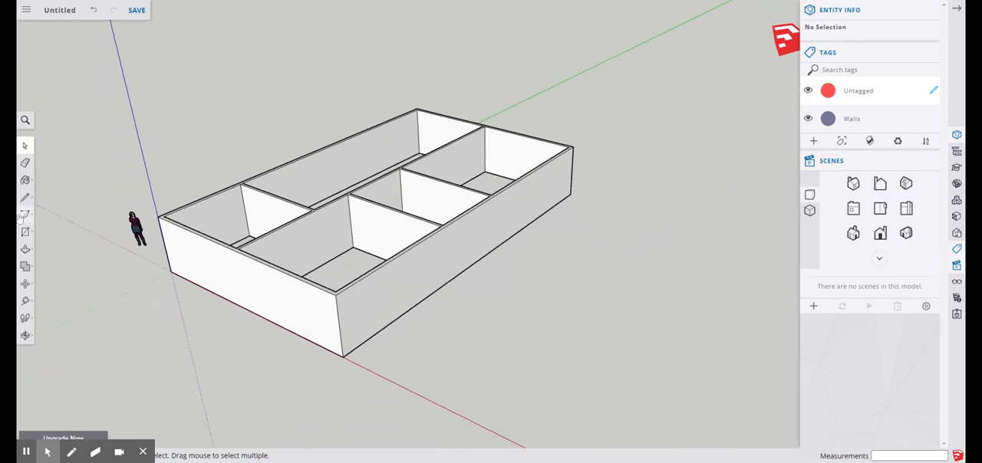
{"action": "left_click", "coordinate": [25, 335]}
{"action": "left_click_drag", "start_coordinate": [233, 214], "coordinate": [164, 265]}
{"action": "scroll", "coordinate": [538, 329], "scroll_direction": "up", "scroll_amount": 5}
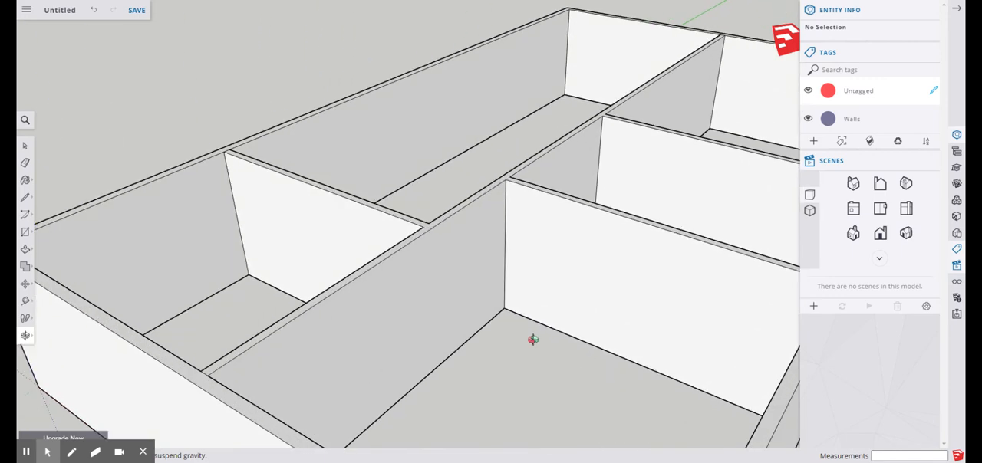